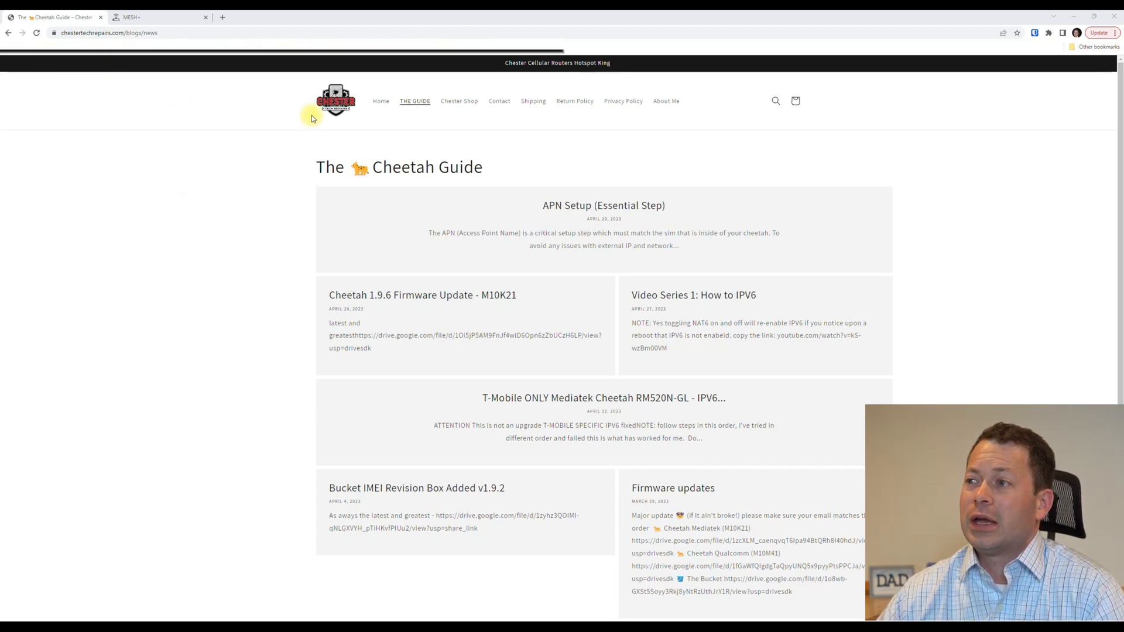
# Go from the Chester Tech Repairs home page to The Cheetah Guide and open the 'Cheetah 1.9.6 Firmware Update - M10K21' post.
pyautogui.click(386, 103)
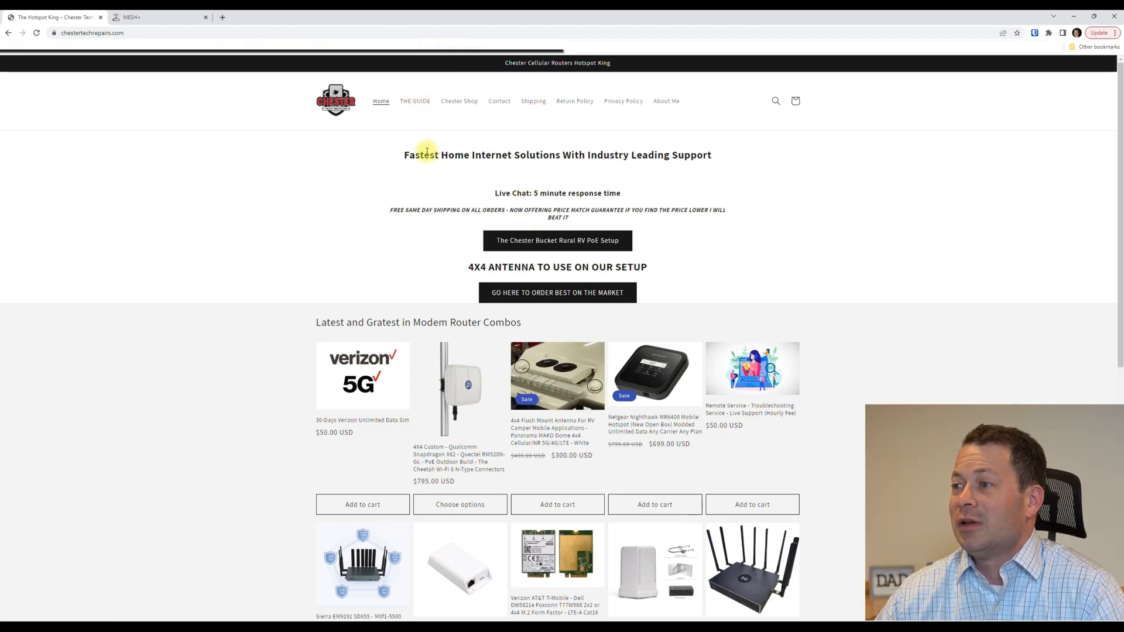
pyautogui.click(419, 103)
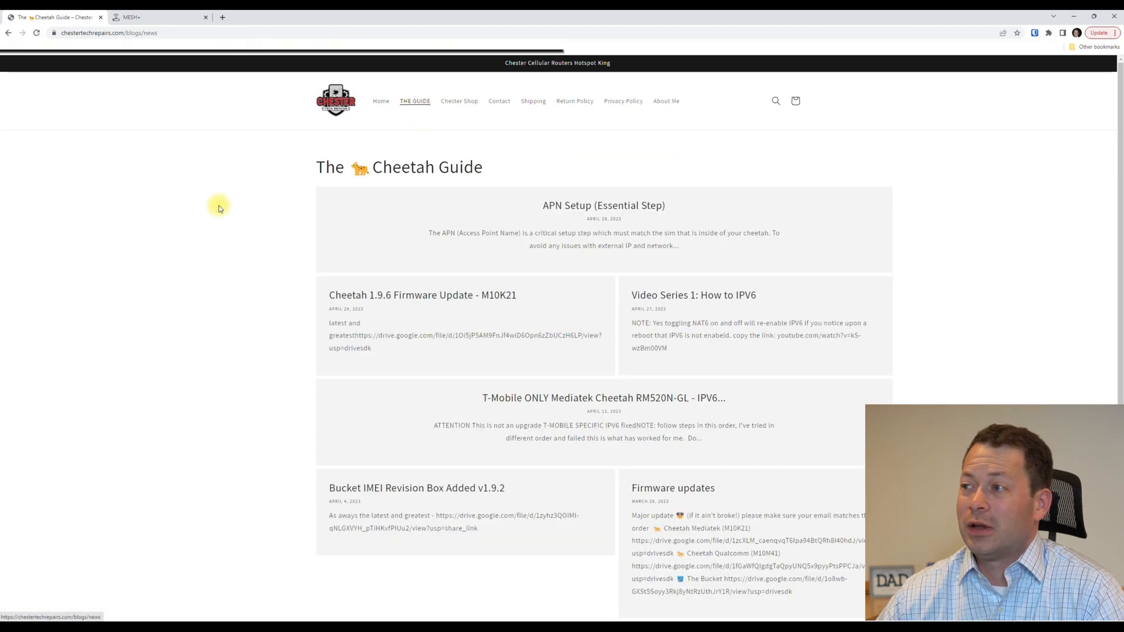
pyautogui.scroll(-1, 239, 244)
pyautogui.scroll(1, 238, 245)
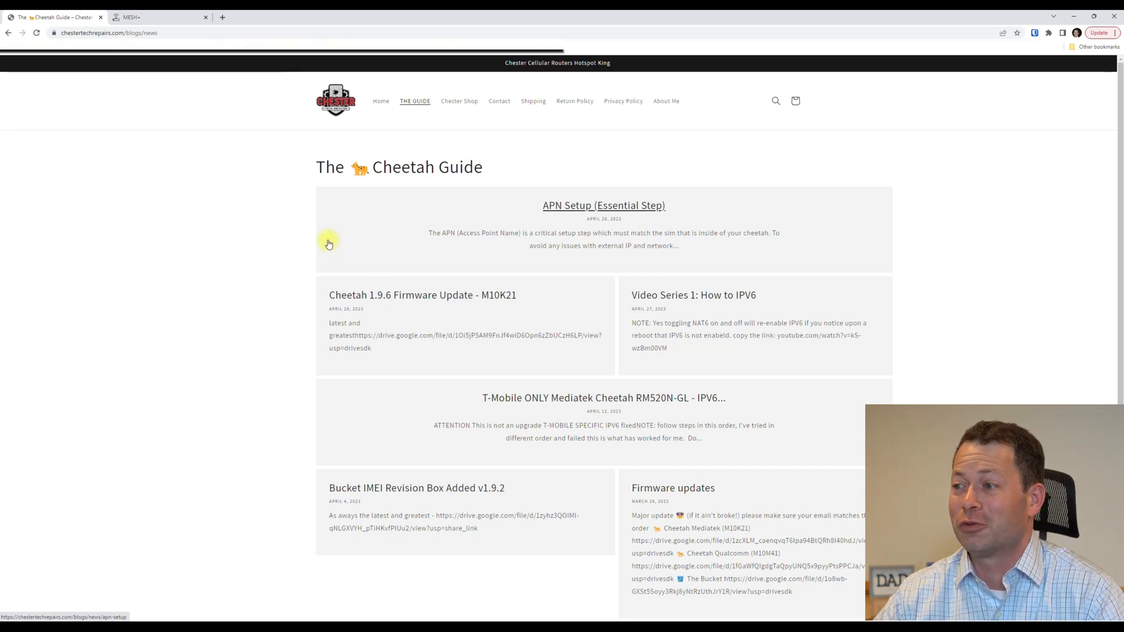
pyautogui.click(361, 298)
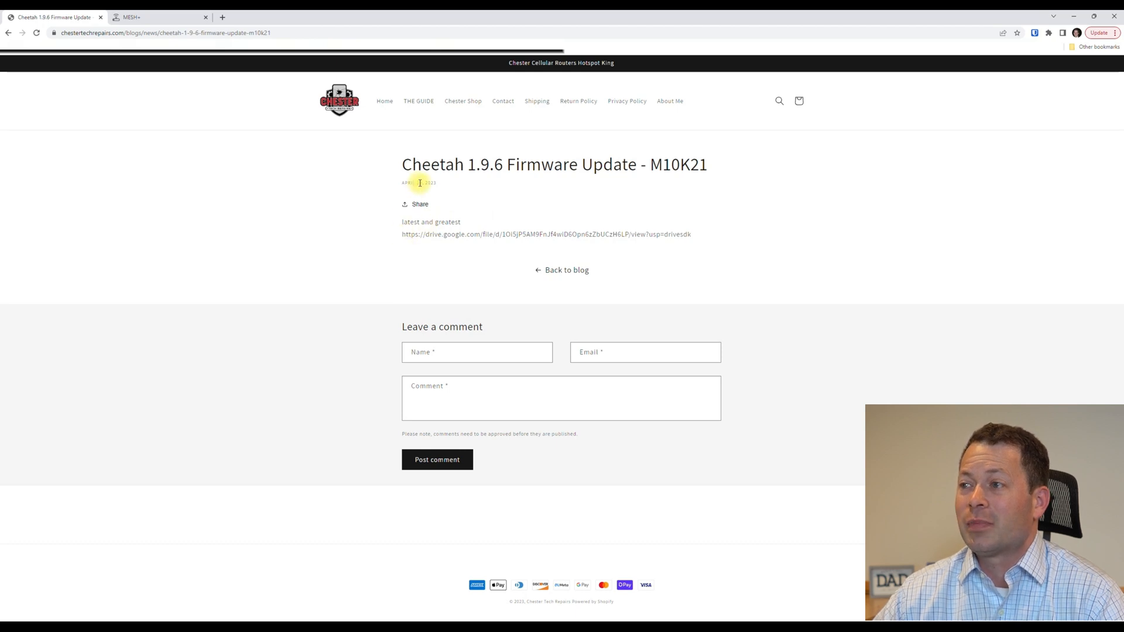
# Copy the post's drive.google.com firmware link and start a new browser tab.
pyautogui.moveTo(402, 183); pyautogui.dragTo(433, 184)
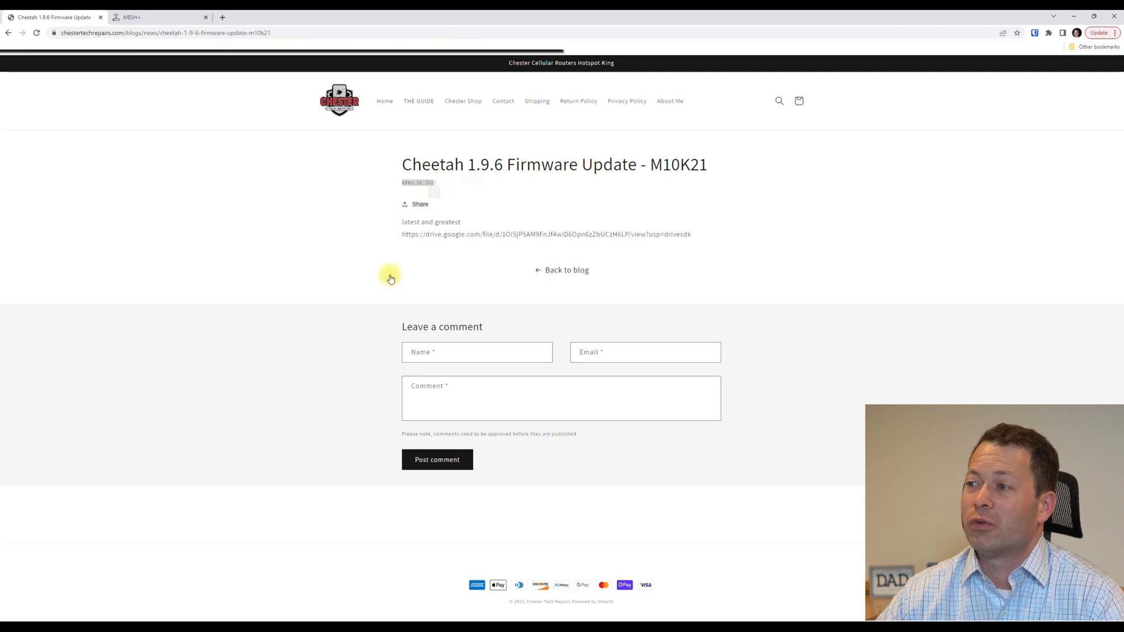
pyautogui.moveTo(402, 236); pyautogui.dragTo(703, 231)
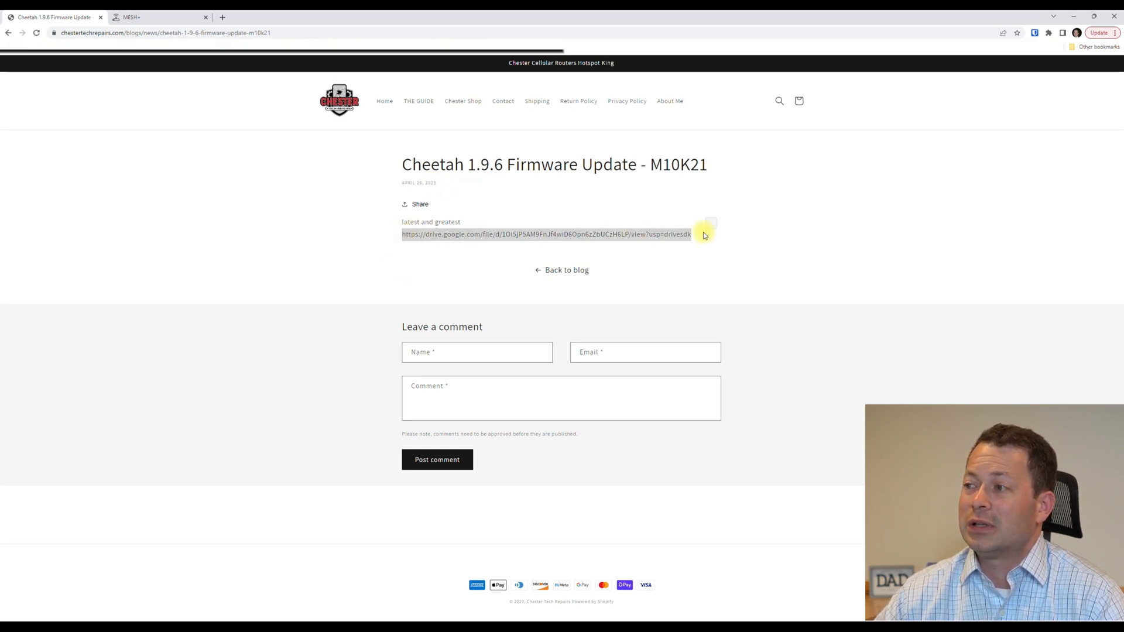
pyautogui.rightClick(635, 234)
pyautogui.click(670, 242)
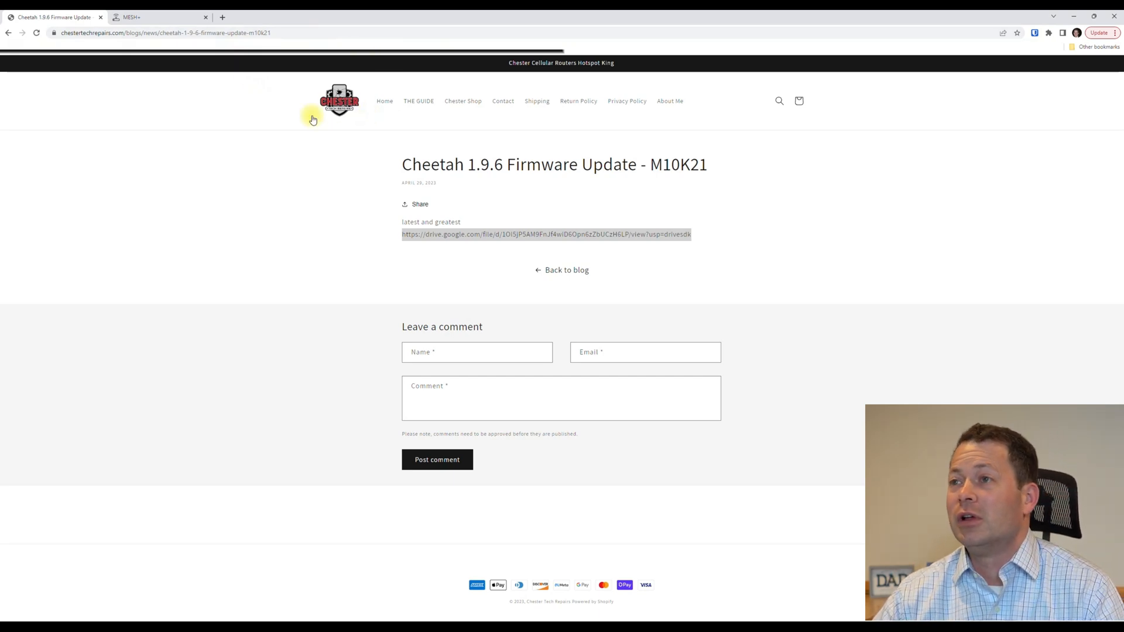
pyautogui.click(221, 18)
# Load the pasted Drive link showing M01K21-1.9.6-20230426.bin, then return to the firmware post tab.
pyautogui.hotkey('ctrl', 'v')
pyautogui.press('Return')
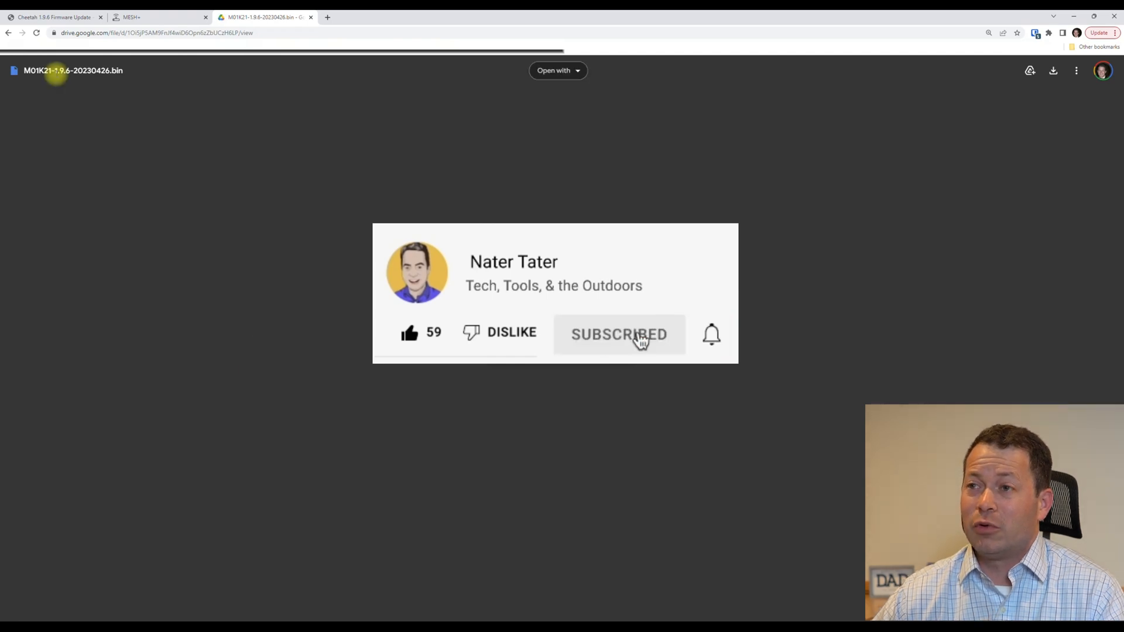
pyautogui.moveTo(111, 70); pyautogui.dragTo(122, 70)
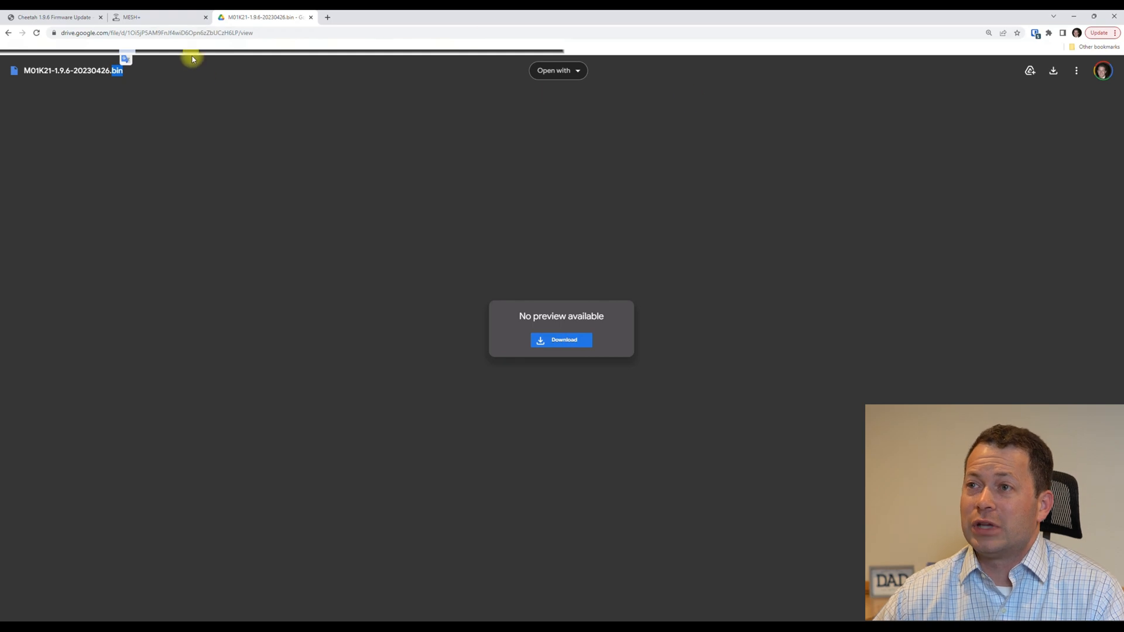
pyautogui.click(76, 19)
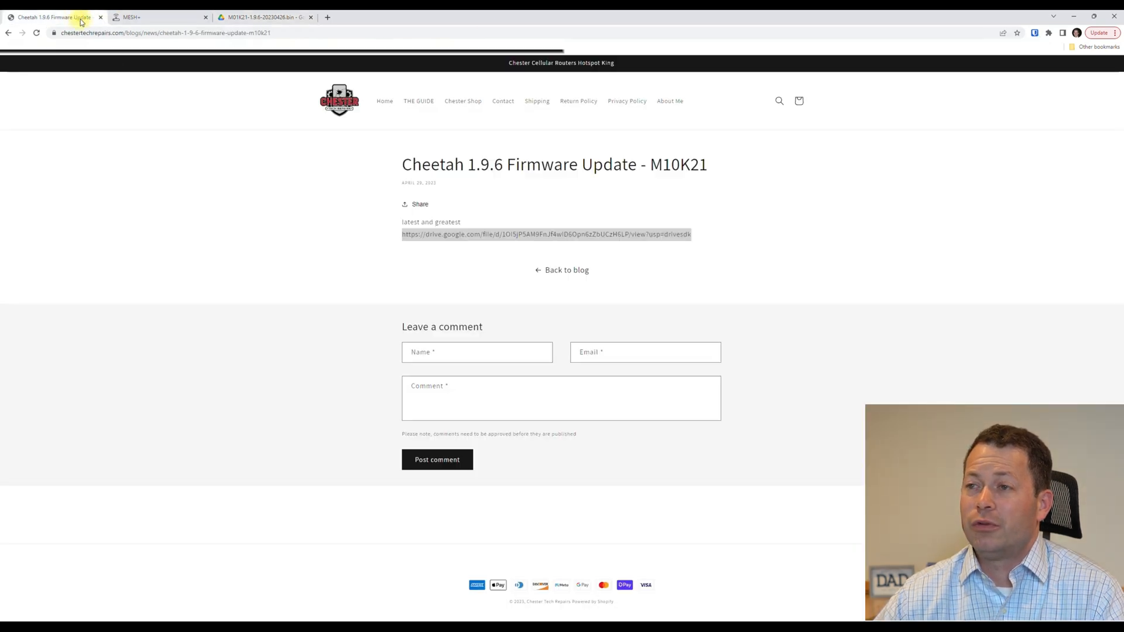
# Log in to the MESH+ router admin page with the admin password.
pyautogui.click(135, 19)
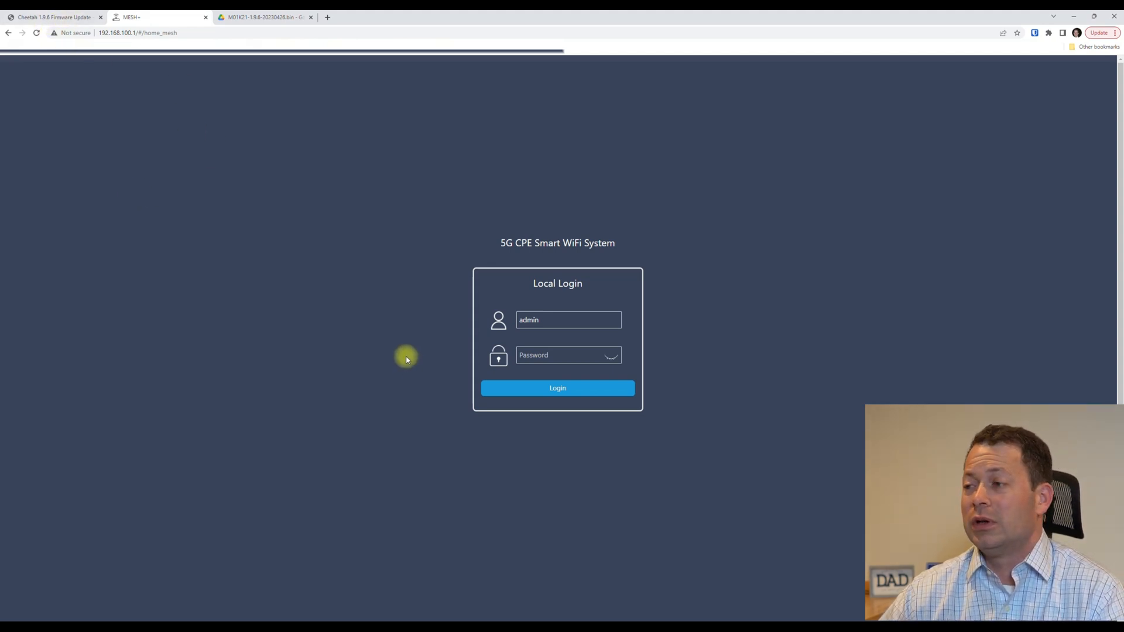
pyautogui.click(548, 354)
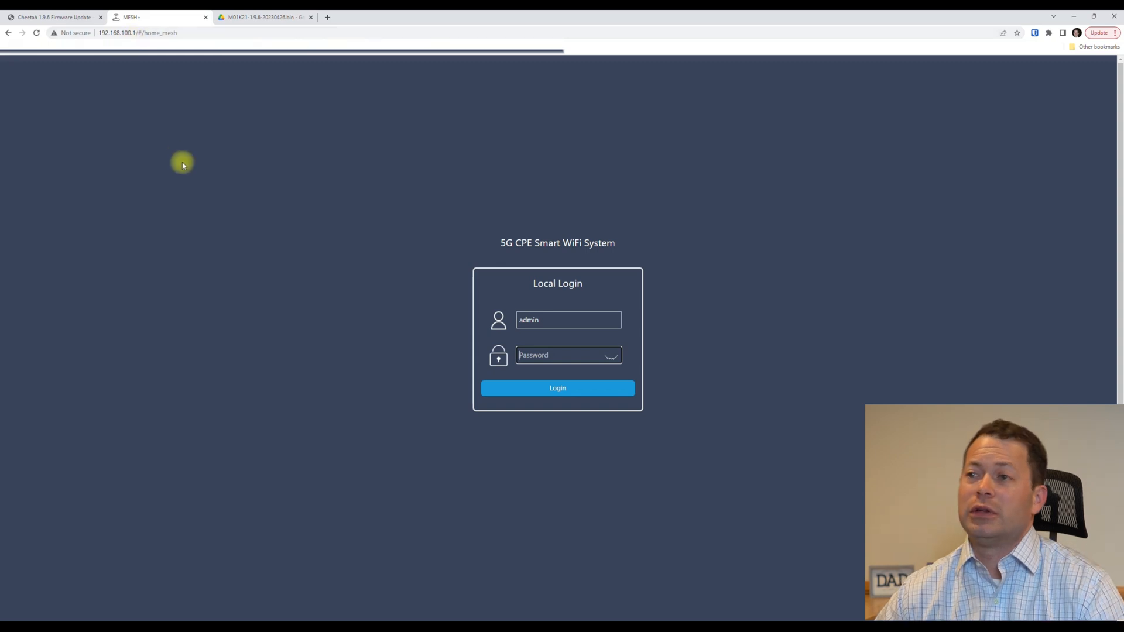
pyautogui.click(549, 355)
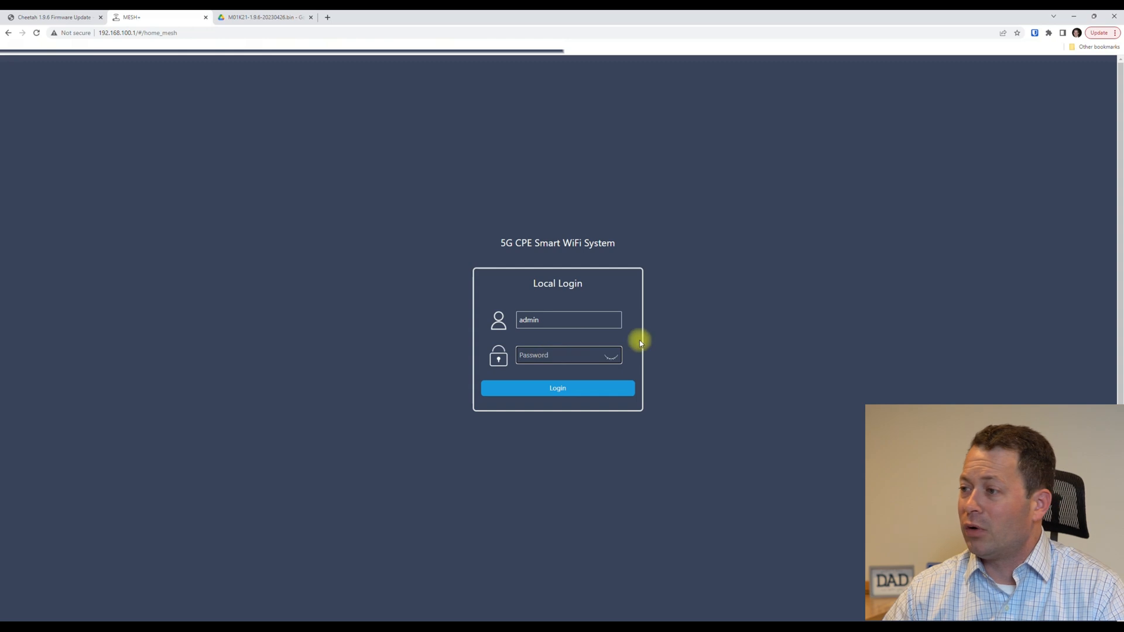
pyautogui.click(612, 354)
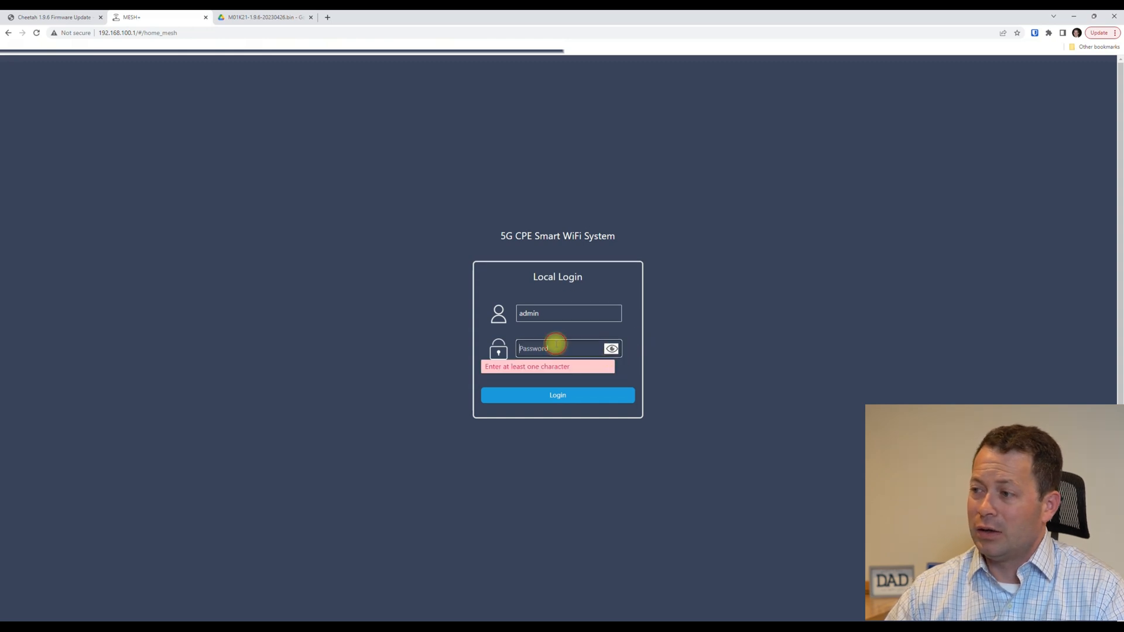
pyautogui.write('admin')
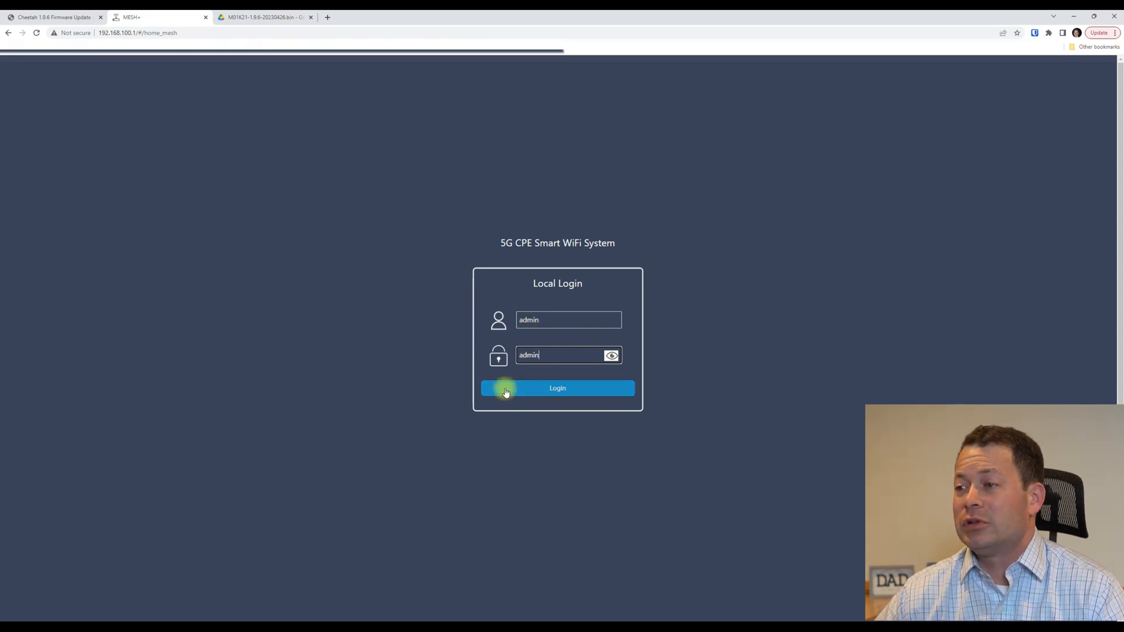
pyautogui.click(544, 391)
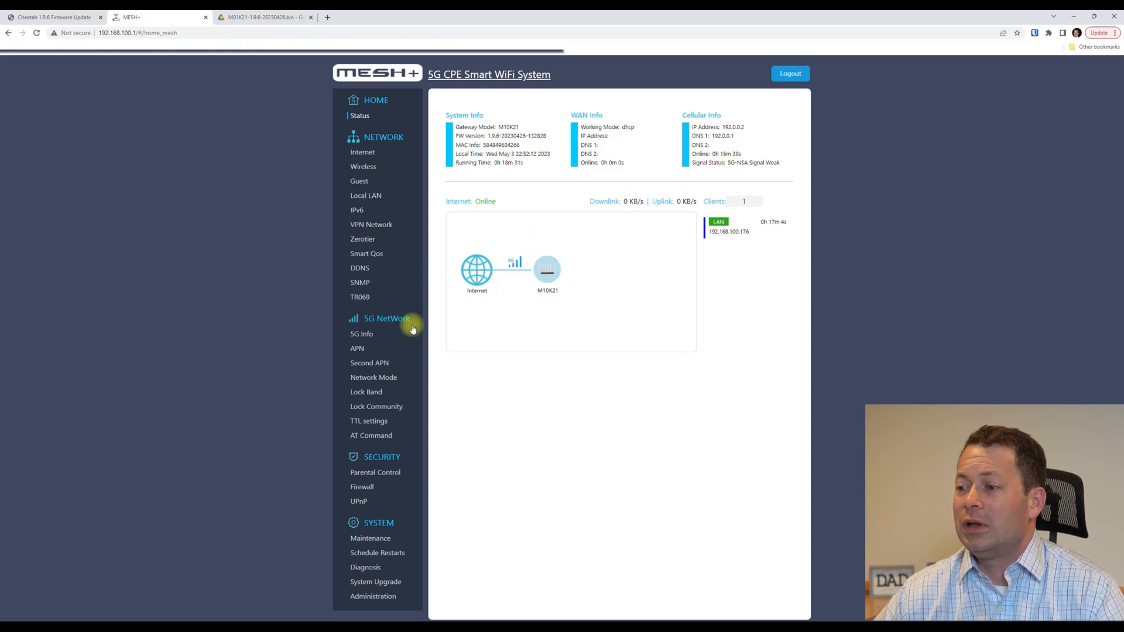
# On System Upgrade, check that router model M10K21 matches the firmware post's title.
pyautogui.click(370, 584)
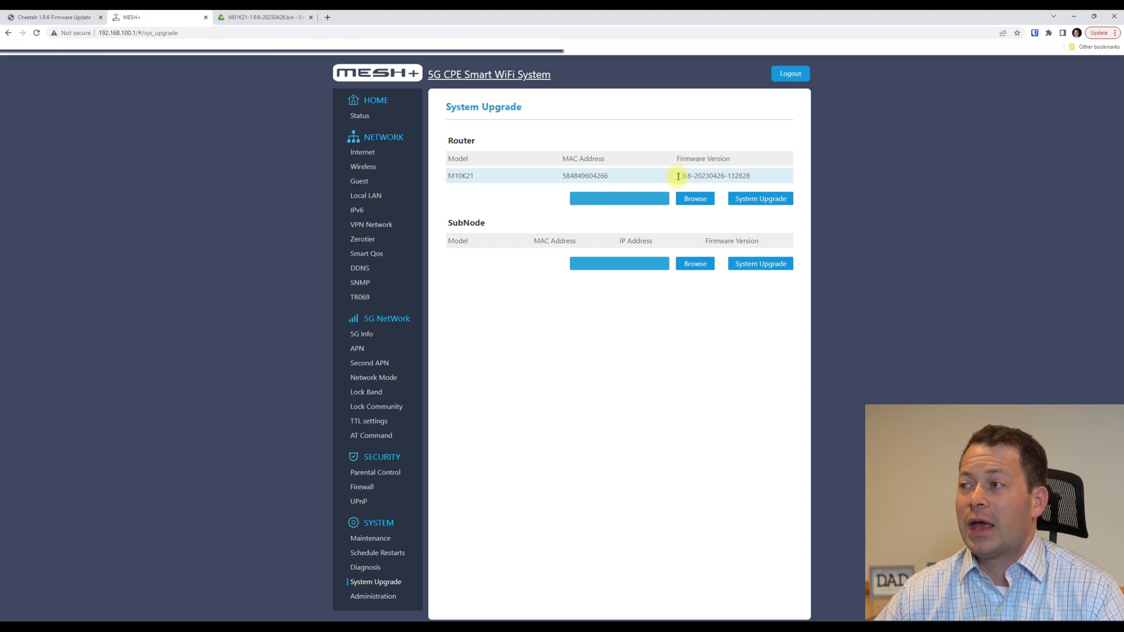
pyautogui.moveTo(677, 175); pyautogui.dragTo(688, 175)
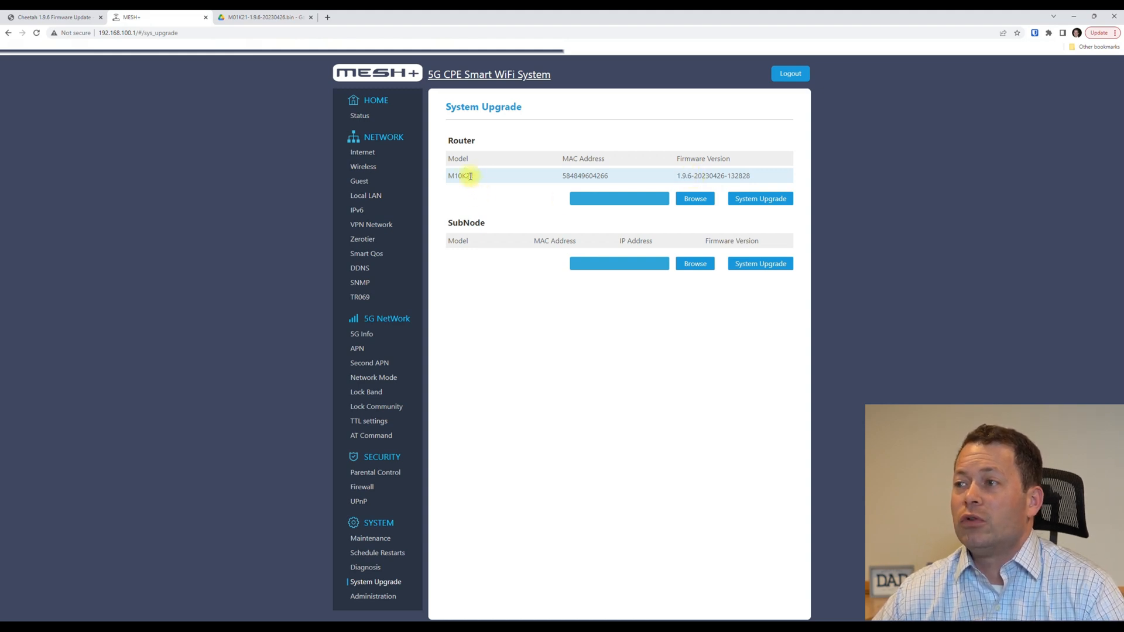
pyautogui.moveTo(475, 176); pyautogui.dragTo(443, 181)
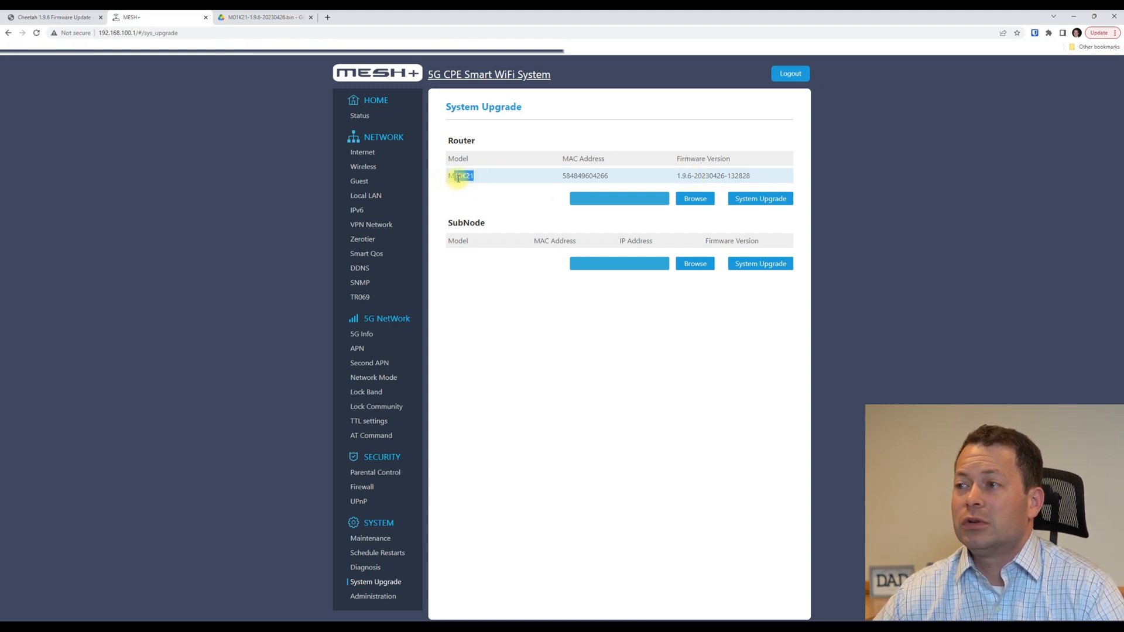
pyautogui.click(56, 20)
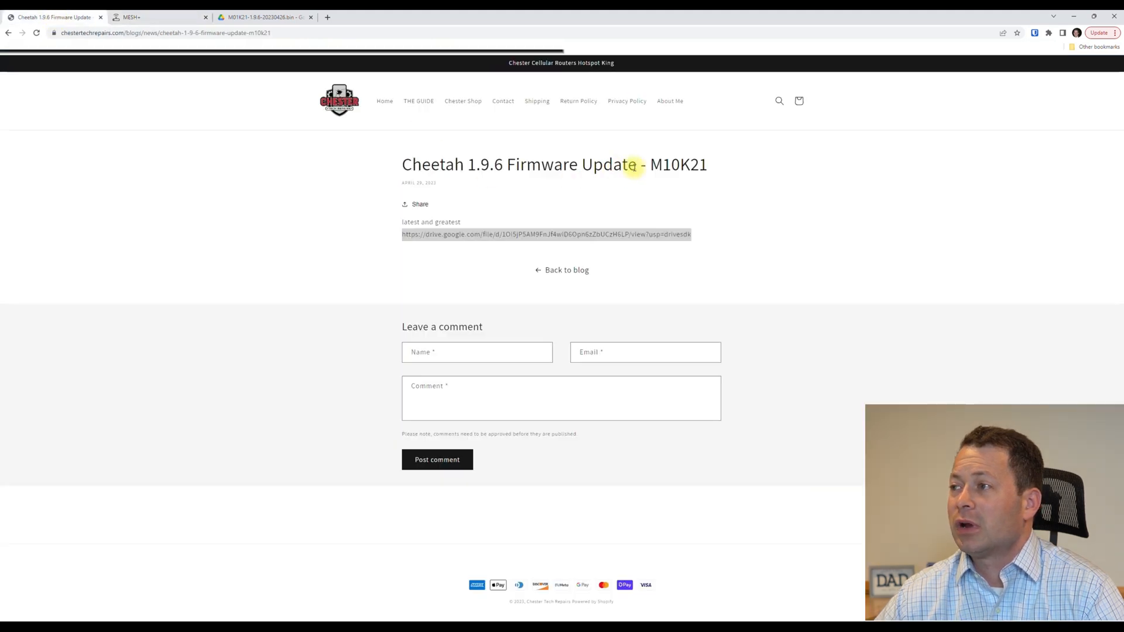
pyautogui.moveTo(649, 165); pyautogui.dragTo(721, 170)
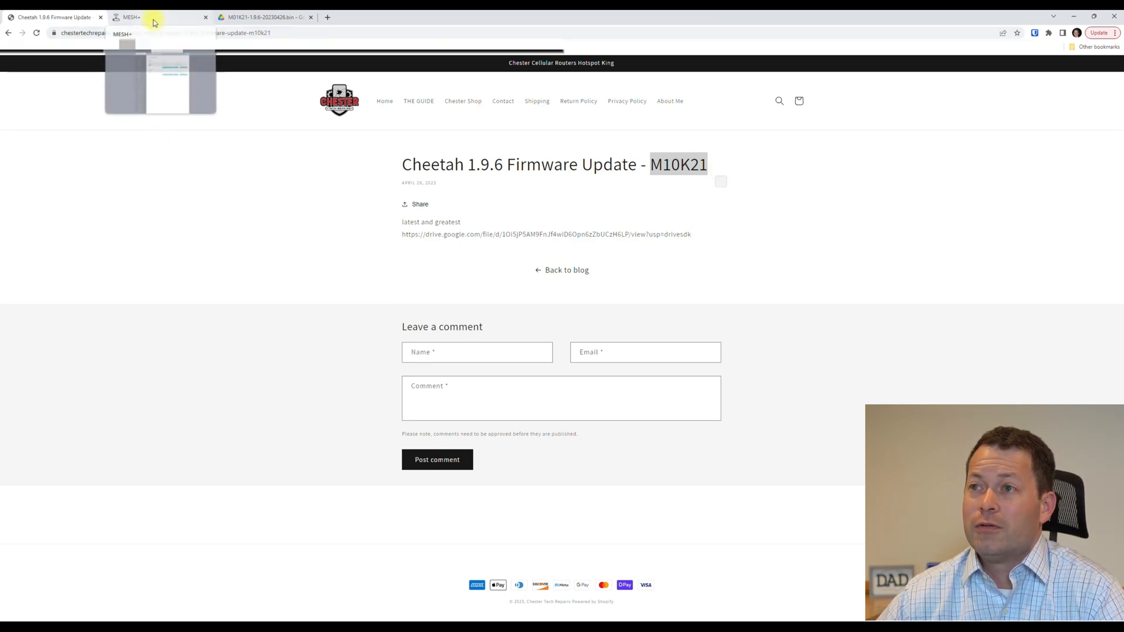
pyautogui.click(154, 21)
pyautogui.click(465, 176)
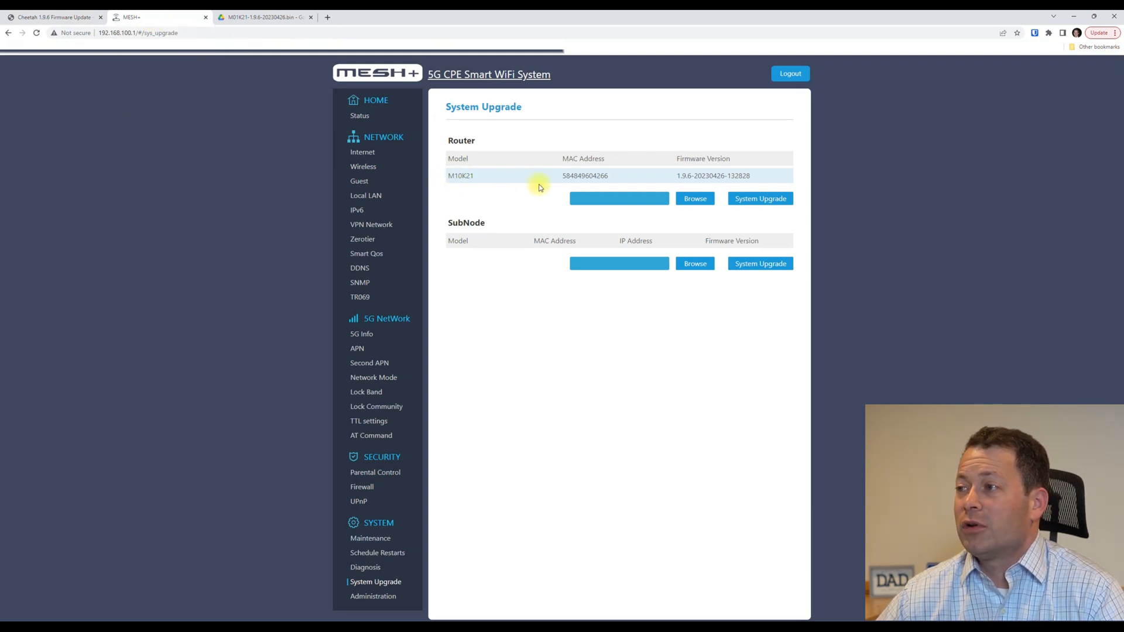
# Load M01K21-1.9.6-20230426.bin from Downloads as the router's firmware upgrade file.
pyautogui.click(694, 200)
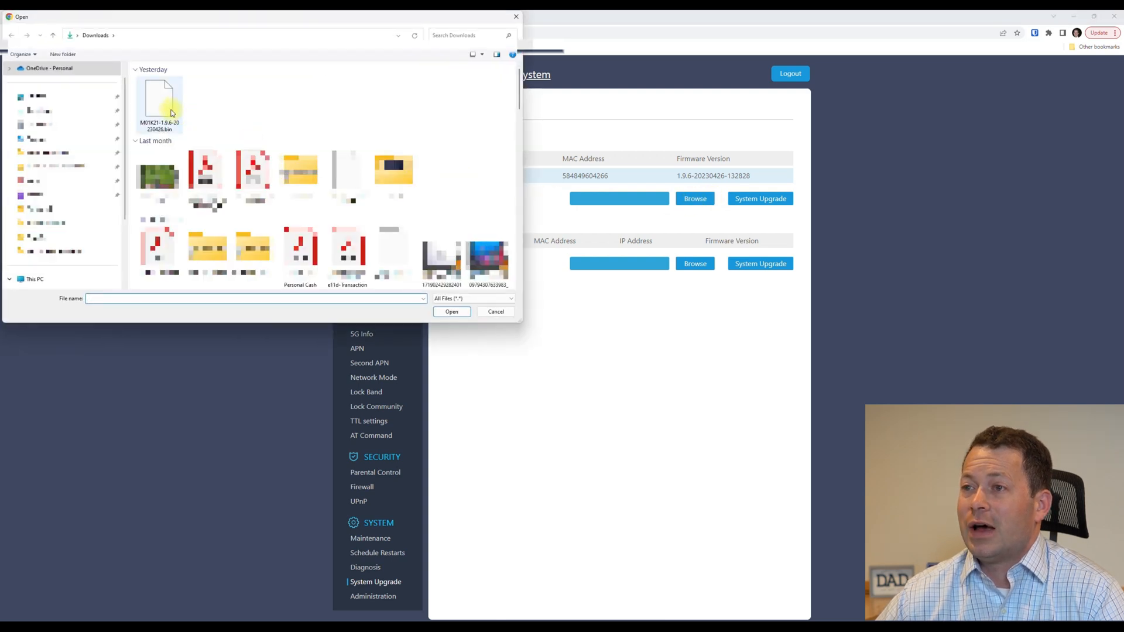
pyautogui.click(172, 112)
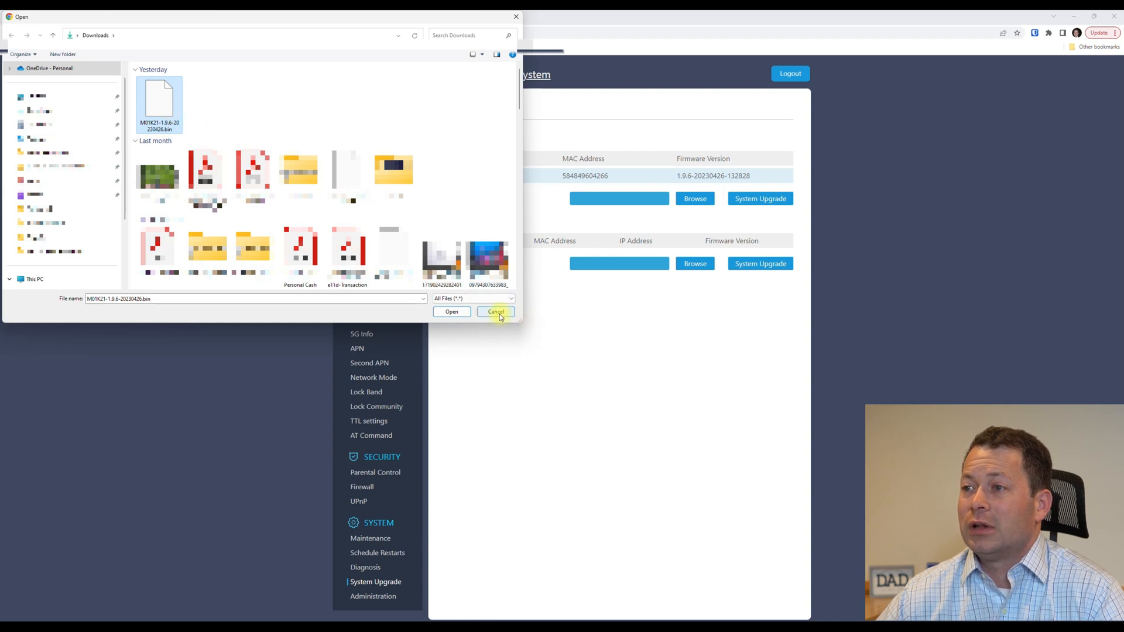
pyautogui.click(451, 311)
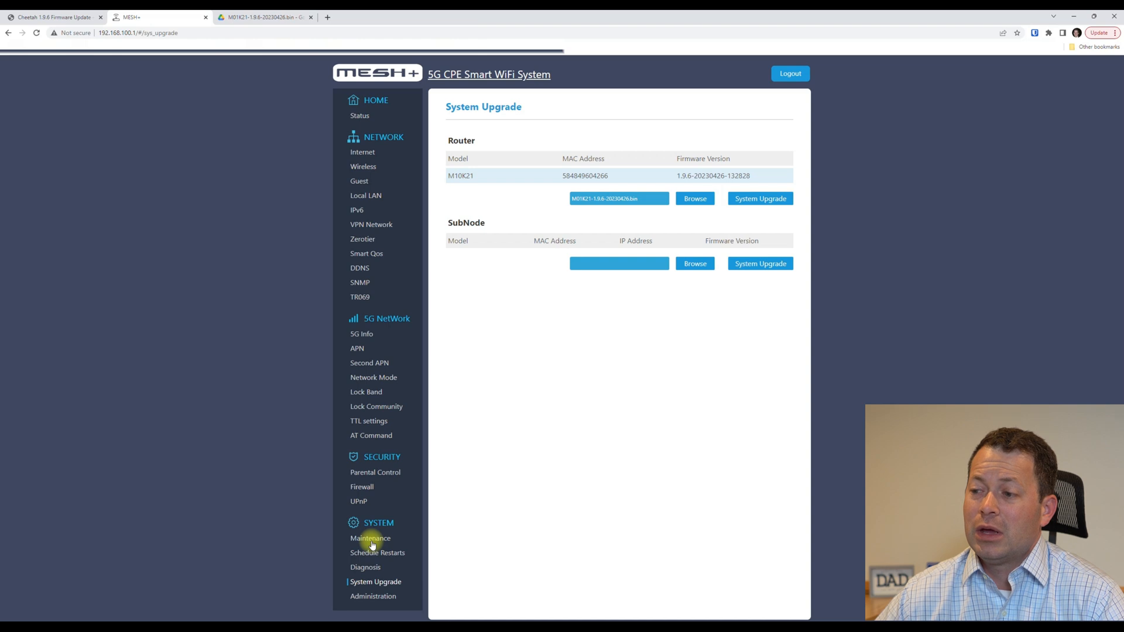
# View the Administration and Maintenance pages, then go back to The Cheetah Guide listing.
pyautogui.click(367, 596)
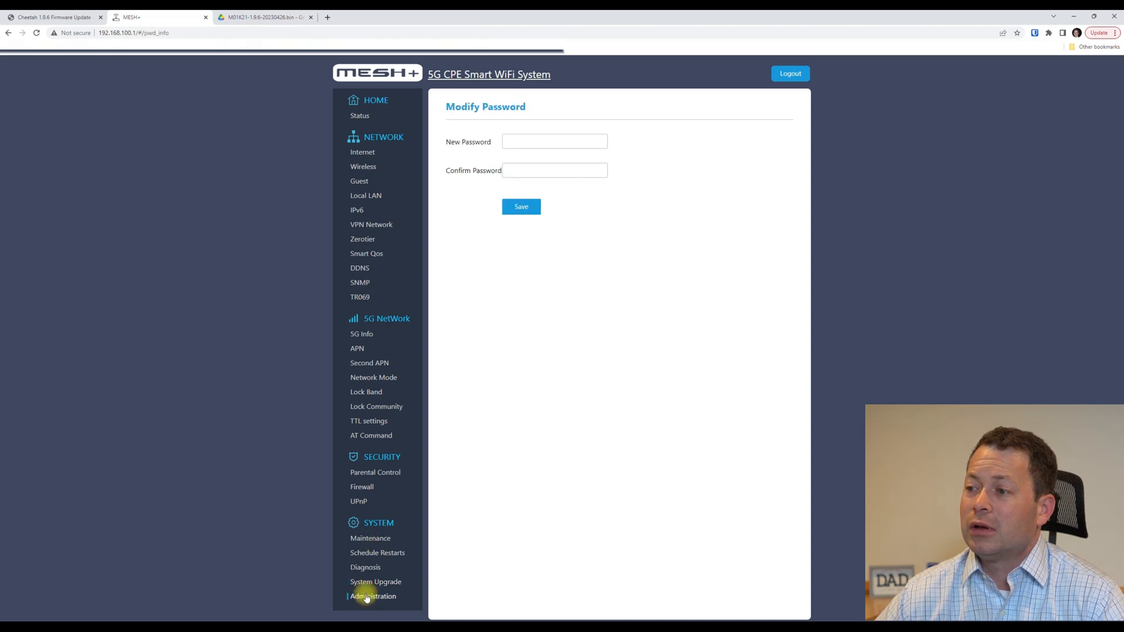
pyautogui.click(366, 539)
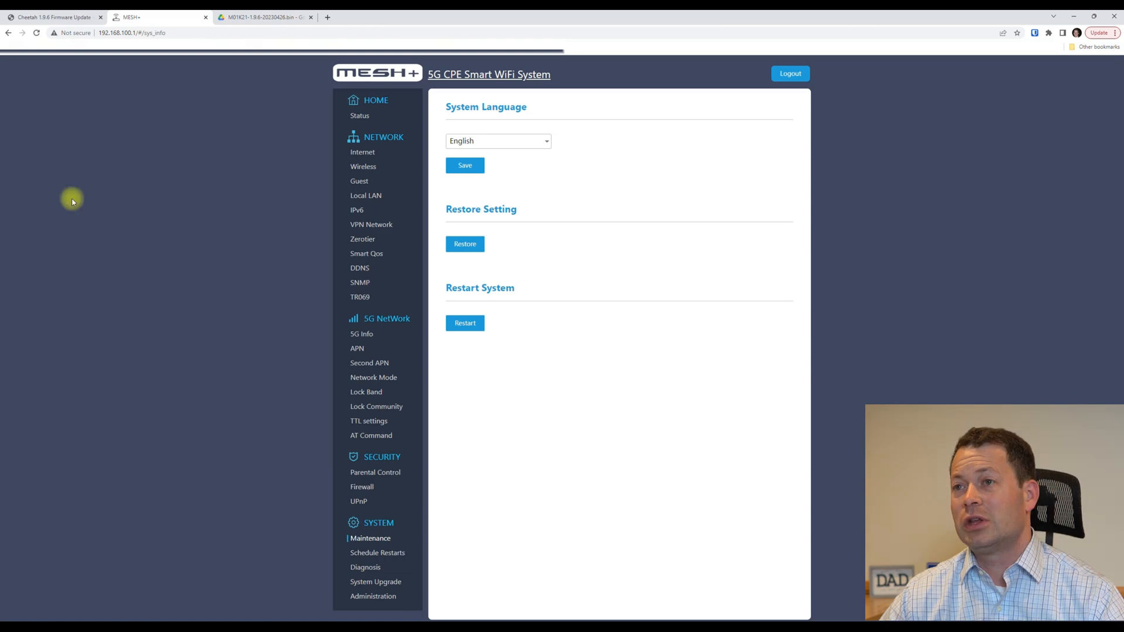
pyautogui.click(48, 16)
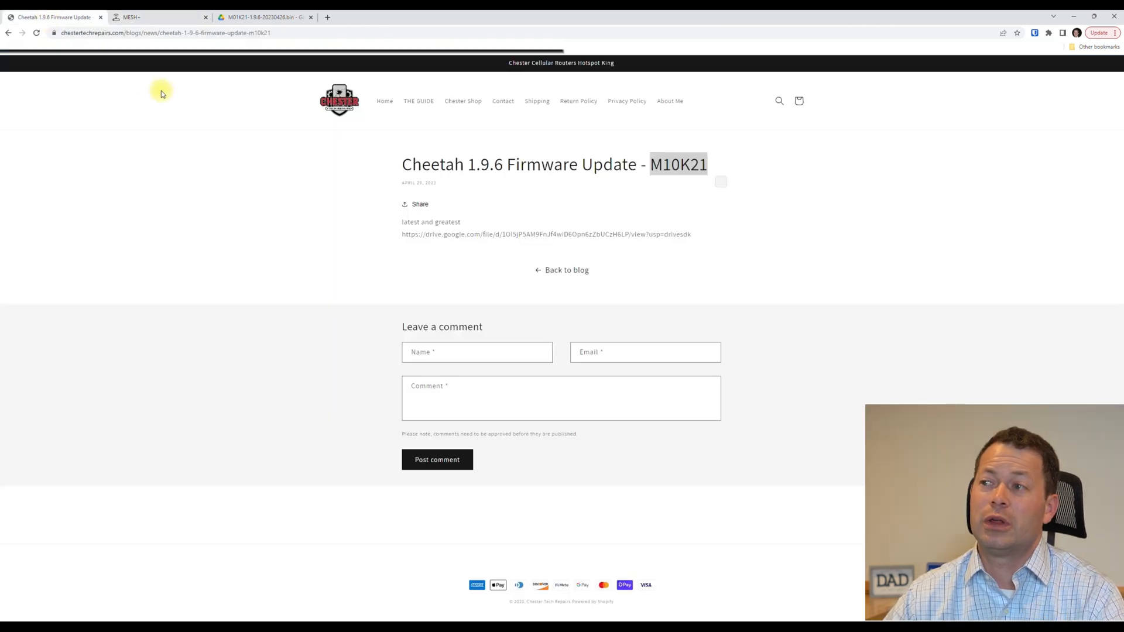
pyautogui.click(8, 33)
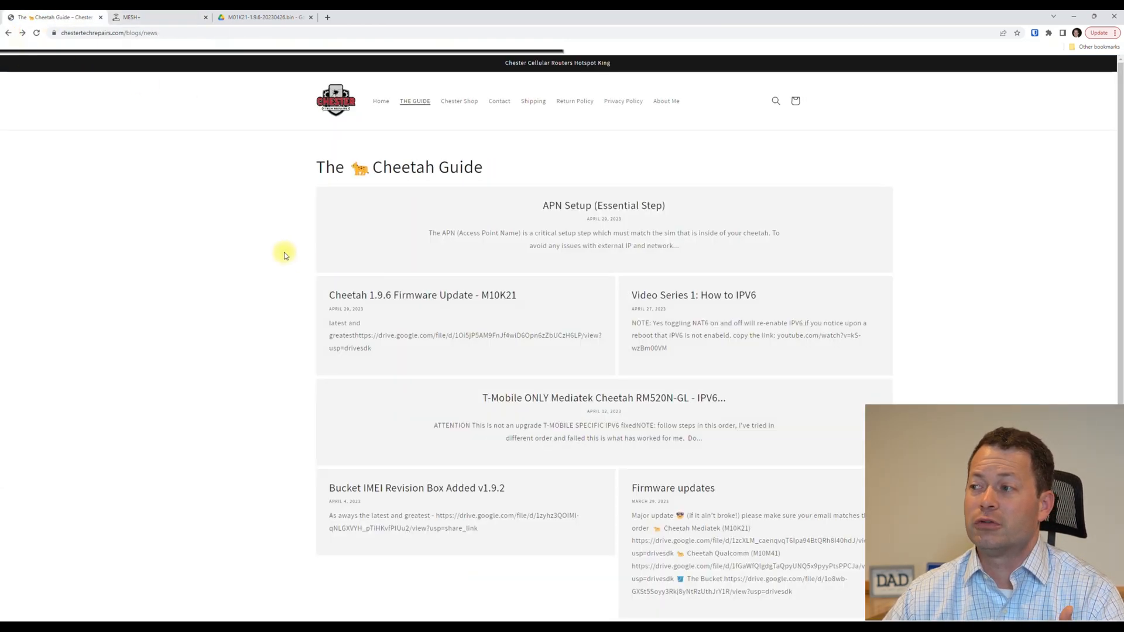
# Scroll through The Cheetah Guide posts, then switch to the MESH+ AT Command tab.
pyautogui.scroll(-1, 352, 291)
pyautogui.scroll(-2, 292, 326)
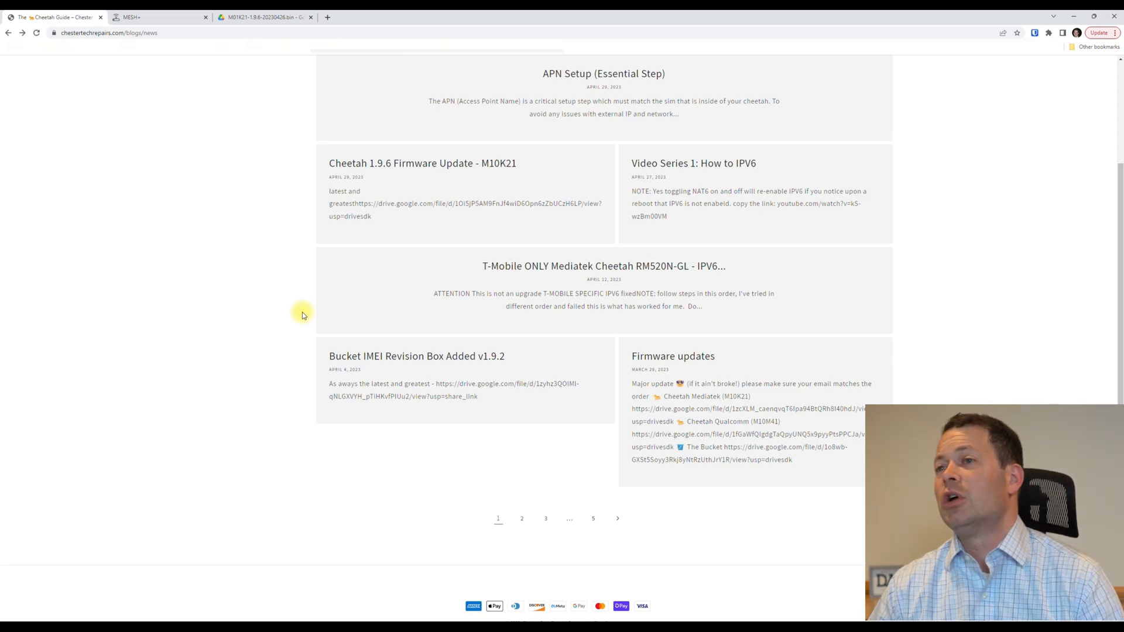
pyautogui.hotkey('ctrl', 'Tab')
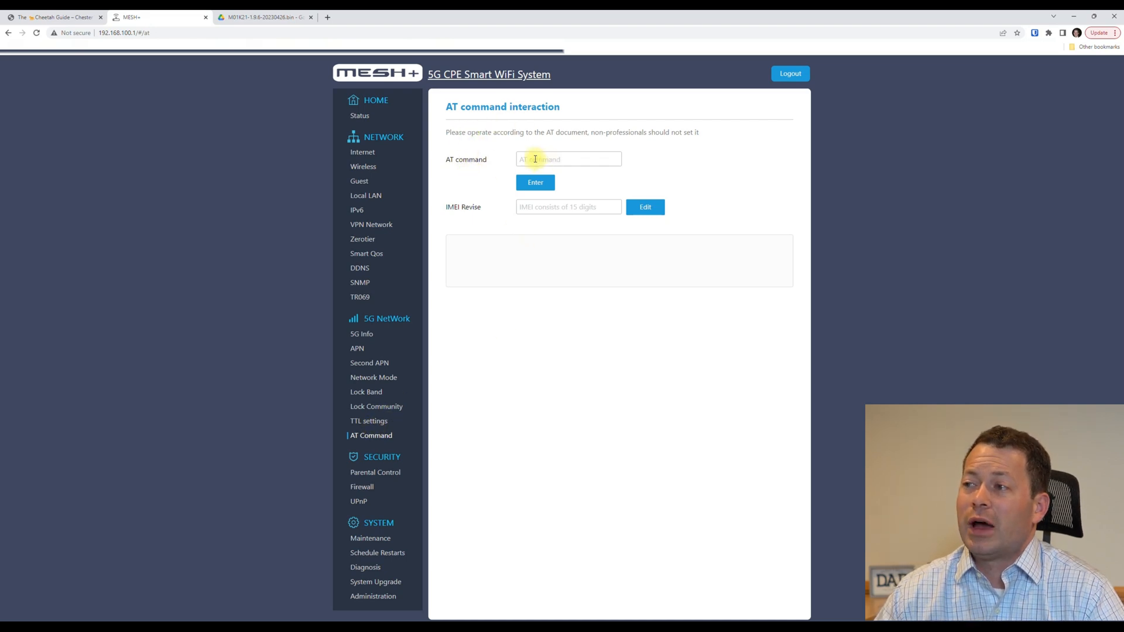
# Select the IMEI Revise field, then go to the 5G NetWork Network Mode page.
pyautogui.click(526, 203)
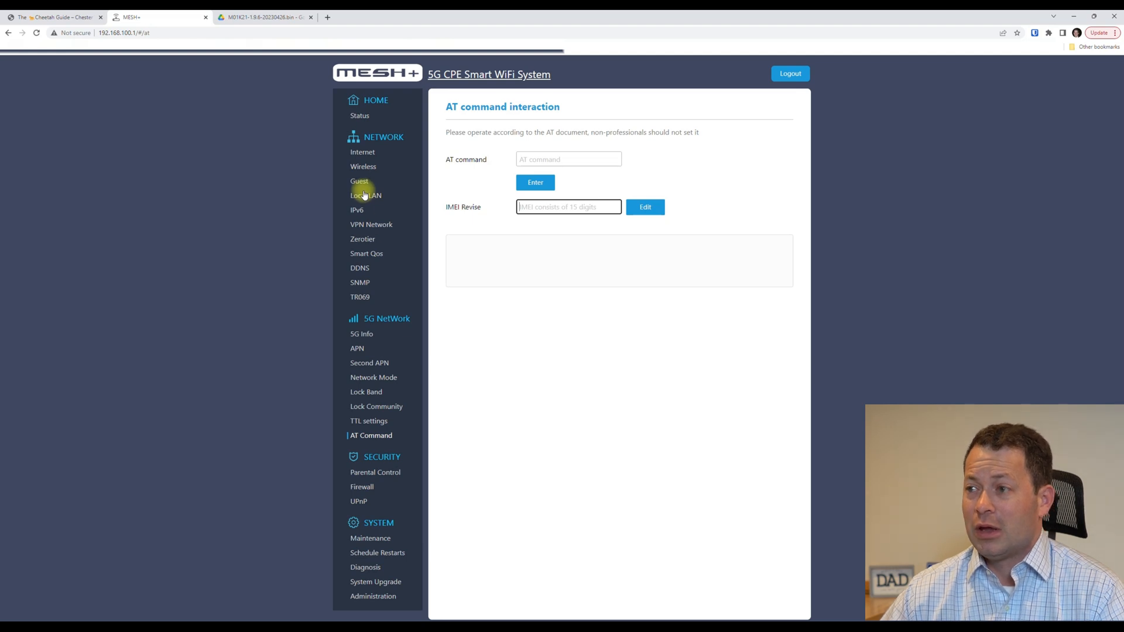
pyautogui.click(370, 379)
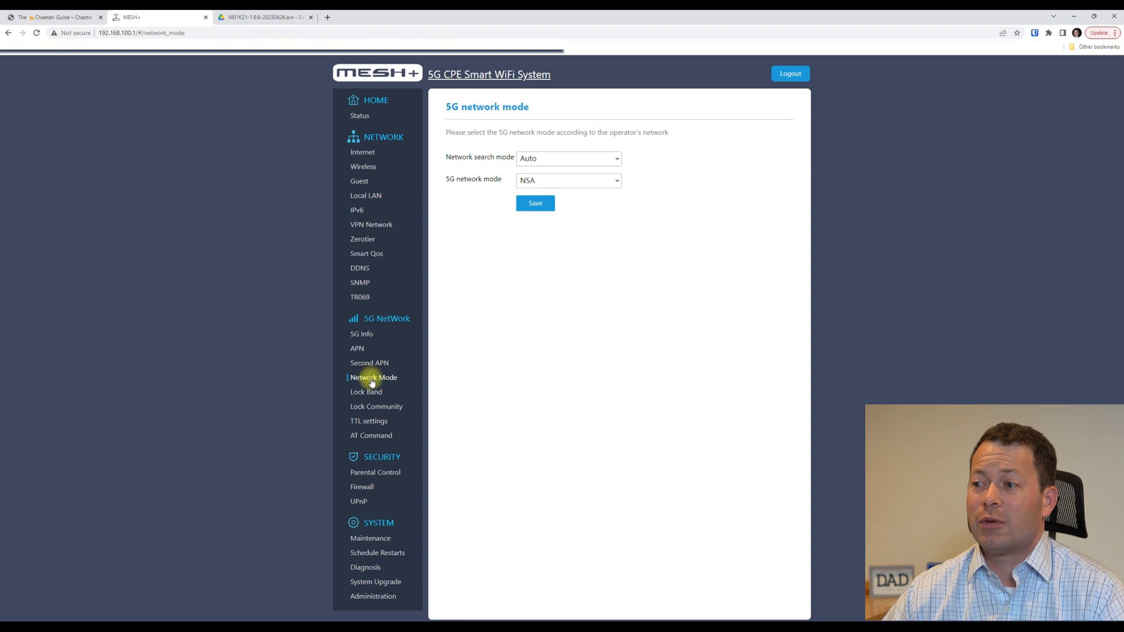
# Inspect the search mode and 5G mode dropdowns, leaving Auto and NSA selected.
pyautogui.click(608, 184)
pyautogui.click(648, 180)
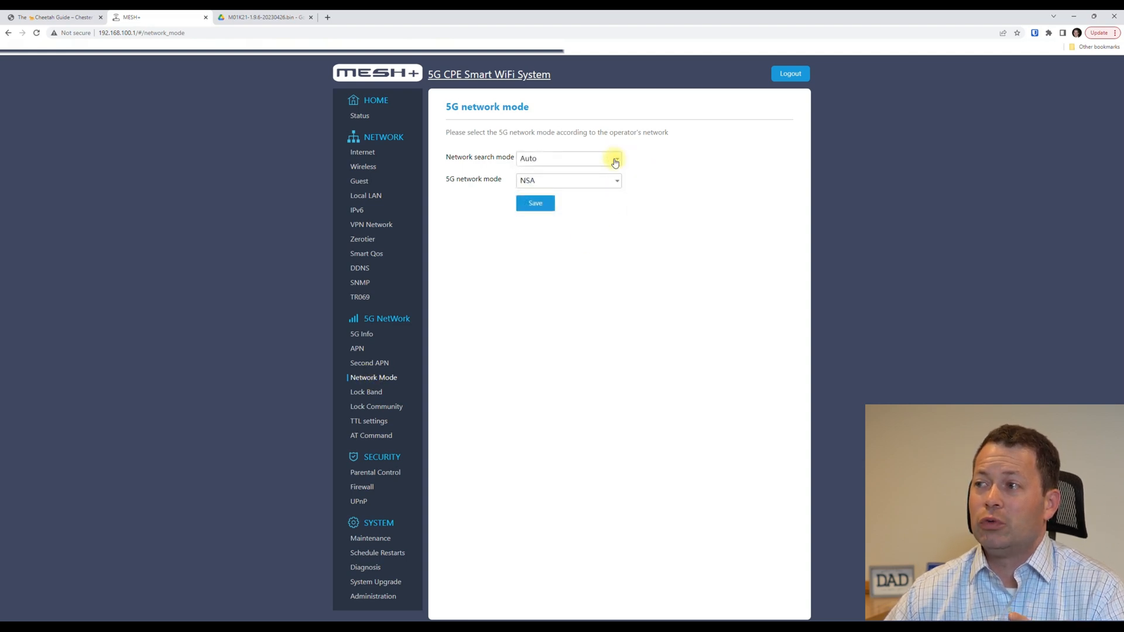
pyautogui.click(615, 160)
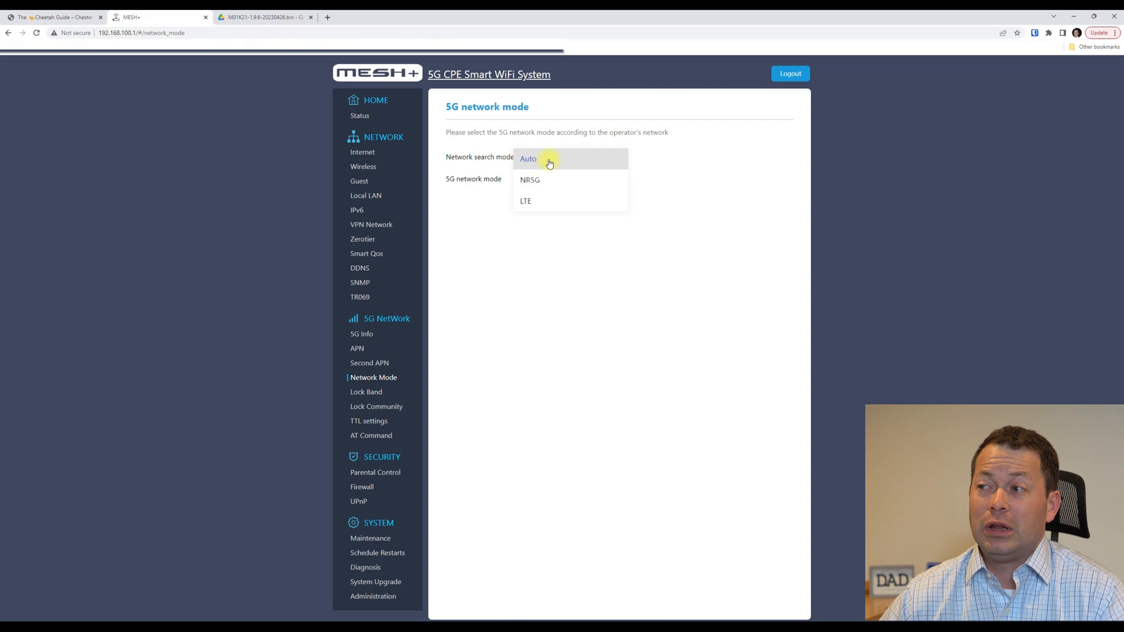
pyautogui.click(501, 275)
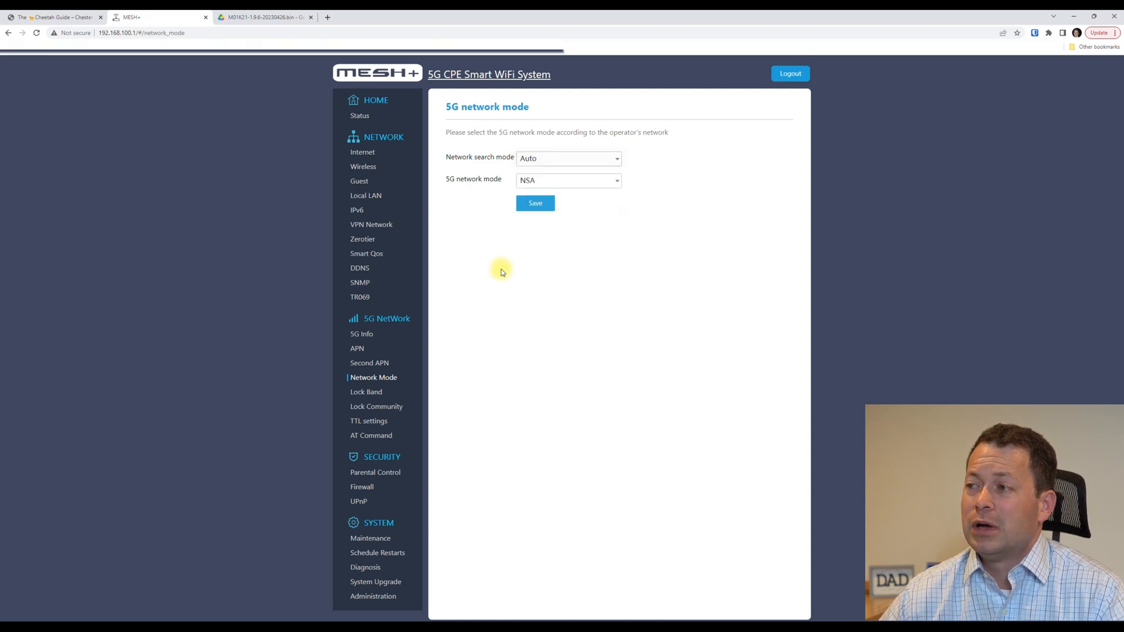
pyautogui.click(553, 186)
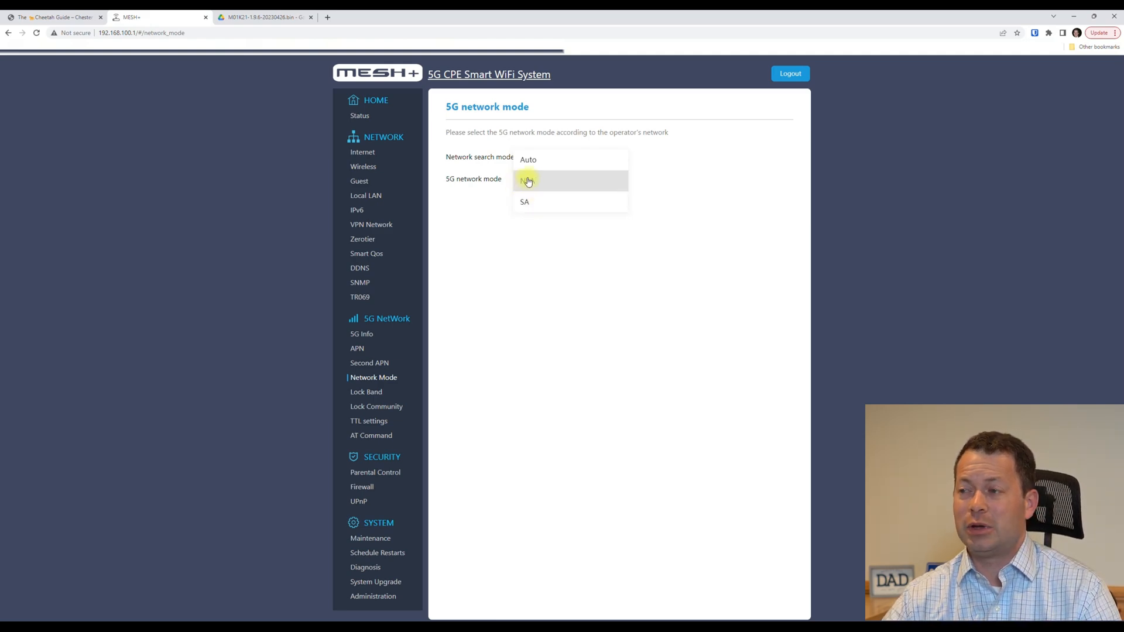
pyautogui.click(528, 181)
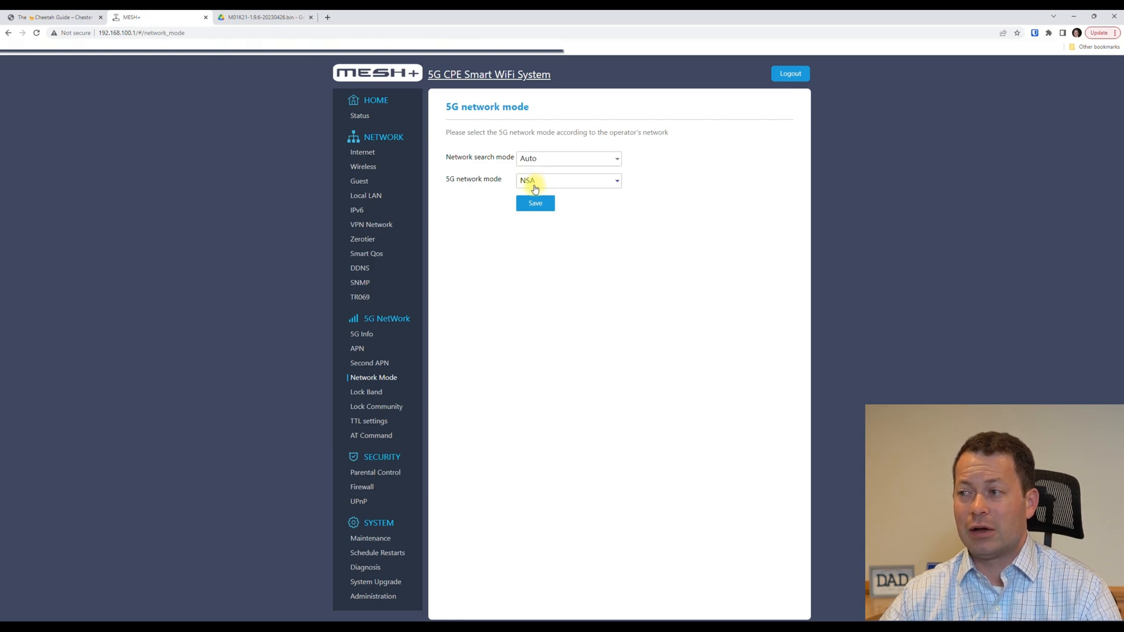
# Try SA as 5G network mode, revert to NSA, and save with Auto search mode.
pyautogui.click(534, 186)
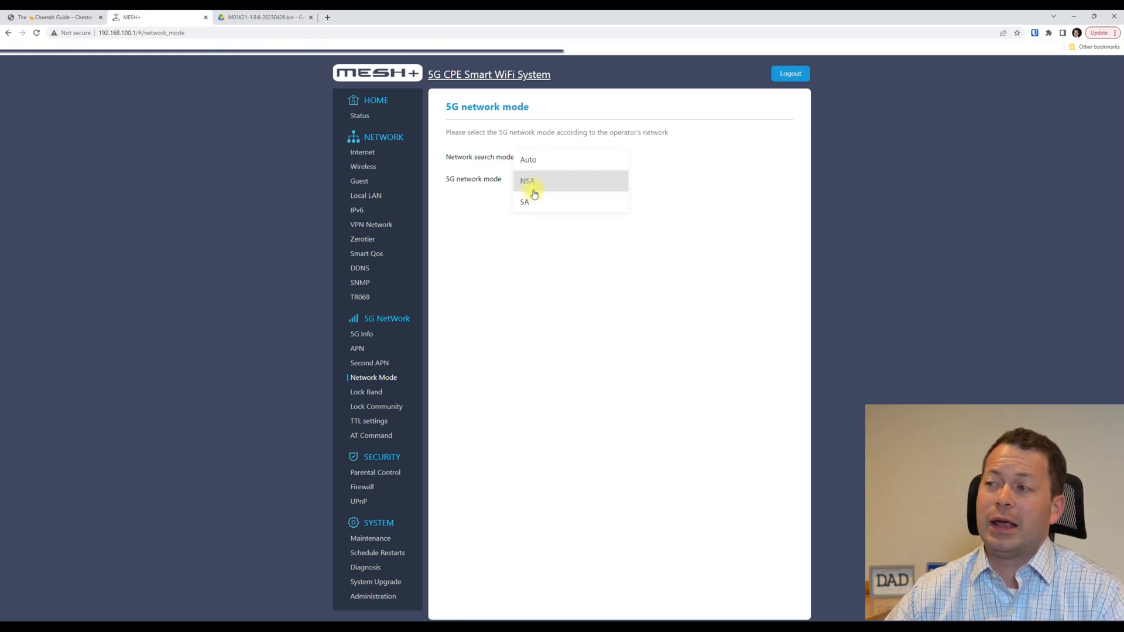
pyautogui.click(532, 201)
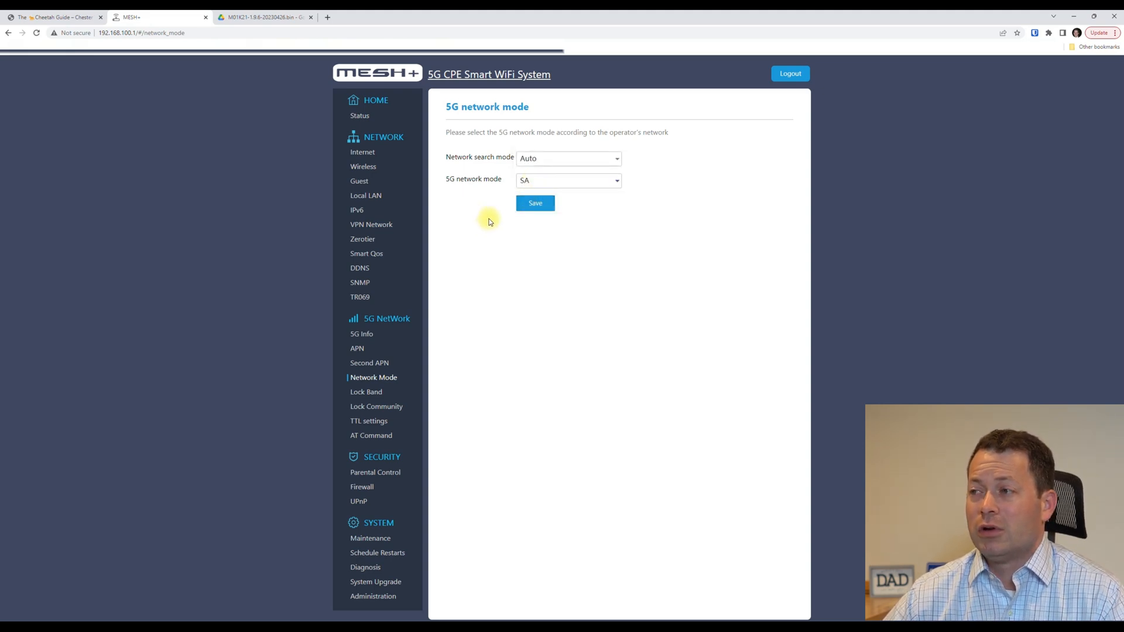
pyautogui.click(534, 185)
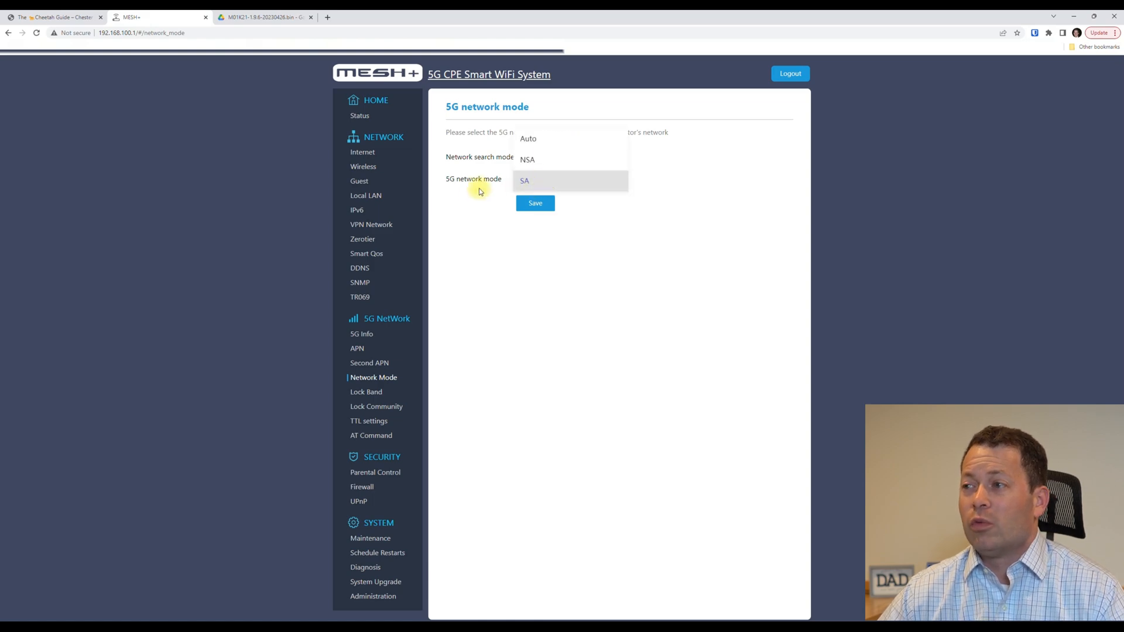
pyautogui.click(469, 188)
pyautogui.click(525, 183)
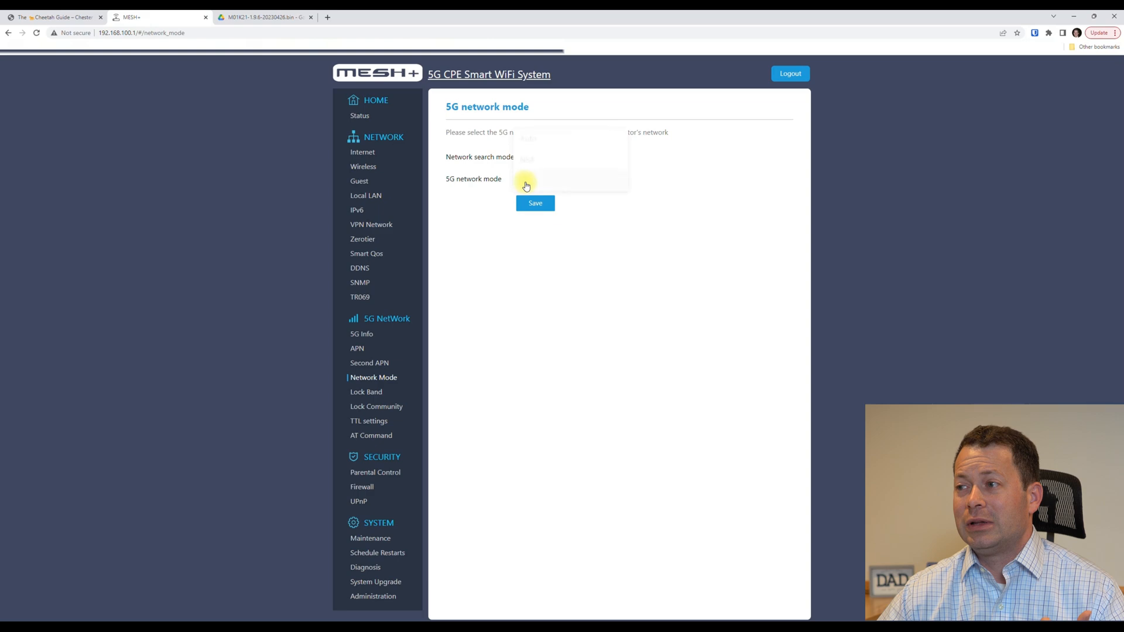
pyautogui.click(505, 157)
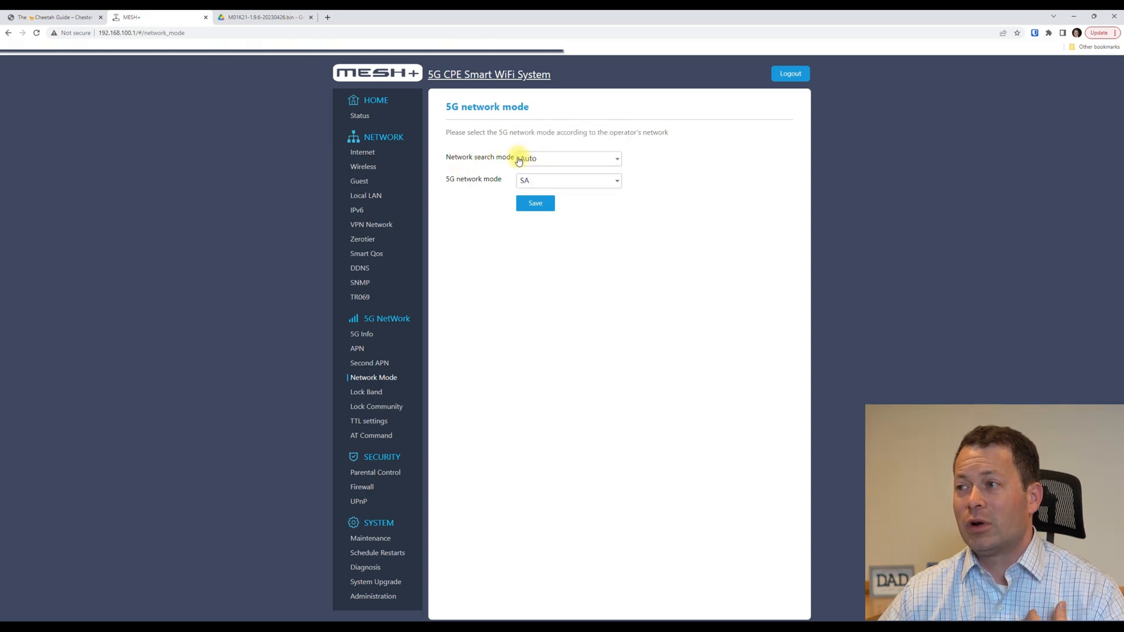
pyautogui.click(527, 180)
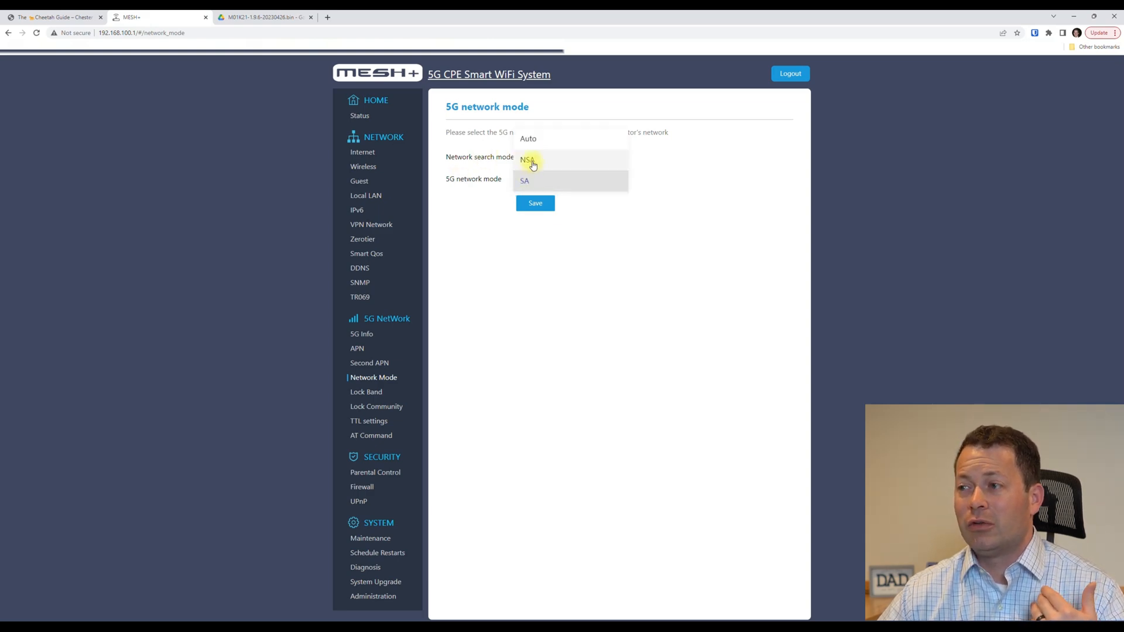
pyautogui.click(530, 161)
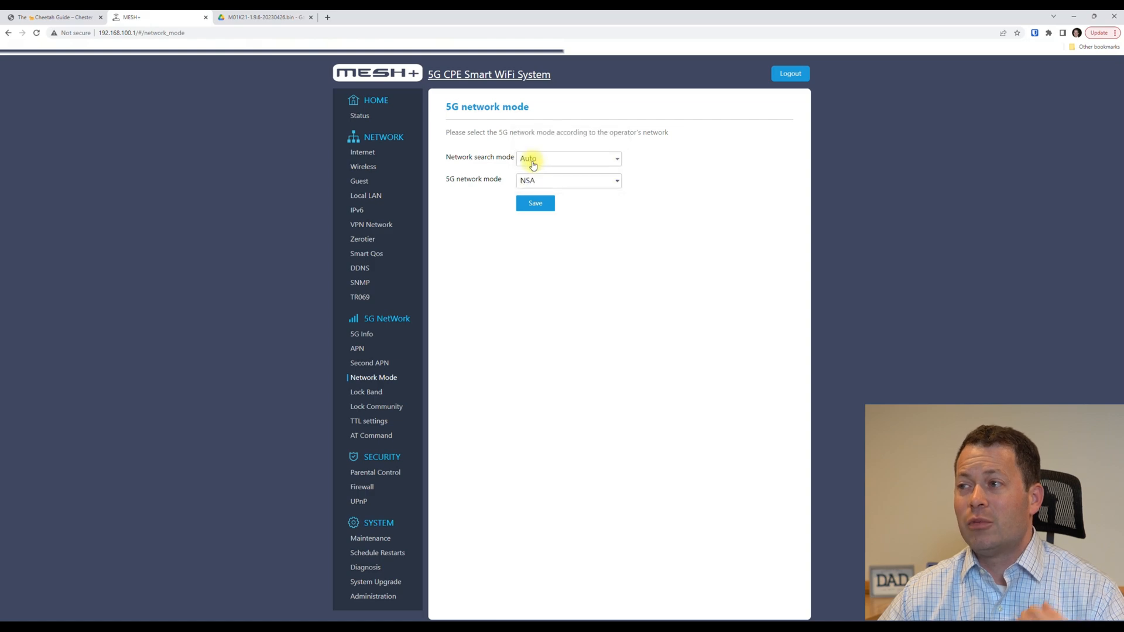
pyautogui.click(533, 205)
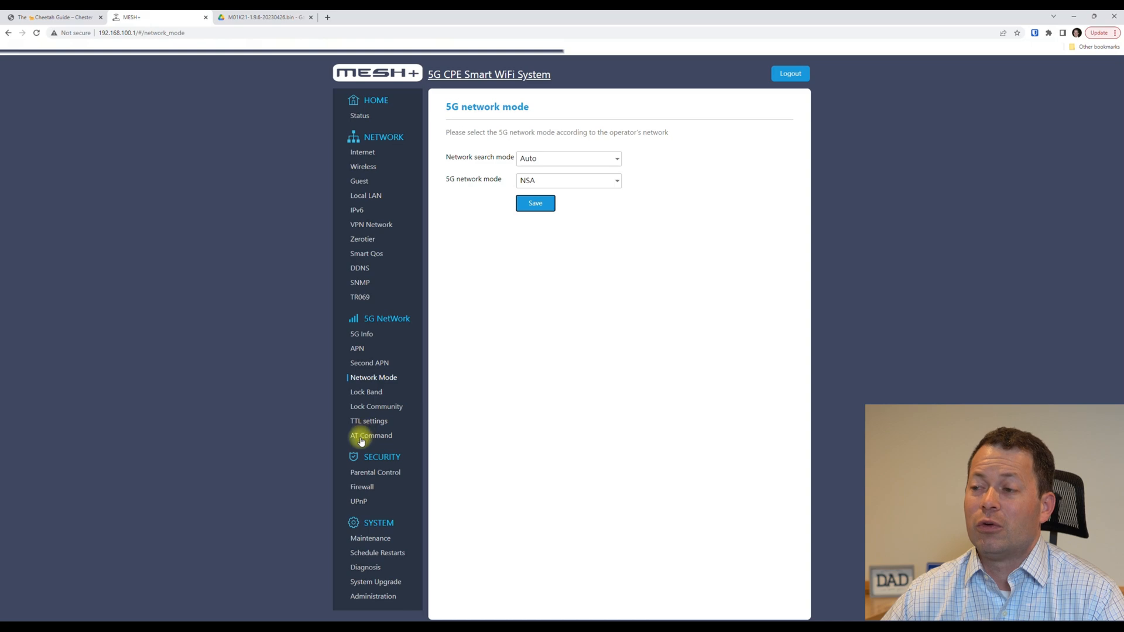
# Show the 5G Info page and highlight band 71 on the NR5G-NSA connection.
pyautogui.click(363, 335)
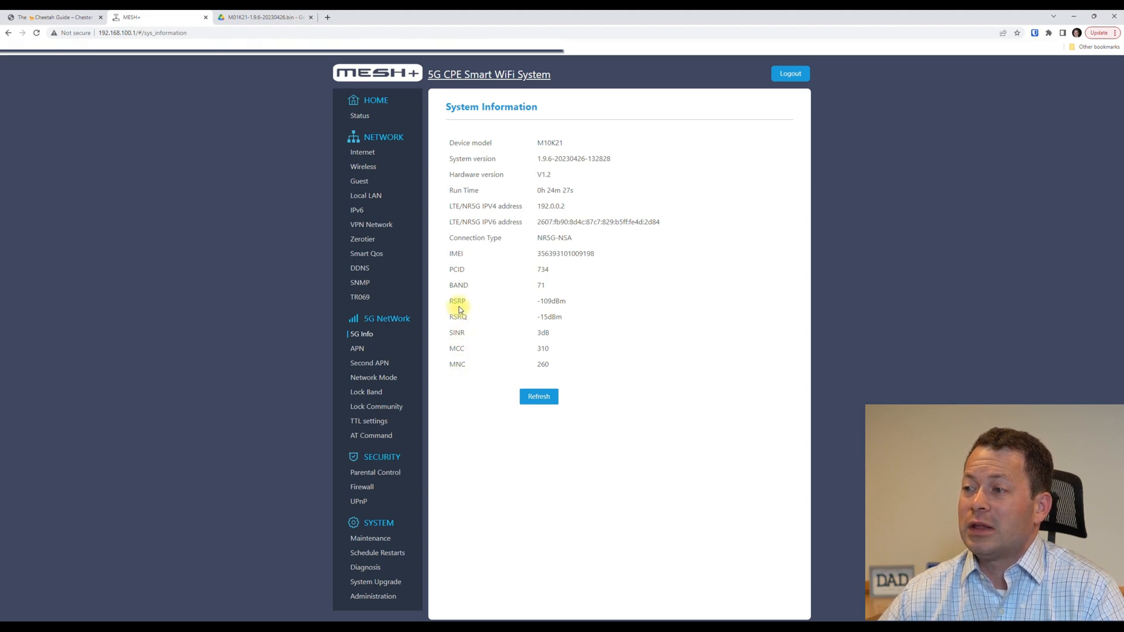
pyautogui.moveTo(537, 286); pyautogui.dragTo(543, 286)
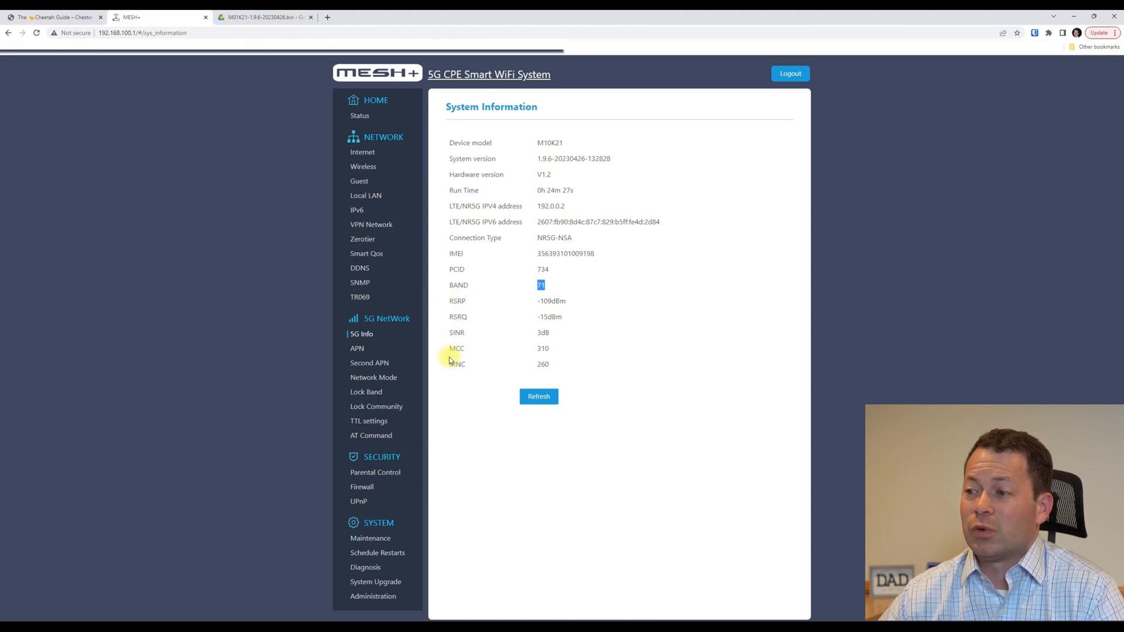
# Go back to the Cheetah Guide and search the site for 'at commands'.
pyautogui.click(65, 15)
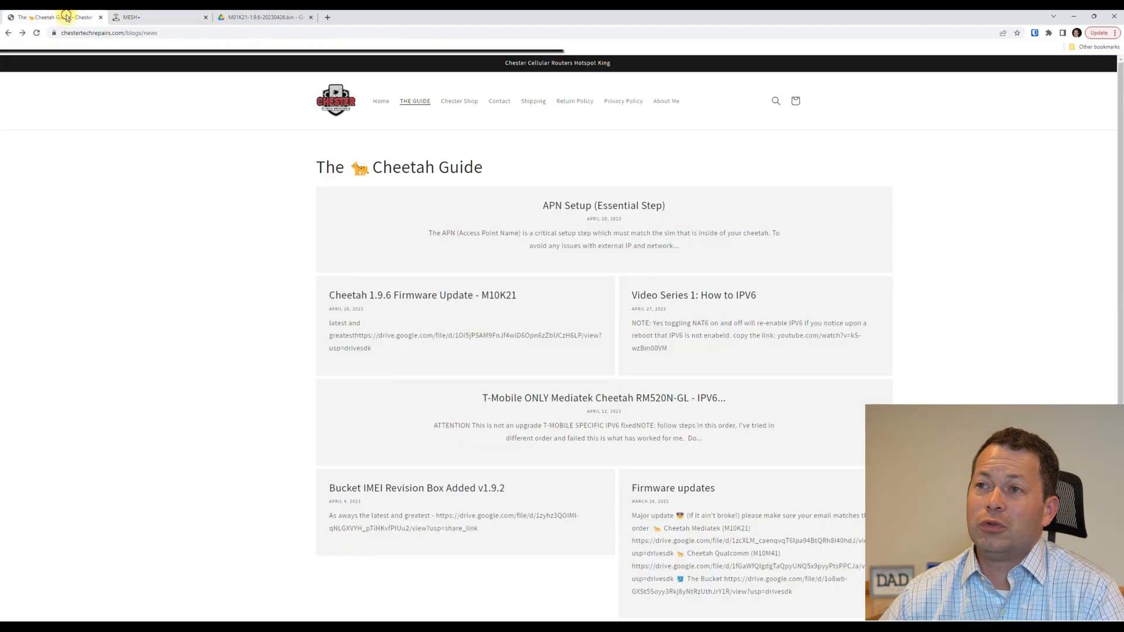
pyautogui.scroll(-2, 206, 327)
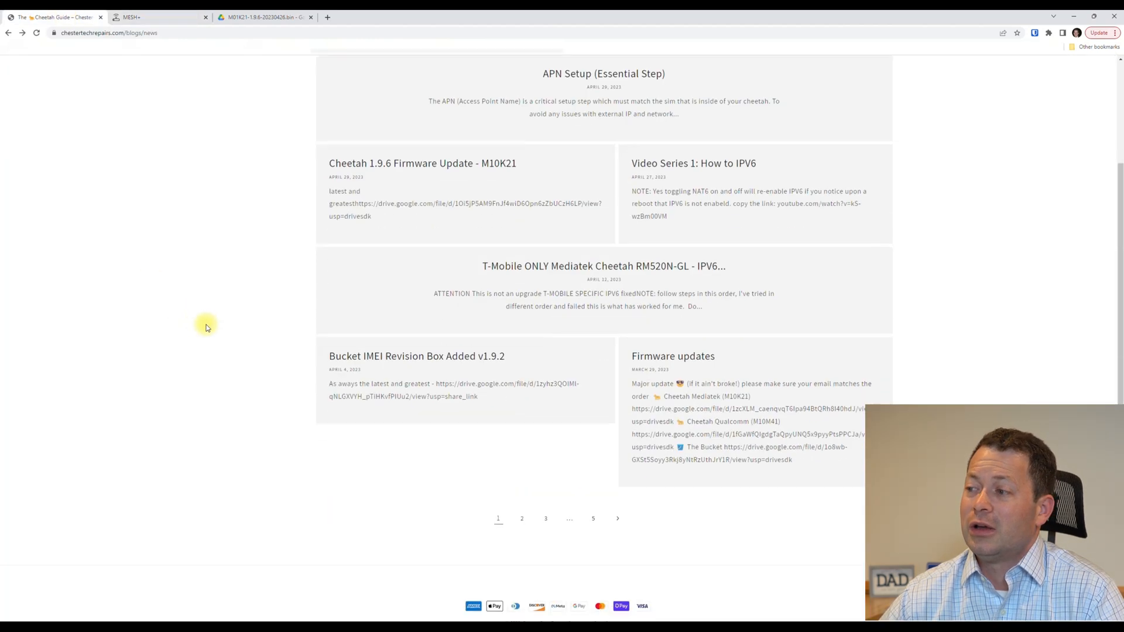
pyautogui.scroll(2, 206, 325)
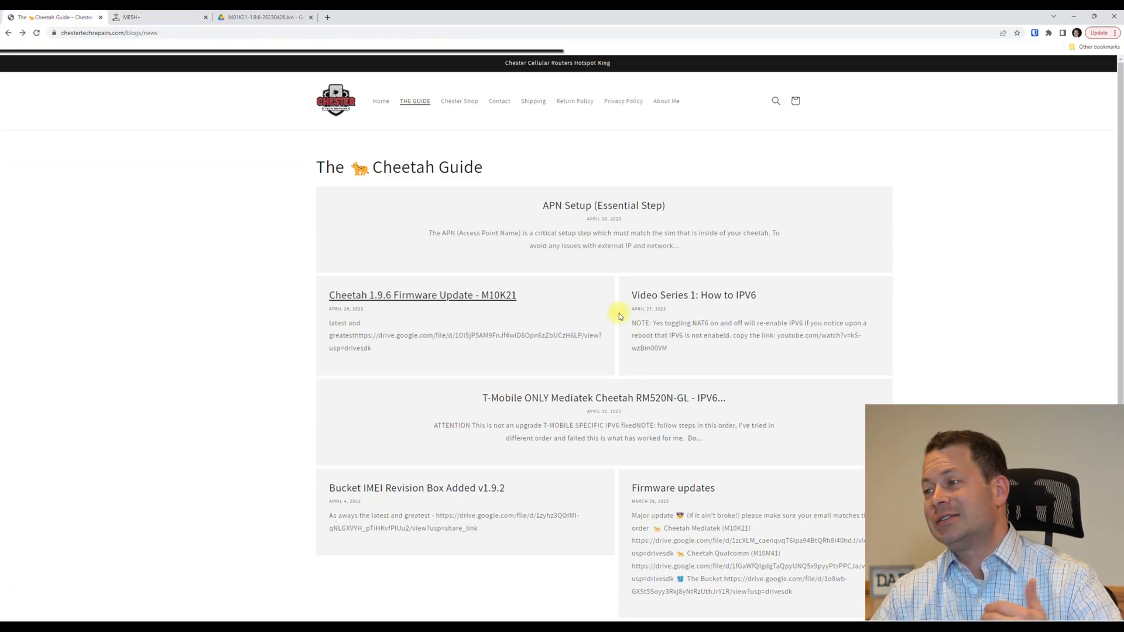
pyautogui.scroll(-3, 609, 346)
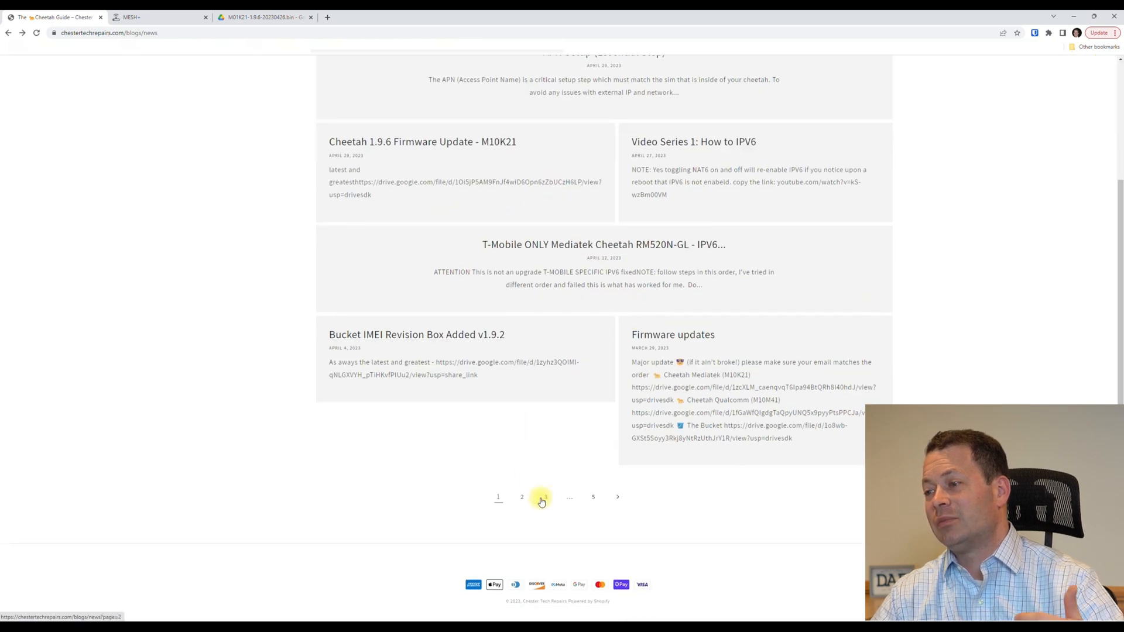
pyautogui.scroll(2, 632, 456)
pyautogui.scroll(1, 743, 150)
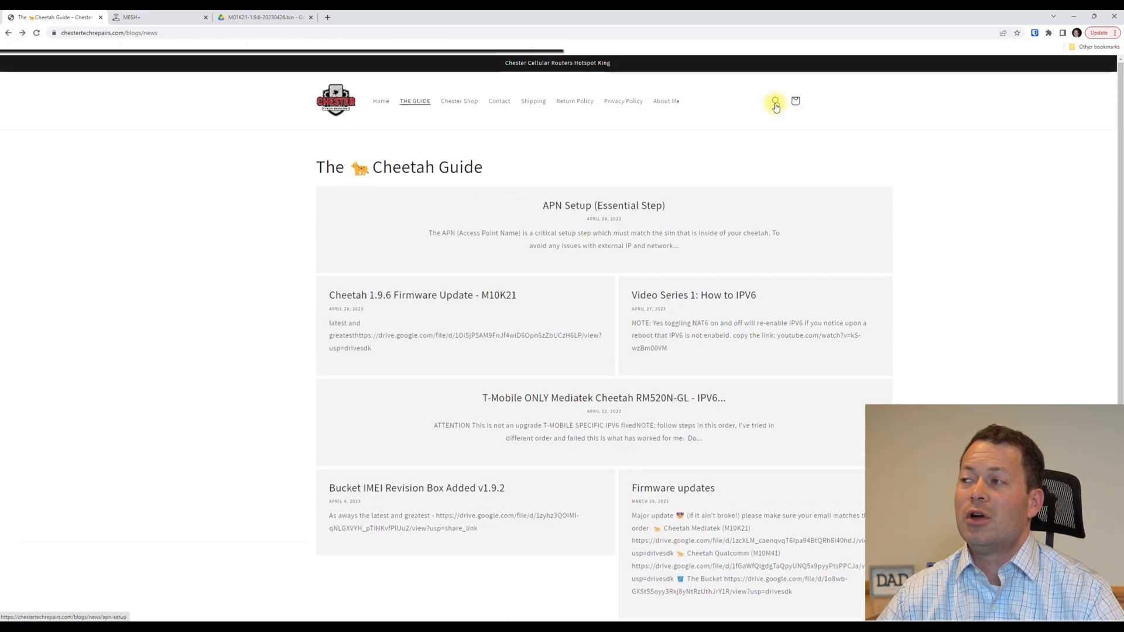
pyautogui.click(776, 100)
pyautogui.write('IMEI')
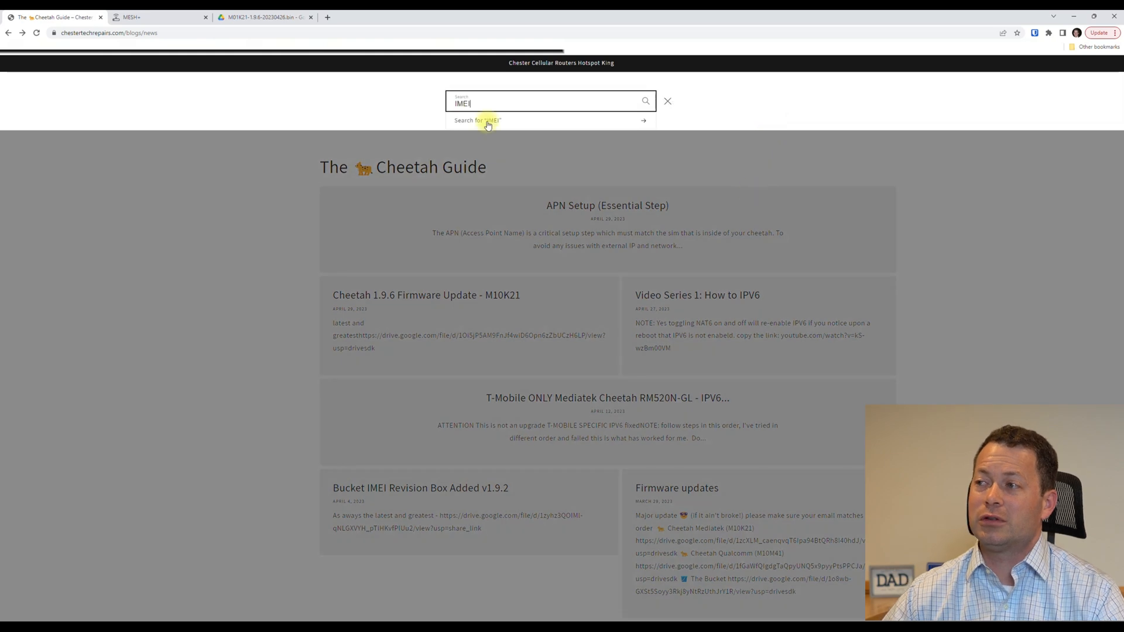
pyautogui.moveTo(488, 104); pyautogui.dragTo(448, 104)
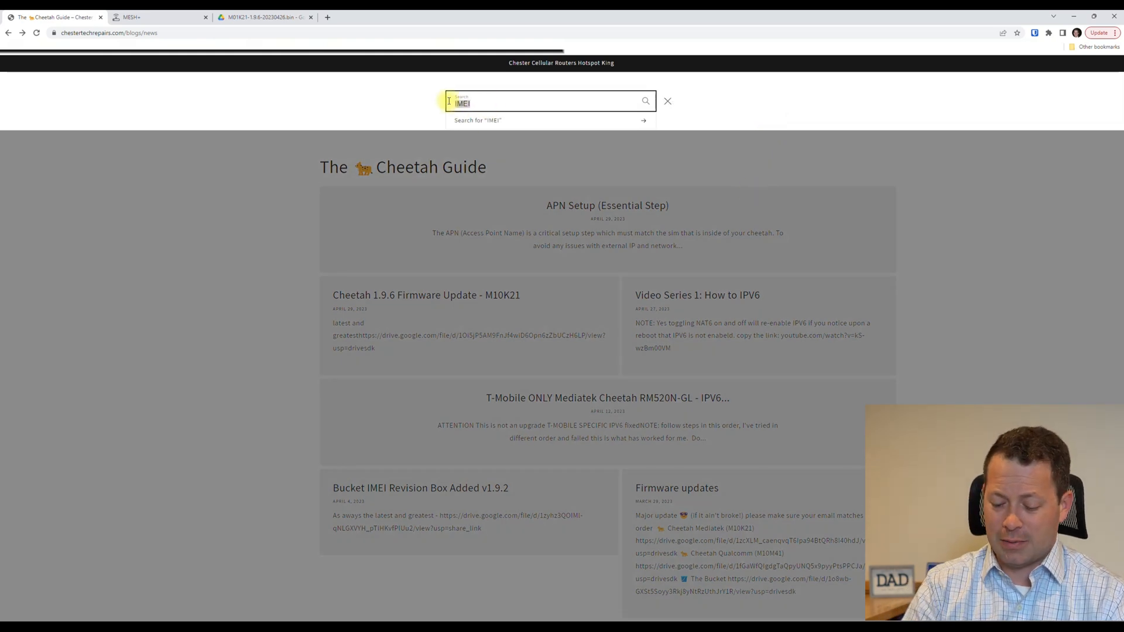
pyautogui.write('at')
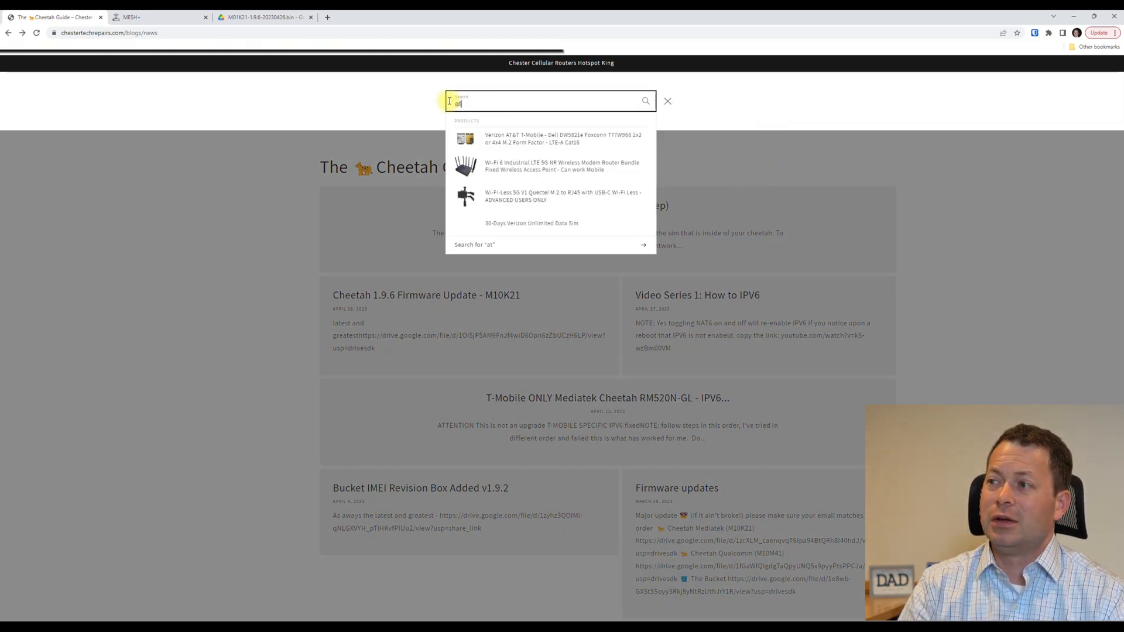
pyautogui.write(' commands')
pyautogui.press('Return')
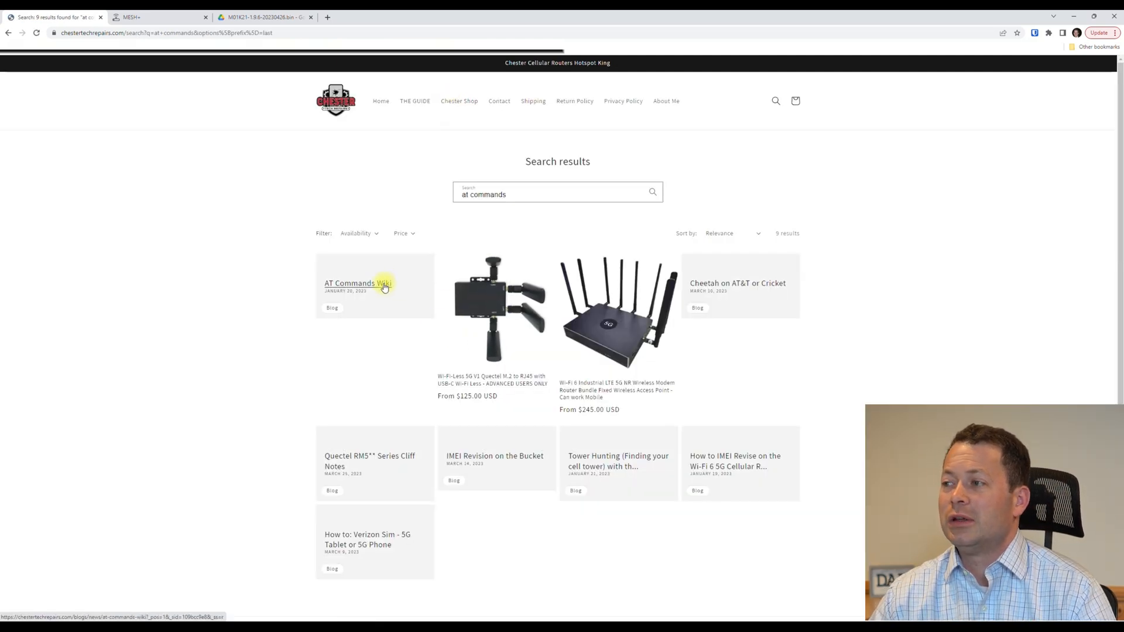
# Open the AT Commands Wiki article and copy the AT+QCAINFO command.
pyautogui.click(385, 285)
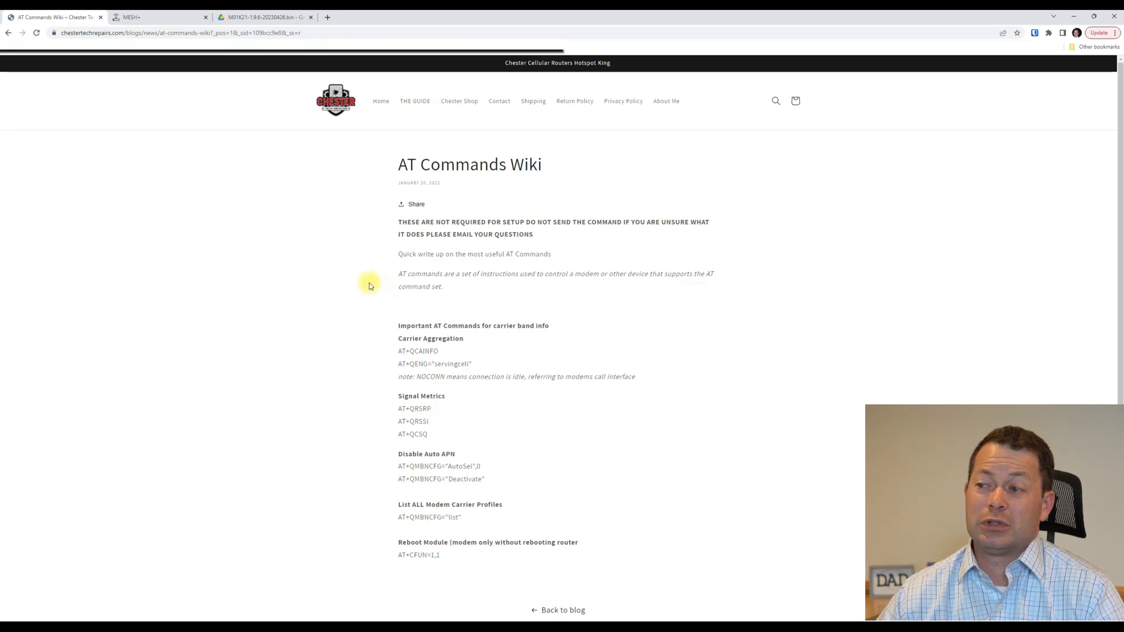
pyautogui.scroll(-1, 386, 293)
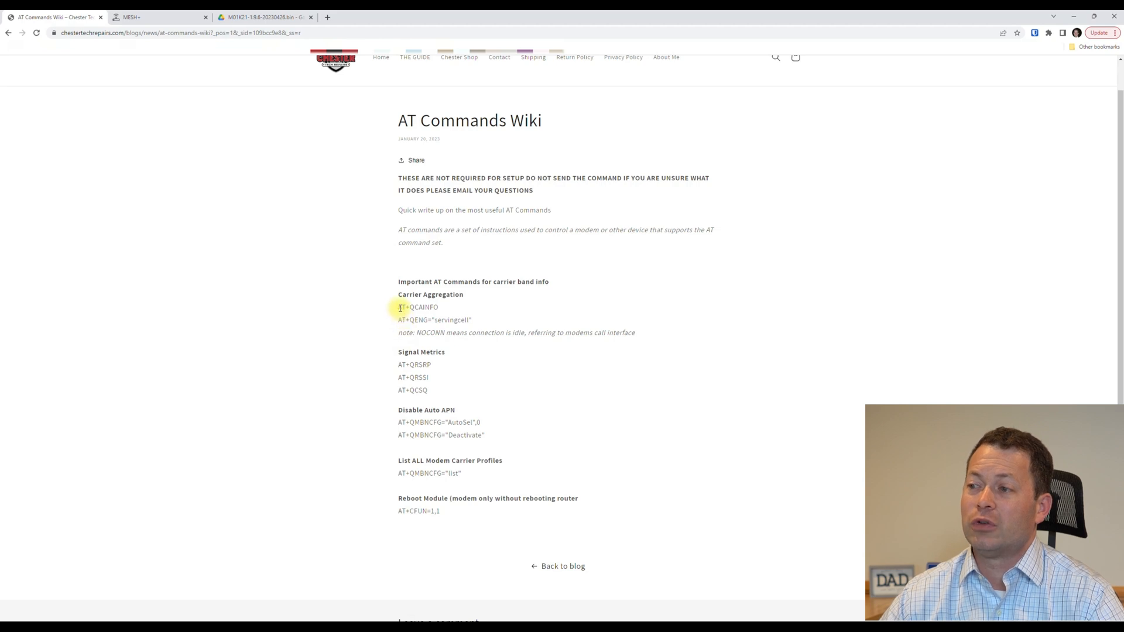
pyautogui.moveTo(398, 308); pyautogui.dragTo(439, 307)
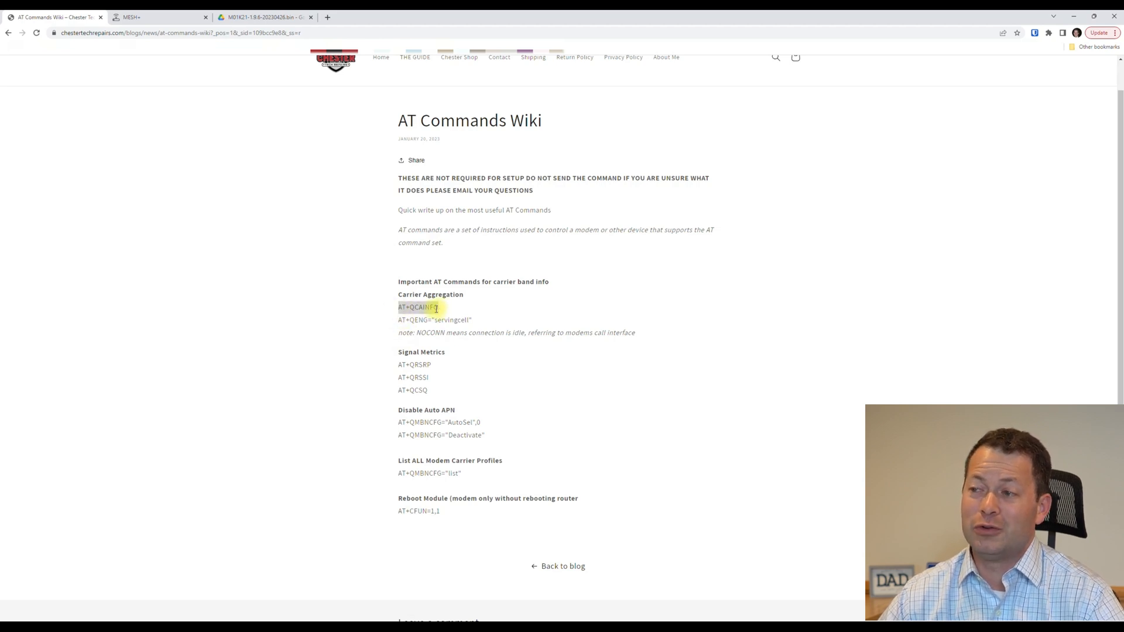
pyautogui.rightClick(423, 309)
pyautogui.click(434, 317)
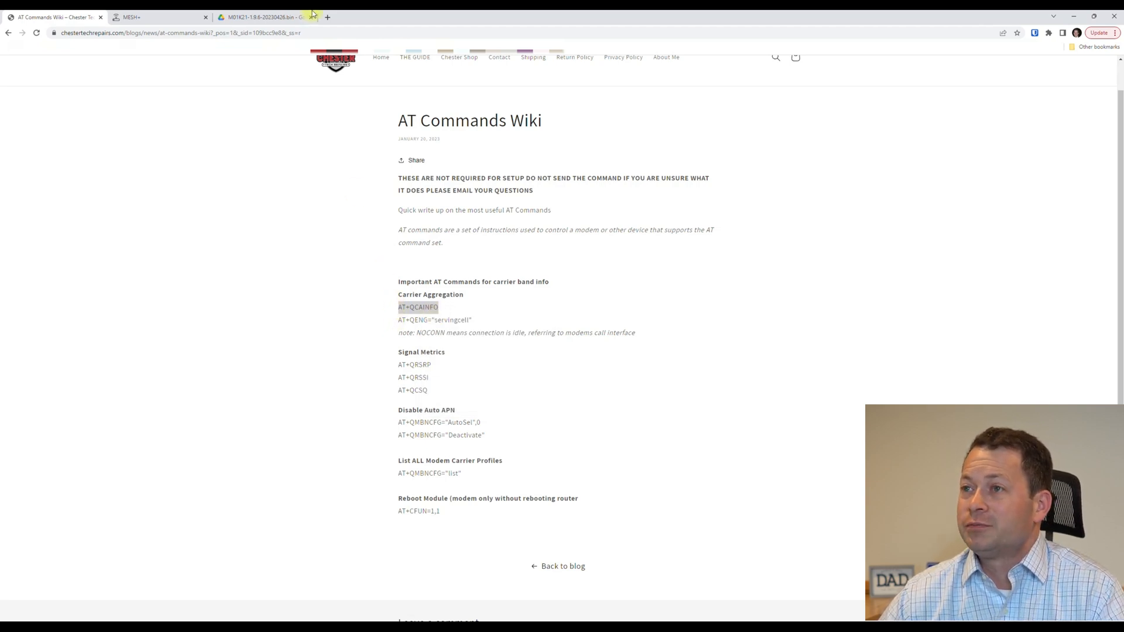
# Paste AT+QCAINFO into the router's AT Command page and send it to the modem.
pyautogui.click(194, 22)
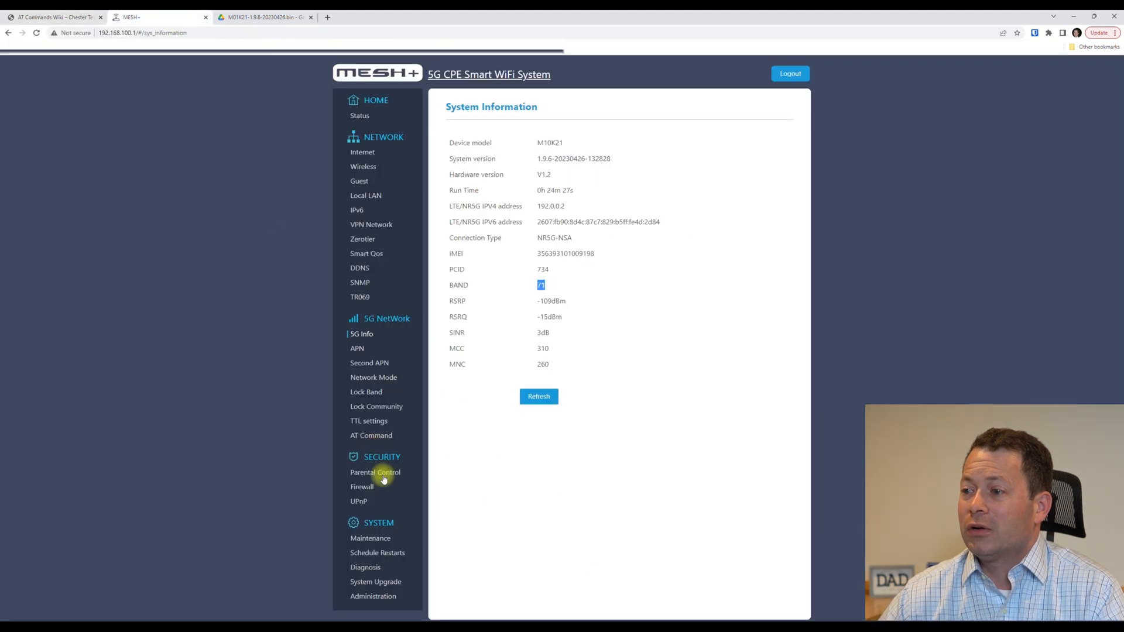
pyautogui.click(369, 437)
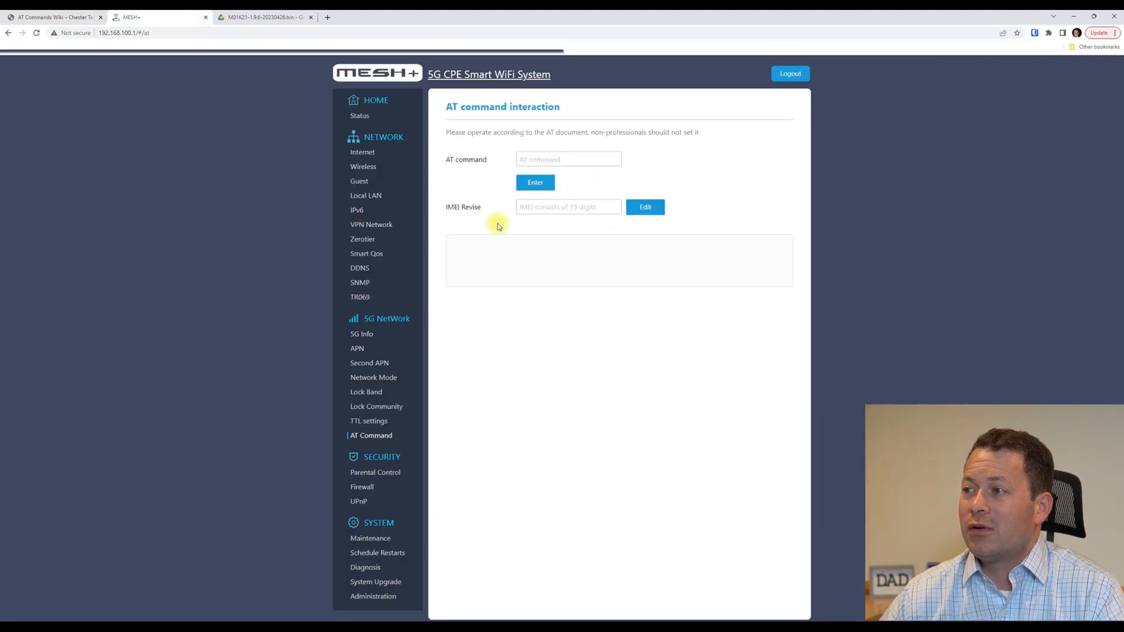
pyautogui.click(535, 160)
pyautogui.hotkey('ctrl', 'v')
pyautogui.click(533, 183)
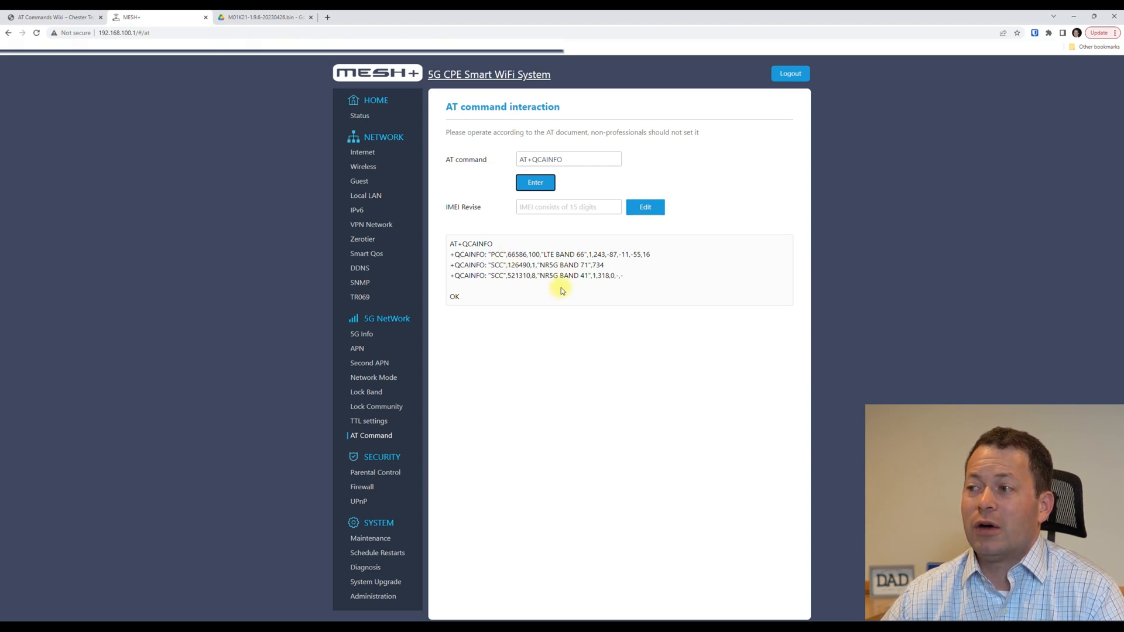
# Highlight the NR5G band lines and LTE BAND 66 in the output, then go to Lock Band.
pyautogui.moveTo(587, 275); pyautogui.dragTo(585, 266)
pyautogui.click(587, 265)
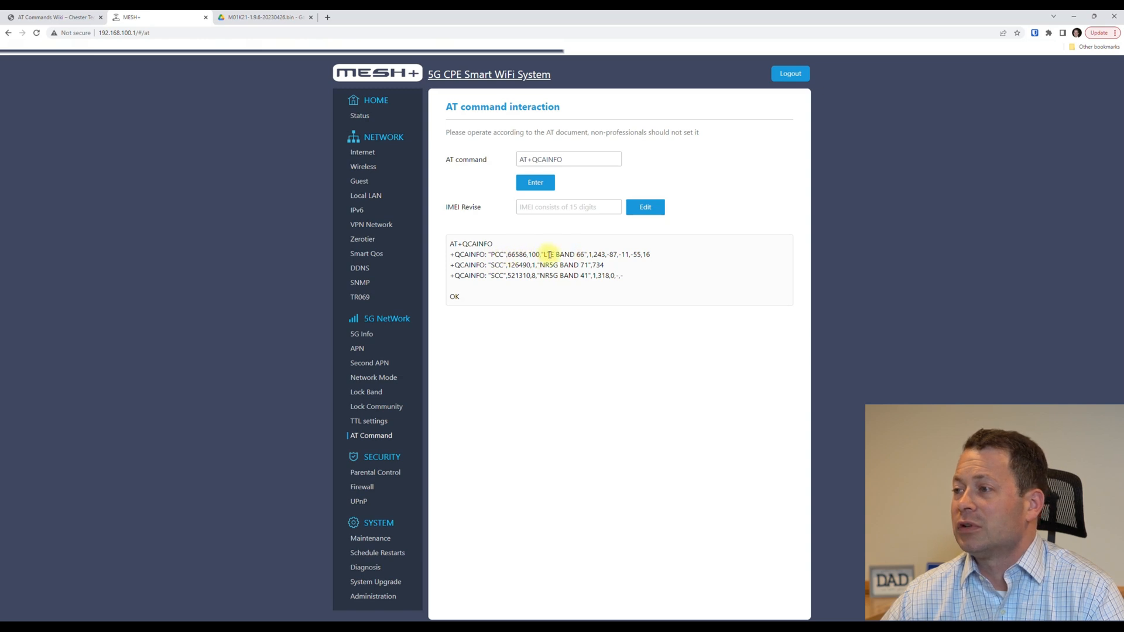
pyautogui.moveTo(545, 253); pyautogui.dragTo(584, 255)
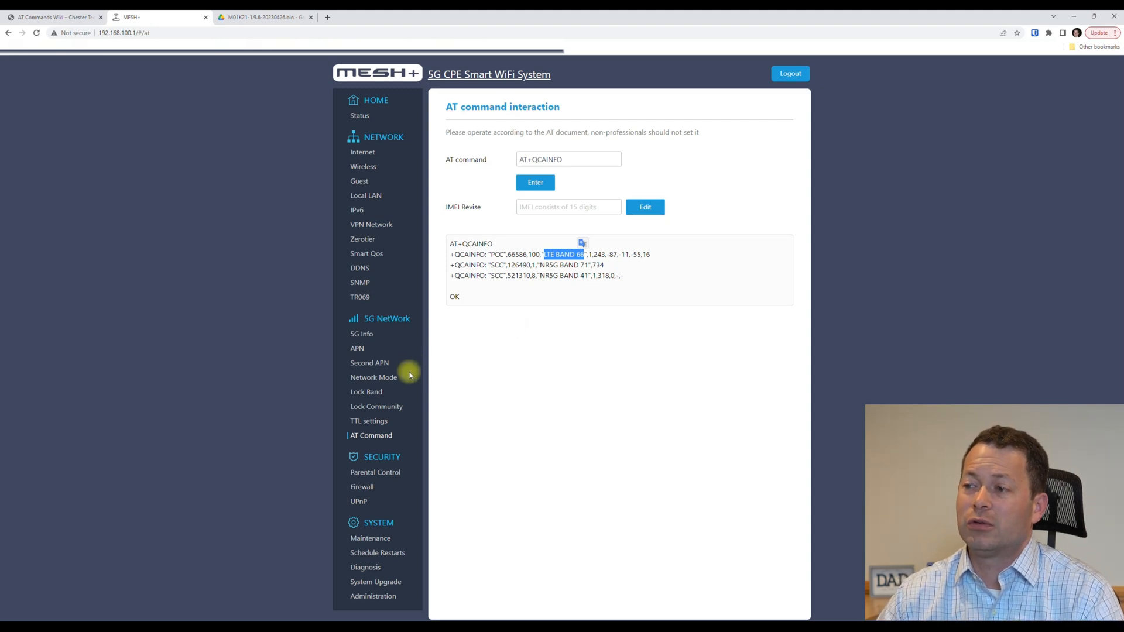
pyautogui.click(371, 395)
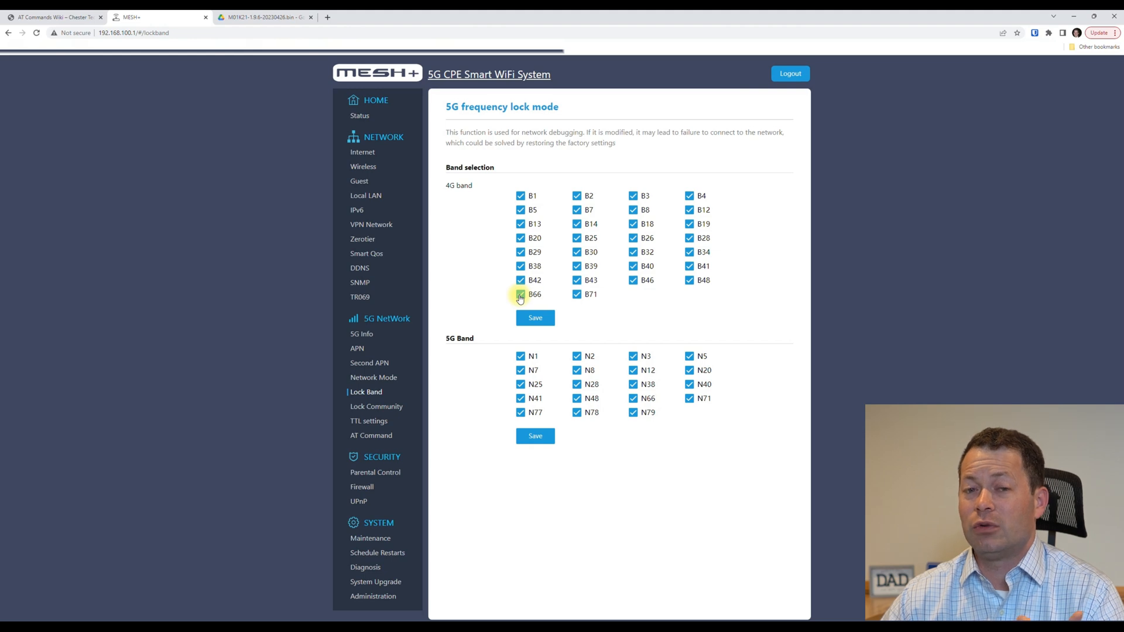
# Uncheck 4G band B66, save the band selection and return to the AT Command page.
pyautogui.click(520, 296)
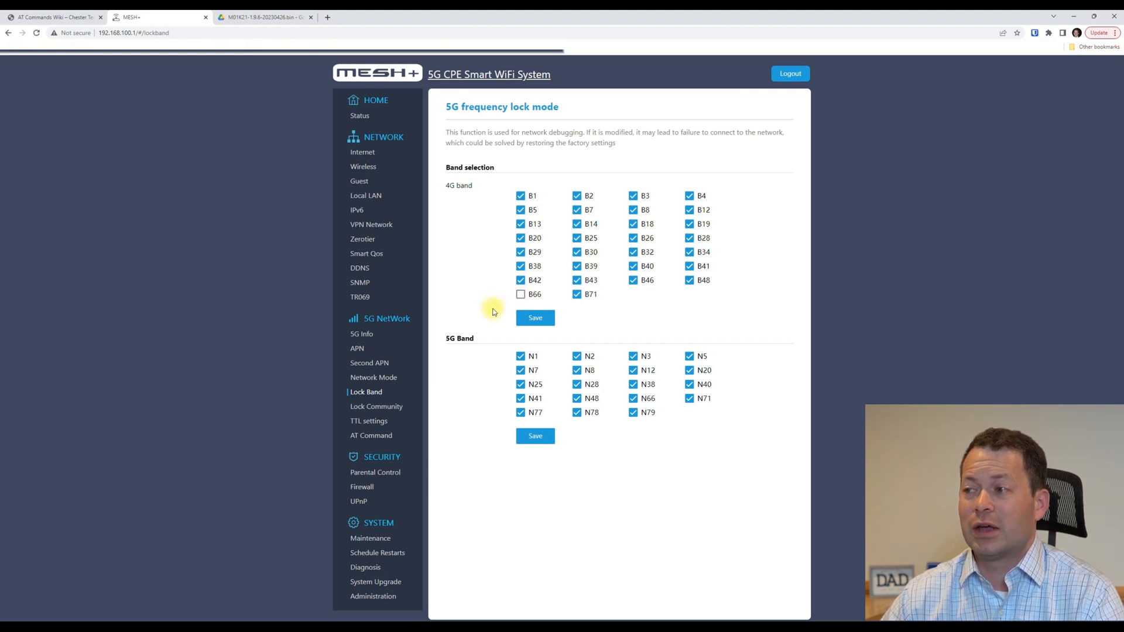
pyautogui.click(526, 319)
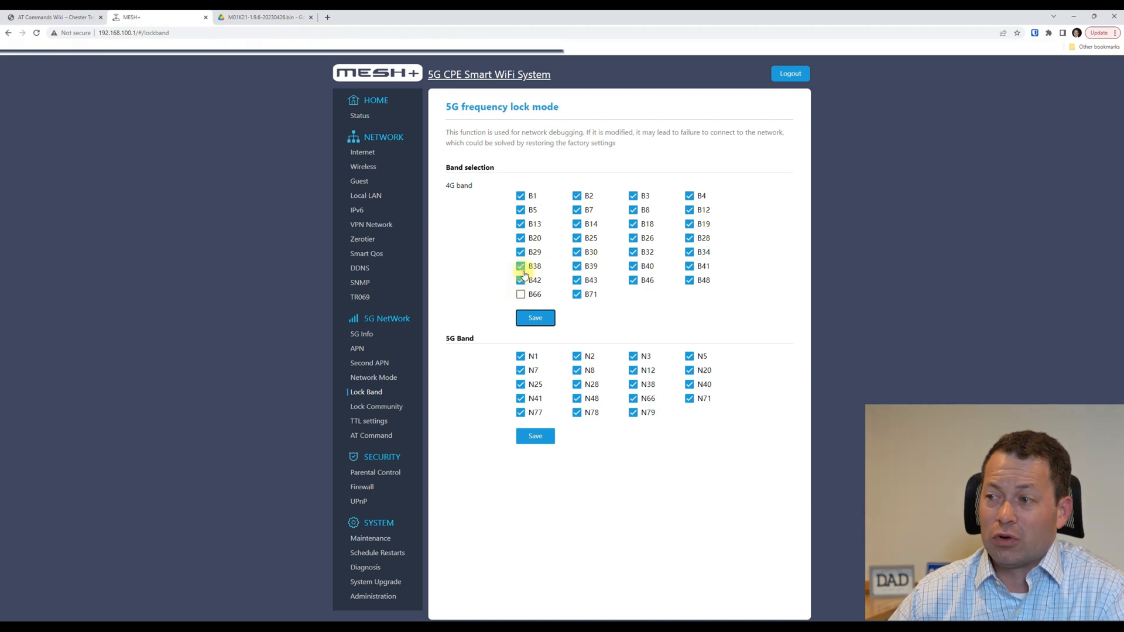
pyautogui.click(368, 437)
# Rerun AT+QCAINFO, confirming LTE band 2 with NR5G bands 71 and 41, then revisit the wiki.
pyautogui.click(540, 159)
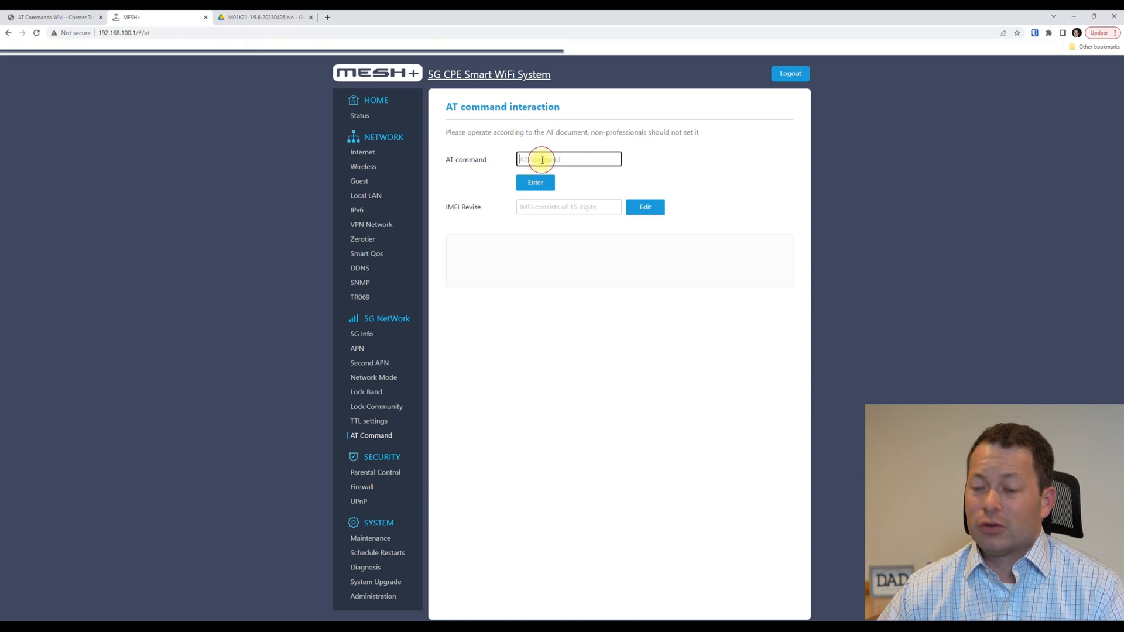
pyautogui.hotkey('ctrl', 'v')
pyautogui.click(534, 182)
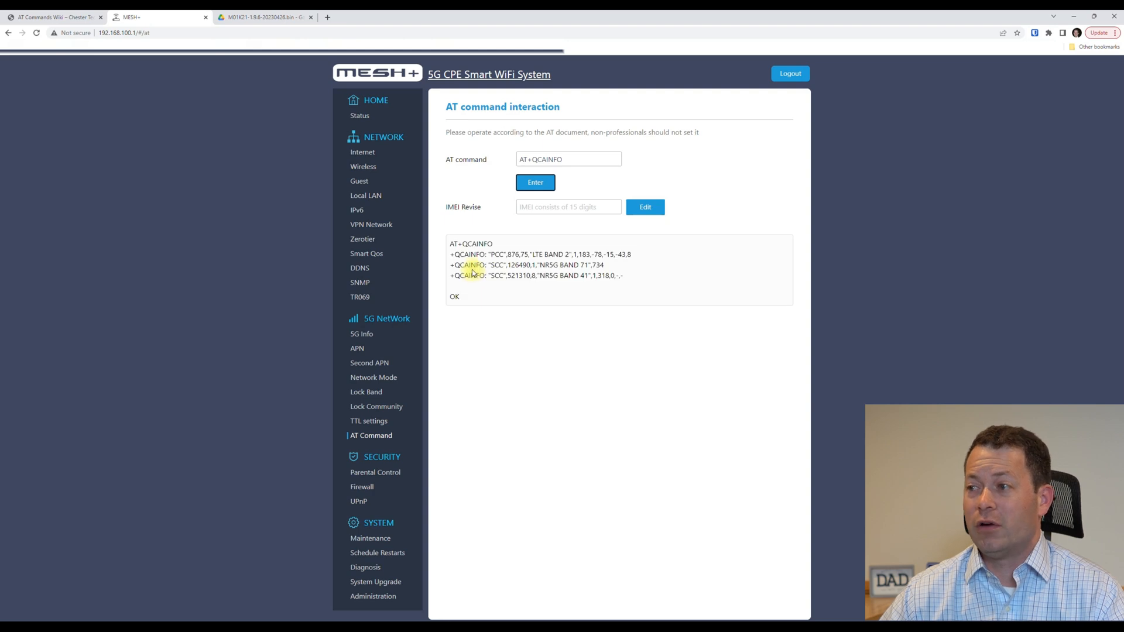
pyautogui.click(563, 254)
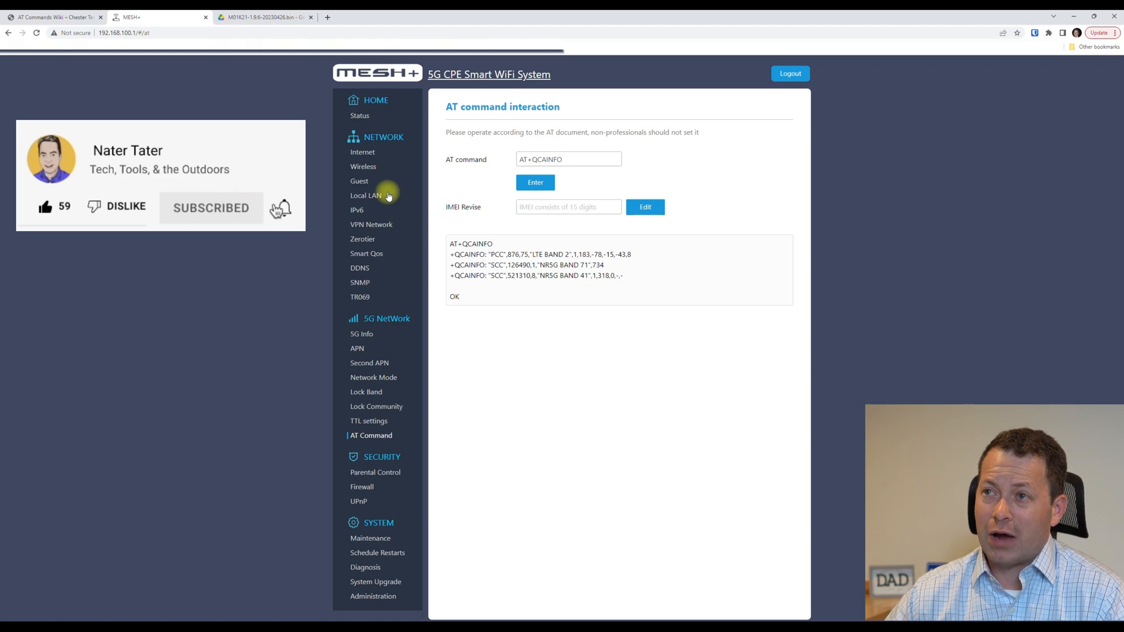
pyautogui.click(36, 18)
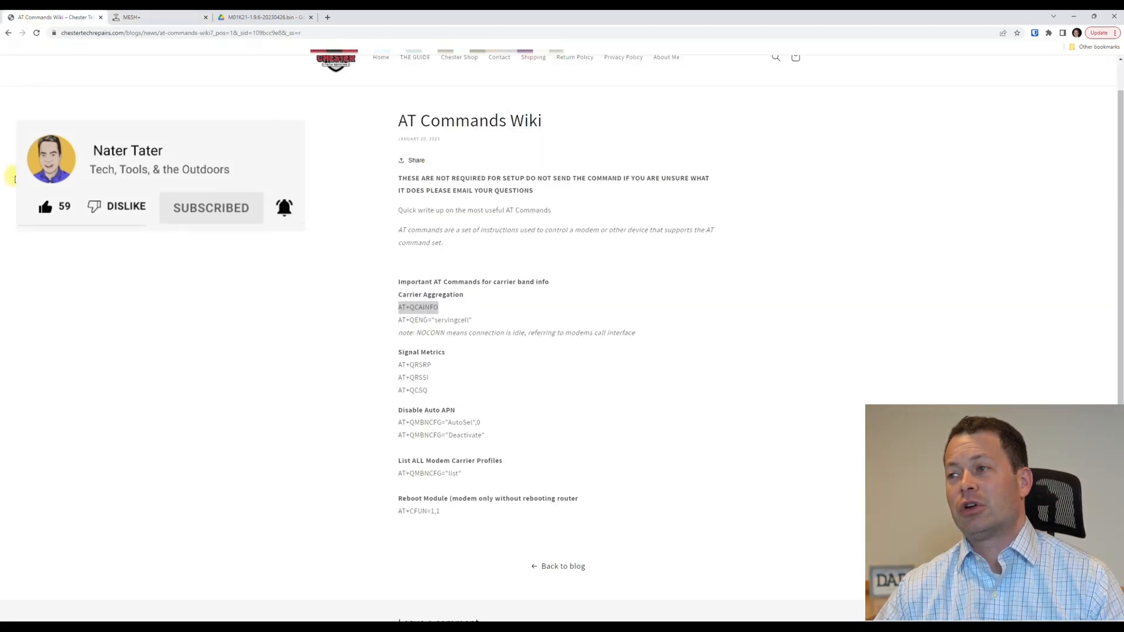
pyautogui.scroll(1, 263, 190)
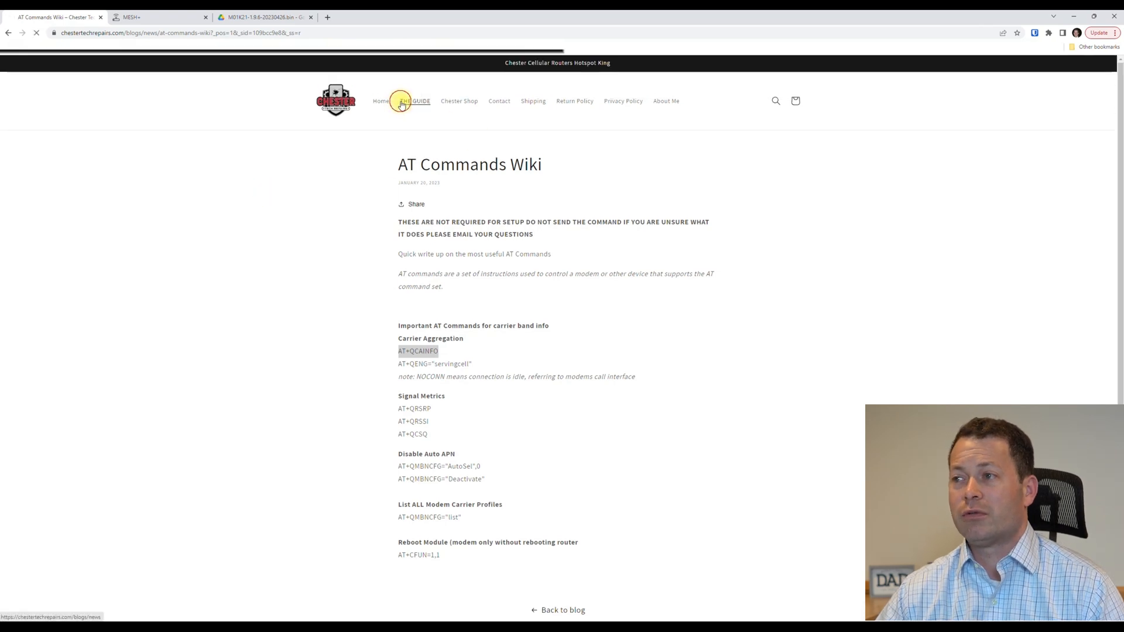
# Search the Cheetah Guide for 'dmz' and open the How to use DMZ (transparent NAT) article.
pyautogui.click(403, 100)
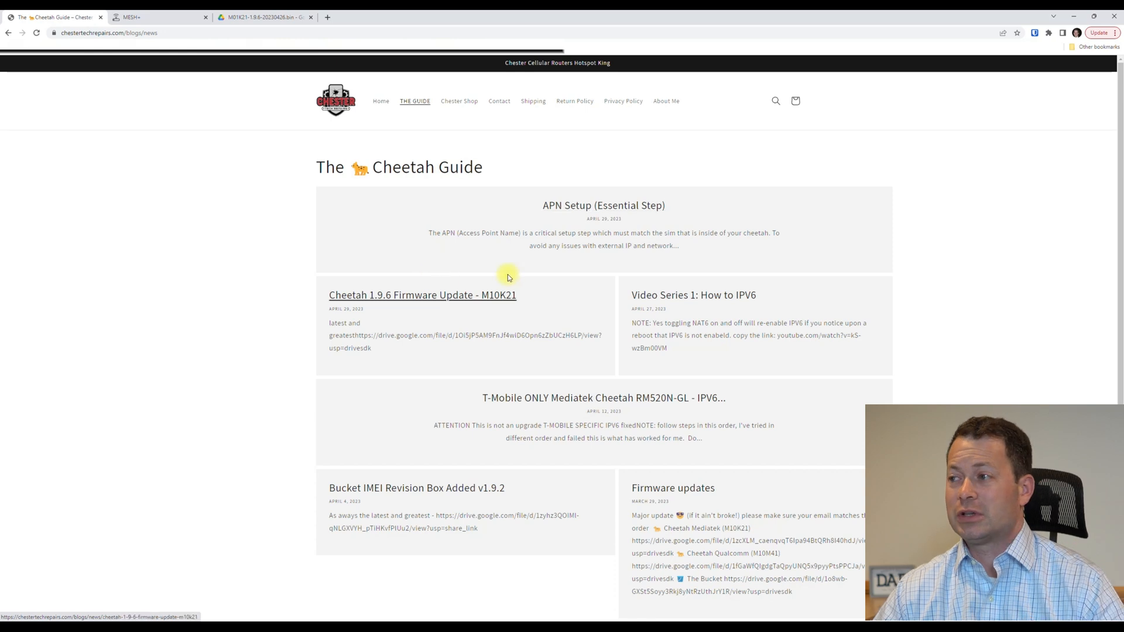
pyautogui.click(775, 103)
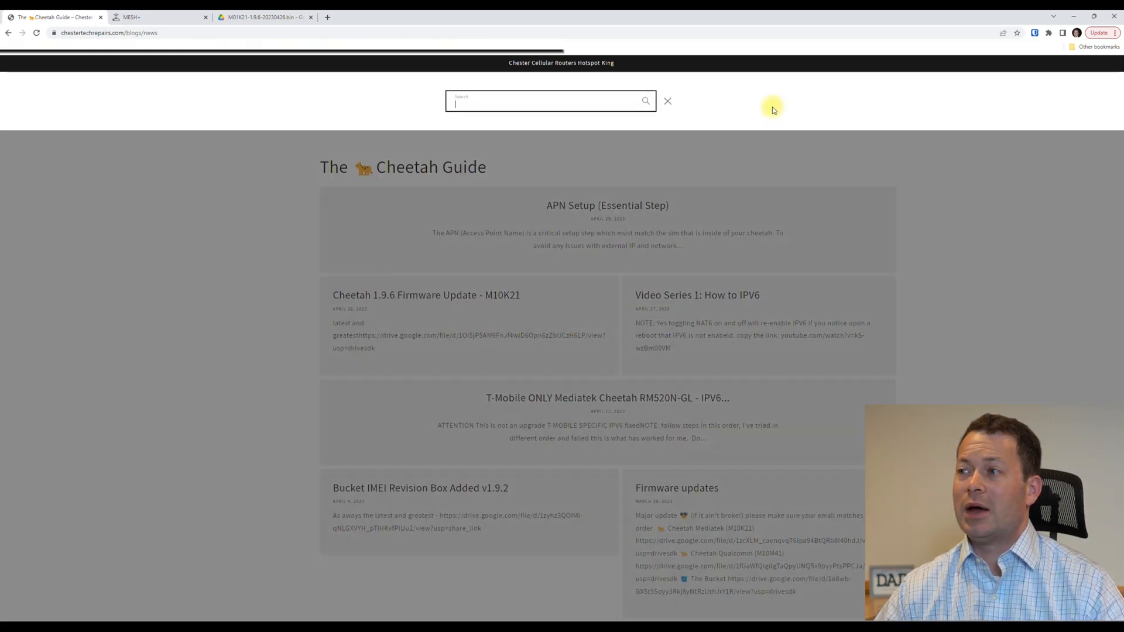
pyautogui.write('dmz')
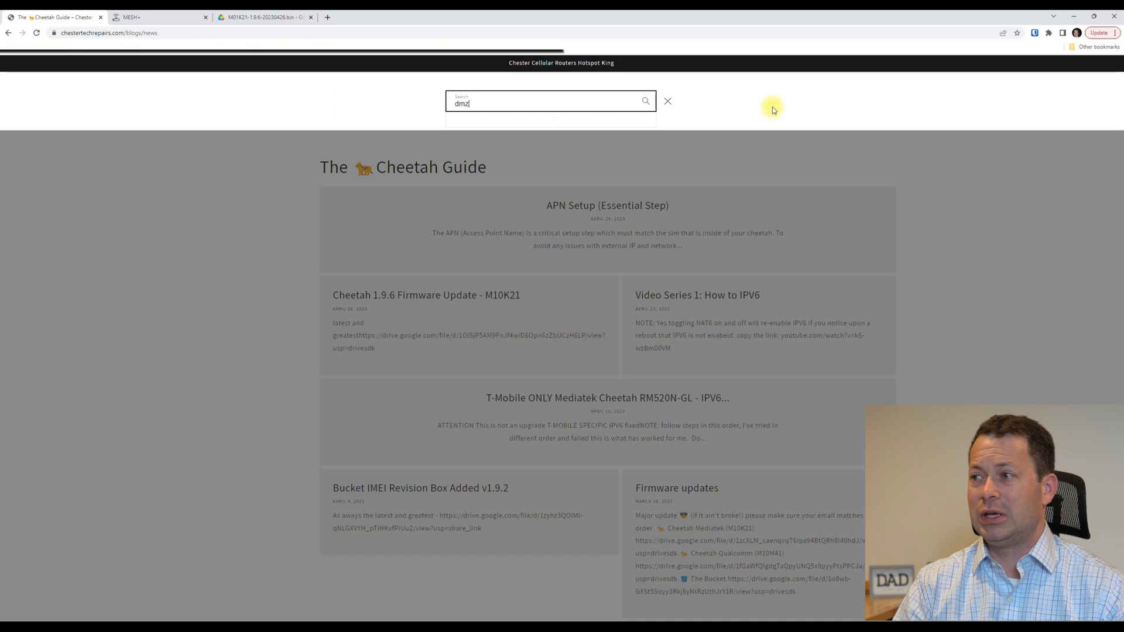
pyautogui.press('Return')
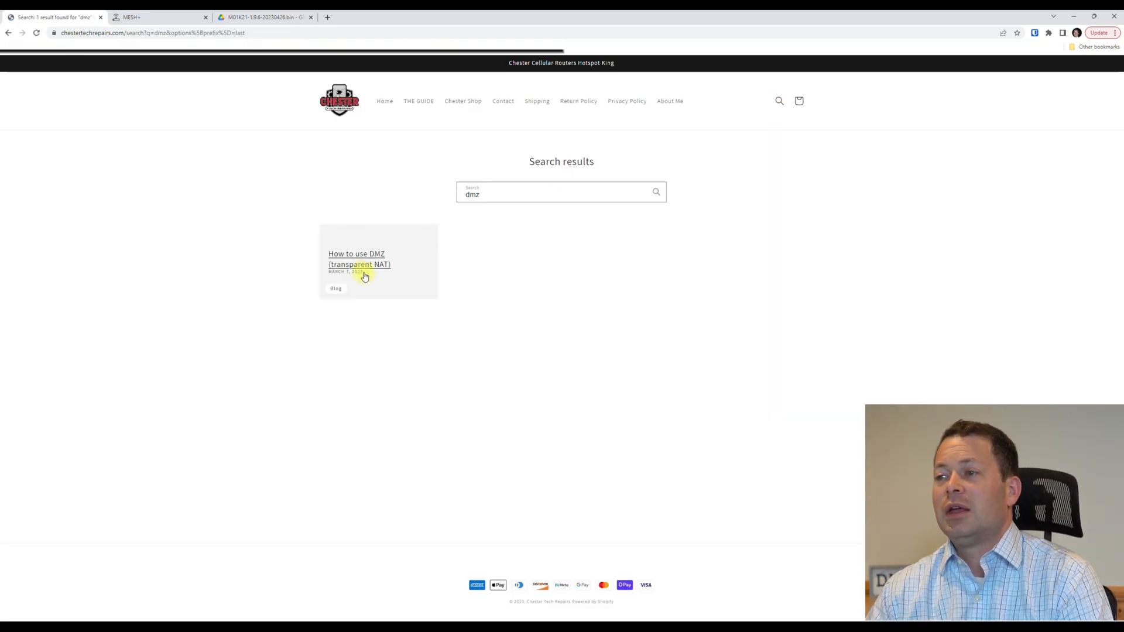
pyautogui.click(369, 259)
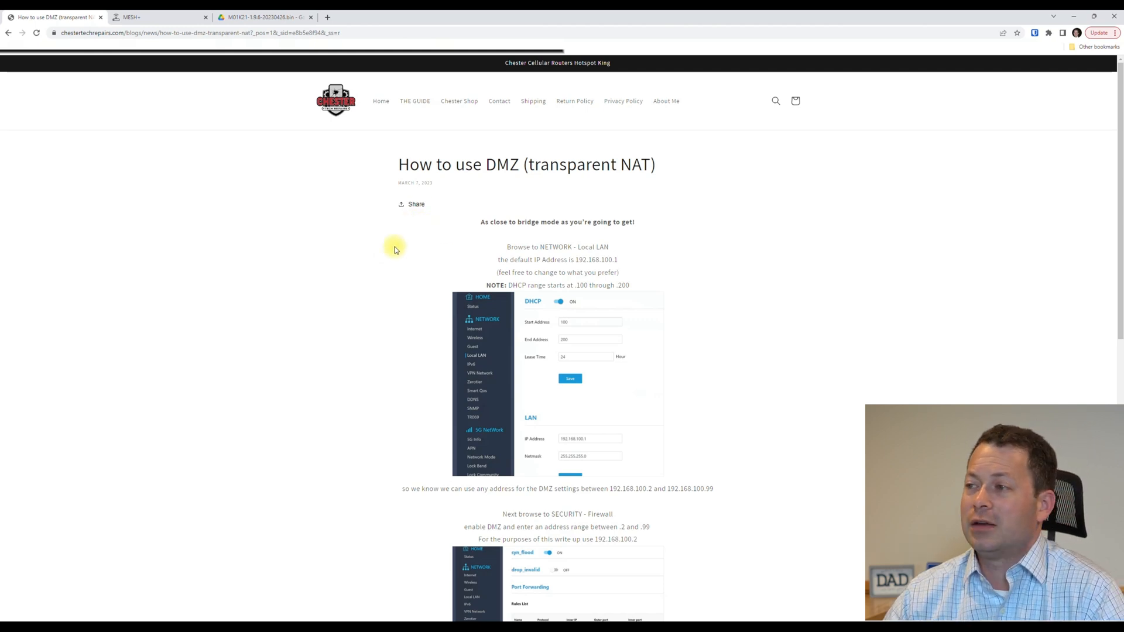
# Read the DMZ article's setup steps, noting the bridge mode wording and 192.168.100.2 address.
pyautogui.scroll(-2, 398, 256)
pyautogui.scroll(-2, 400, 258)
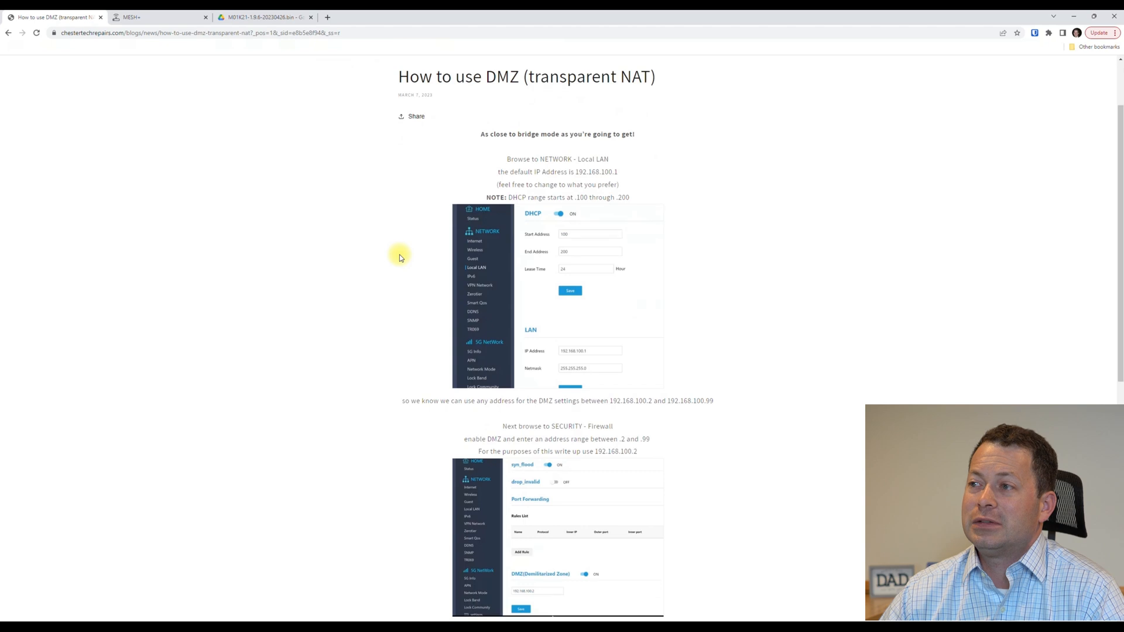
pyautogui.moveTo(514, 91); pyautogui.dragTo(578, 91)
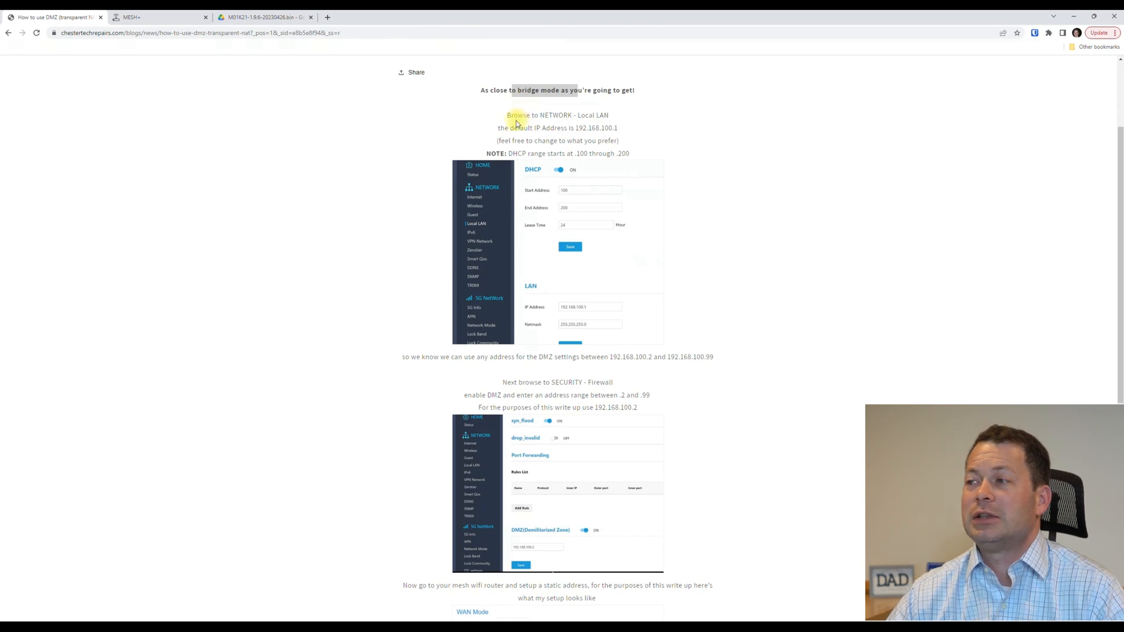
pyautogui.scroll(-2, 712, 238)
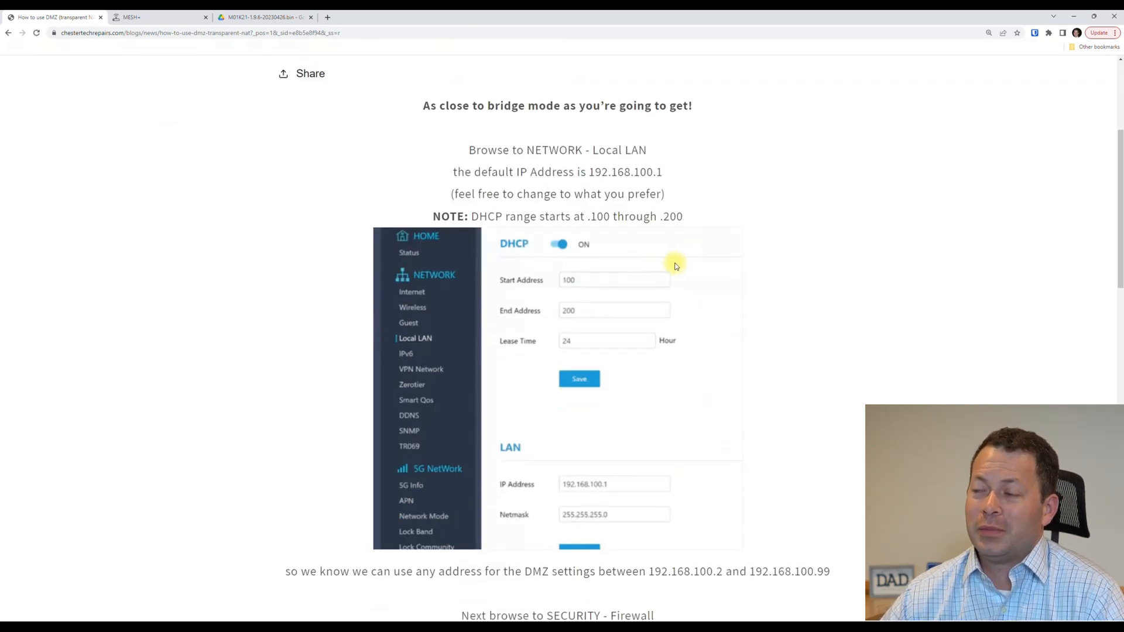
pyautogui.scroll(-1, 675, 266)
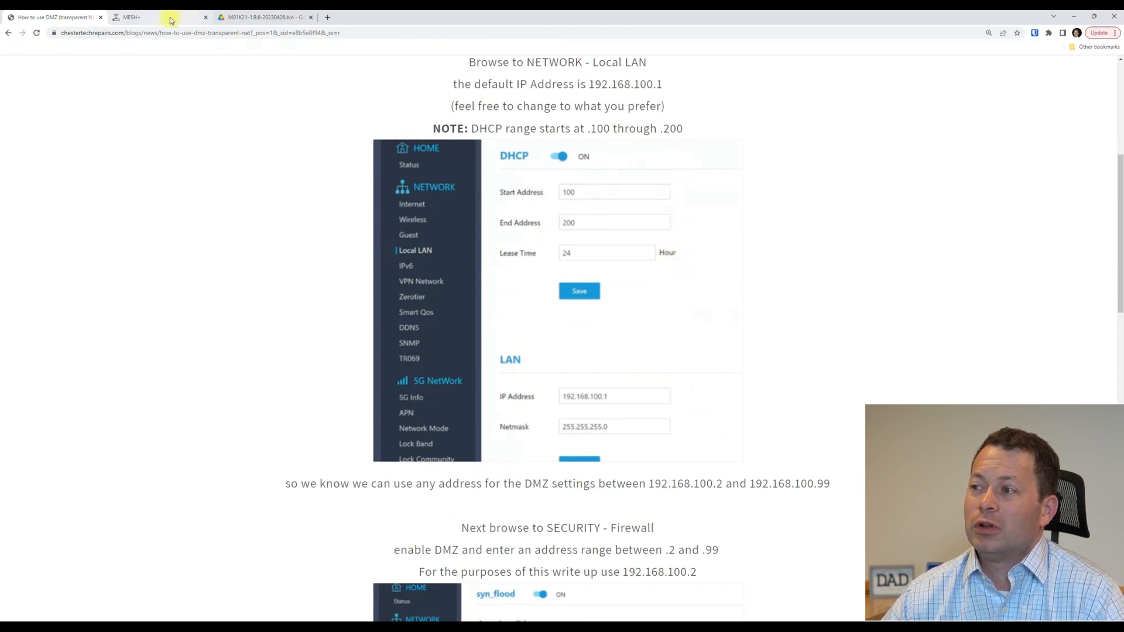
pyautogui.scroll(-1, 566, 289)
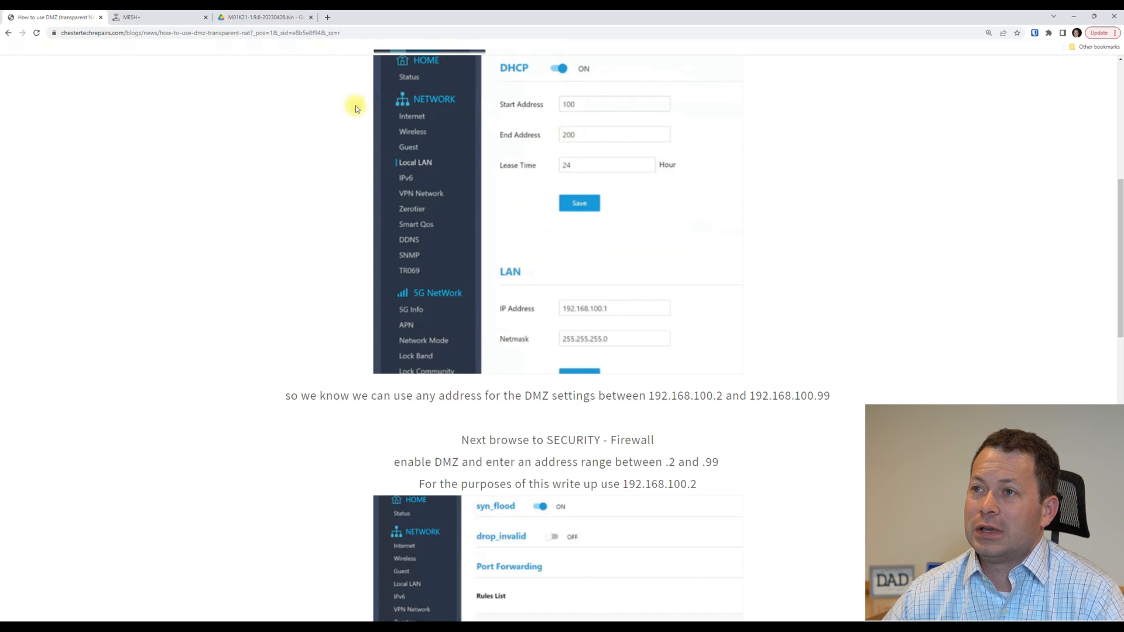
# Go to the router admin's Firewall settings by way of the Local LAN settings.
pyautogui.click(157, 22)
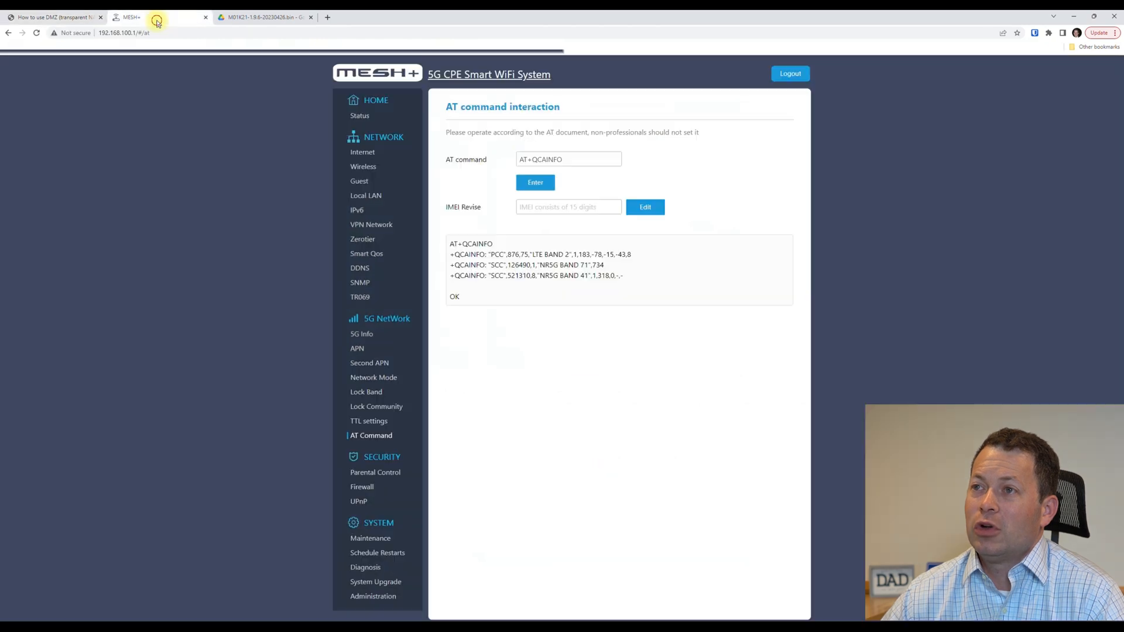
pyautogui.click(361, 200)
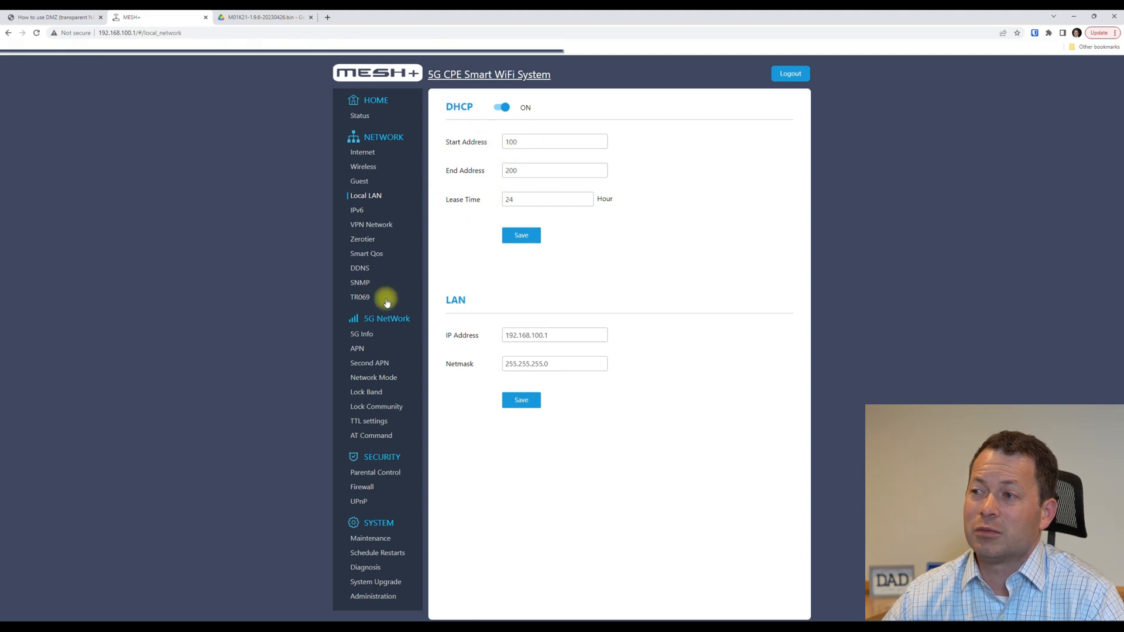
pyautogui.click(367, 488)
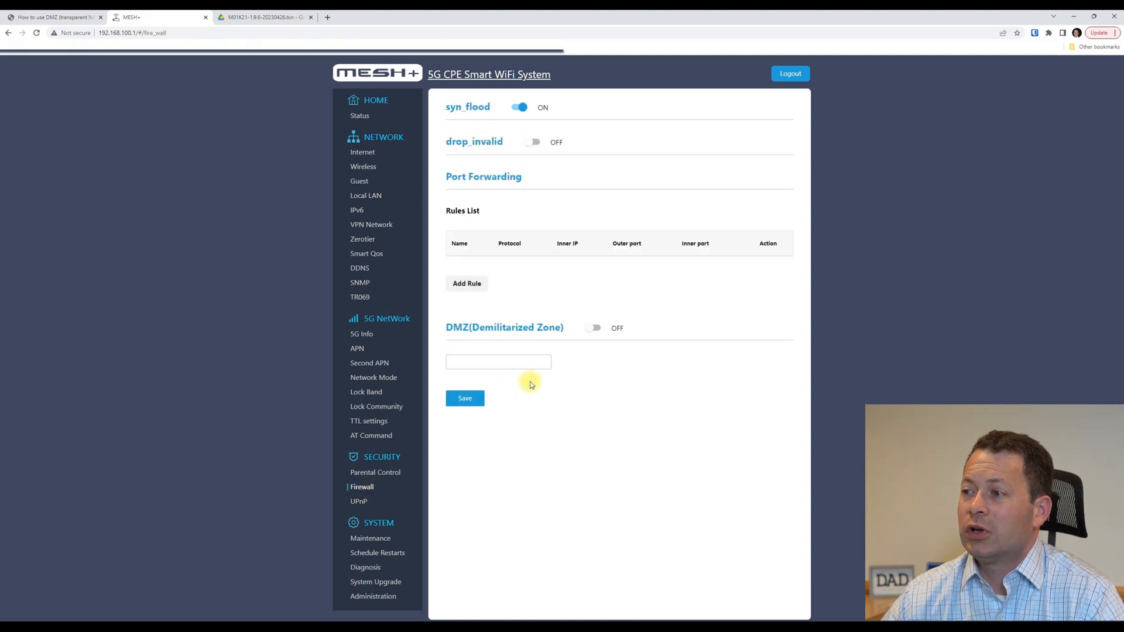
# Switch DMZ (Demilitarized Zone) on, select its address field, and return to the DMZ article.
pyautogui.moveTo(447, 327); pyautogui.dragTo(472, 327)
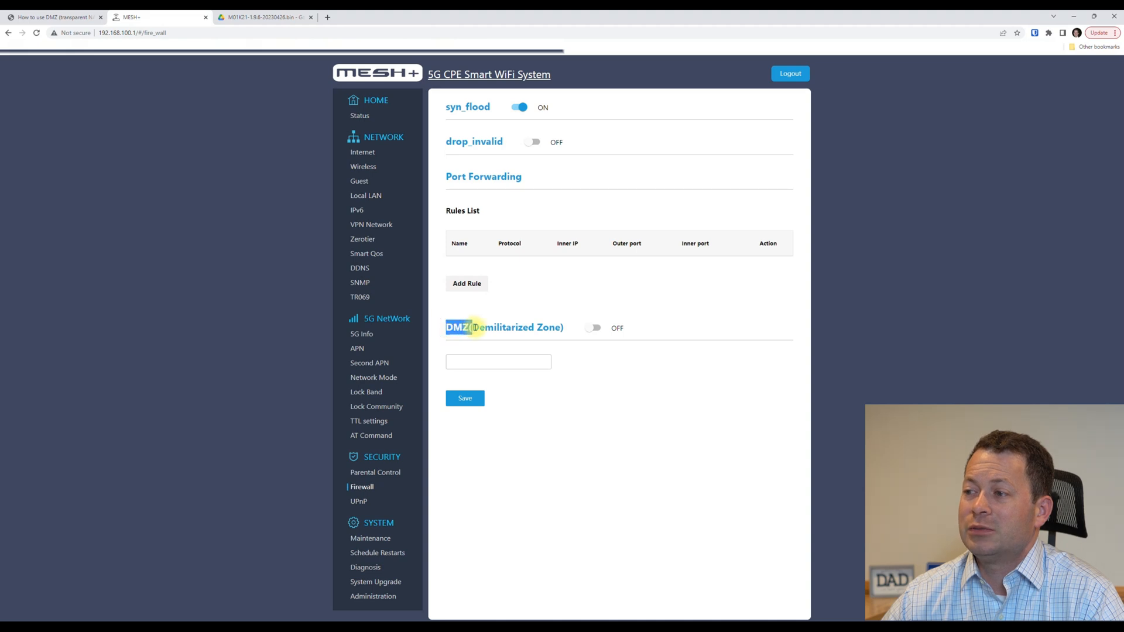
pyautogui.click(483, 328)
pyautogui.moveTo(474, 327); pyautogui.dragTo(560, 328)
pyautogui.click(593, 327)
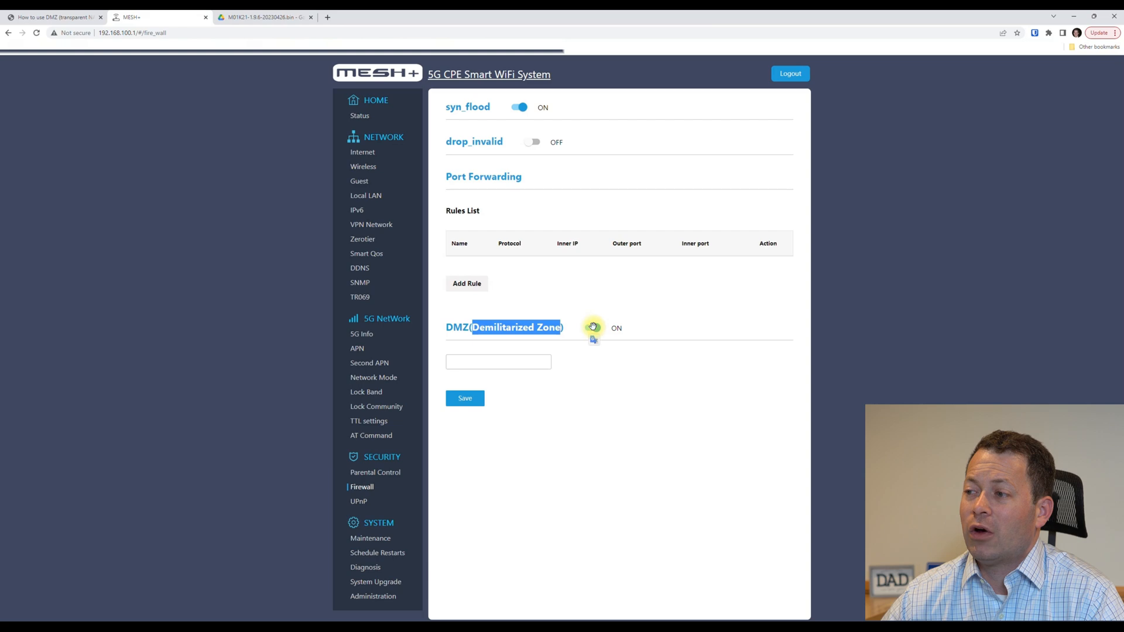
pyautogui.click(497, 361)
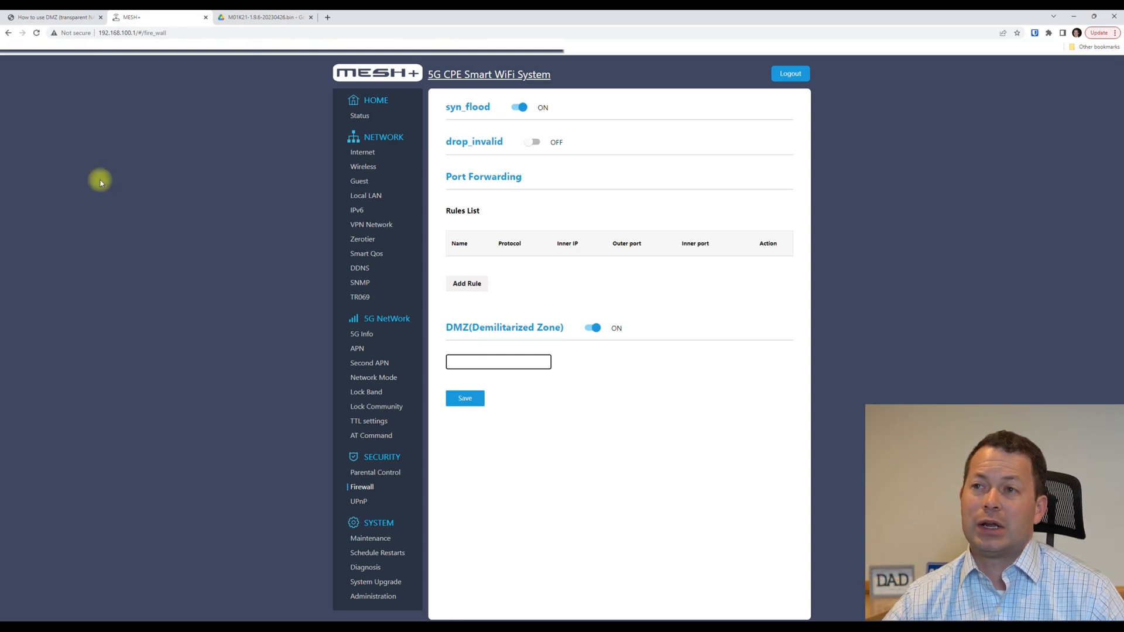
pyautogui.click(68, 16)
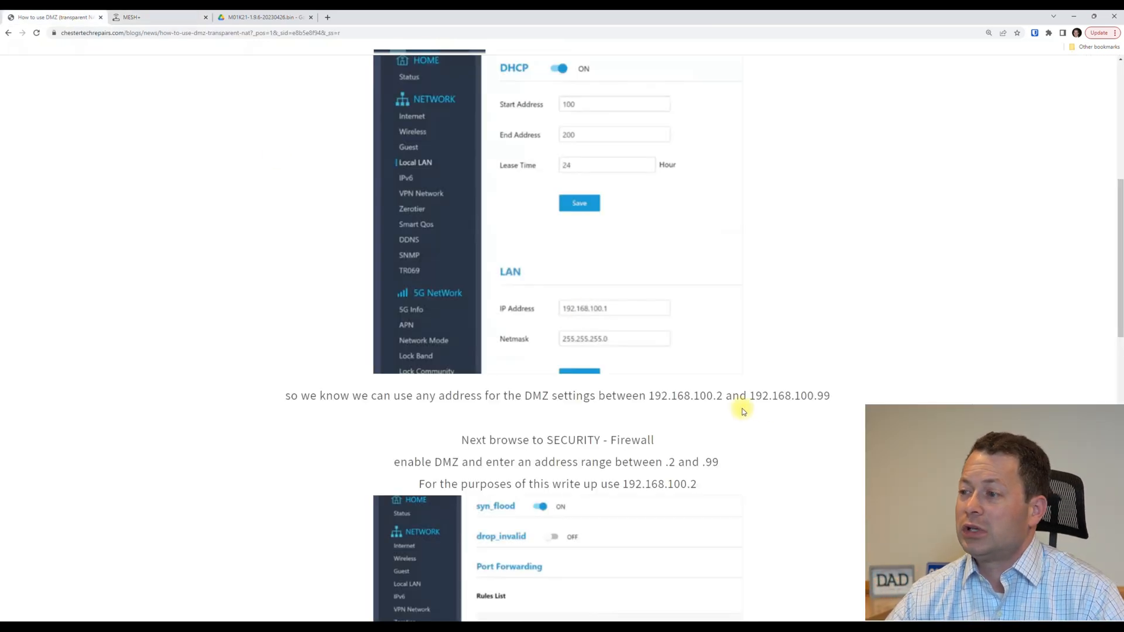
pyautogui.scroll(-5, 769, 392)
pyautogui.scroll(-5, 769, 392)
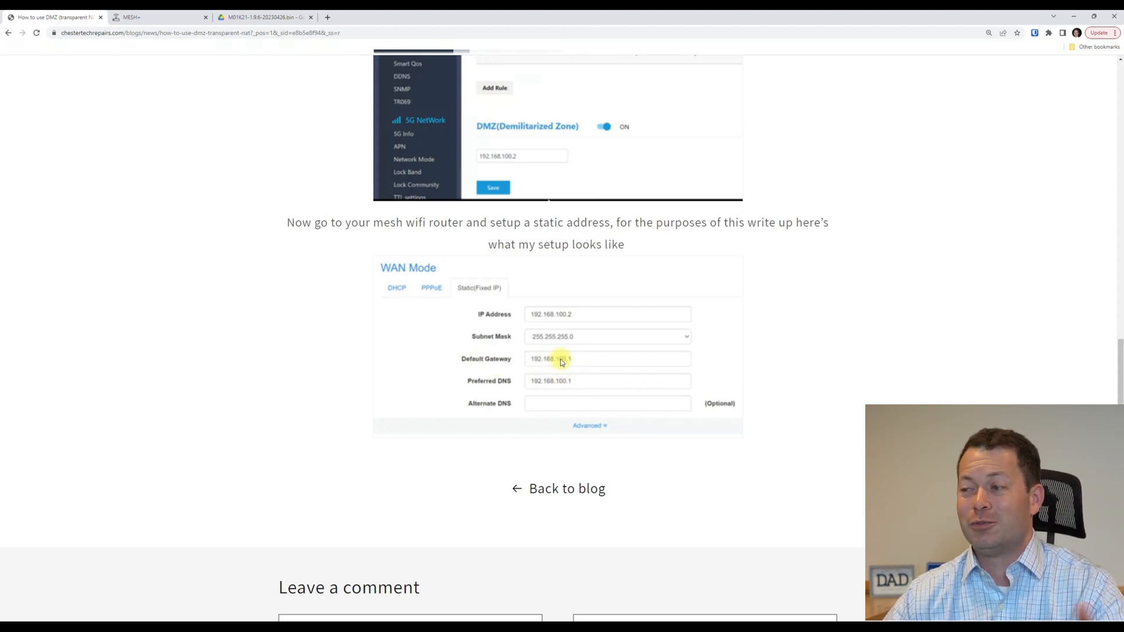
pyautogui.click(171, 13)
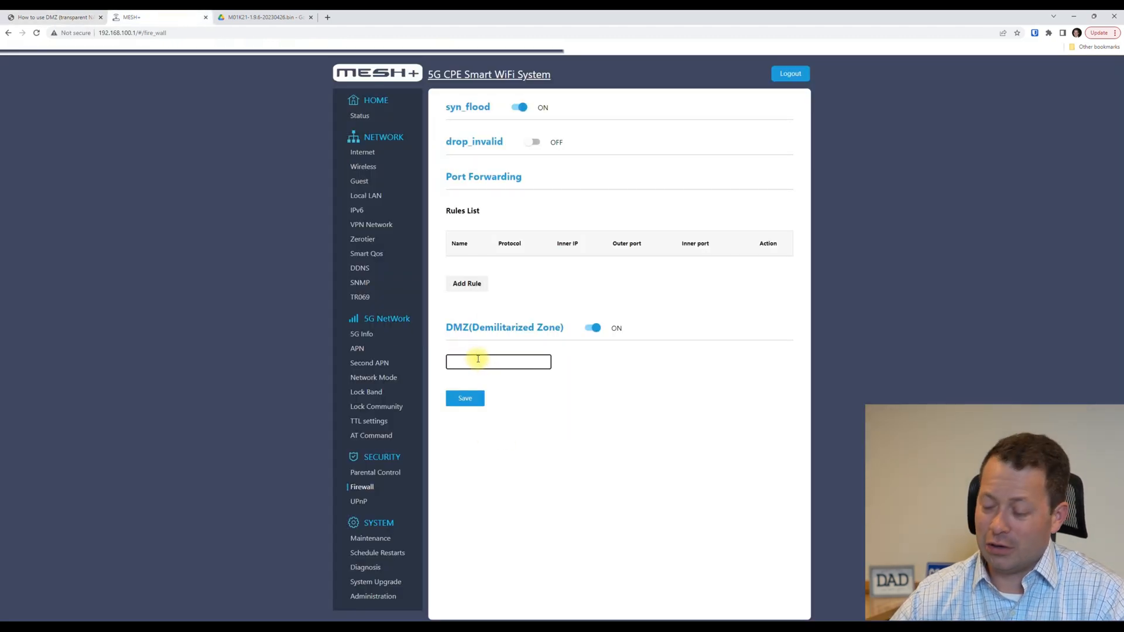
# Enter DMZ host address 192.168.100.2 and turn the DMZ switch off.
pyautogui.write('192.16')
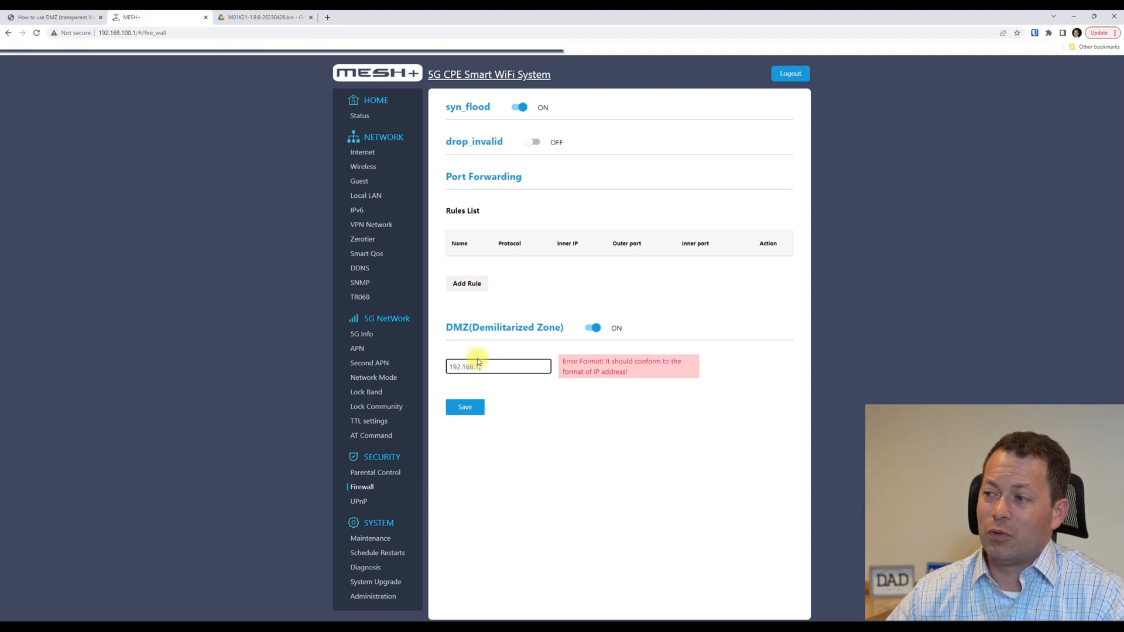
pyautogui.write('8.100.2')
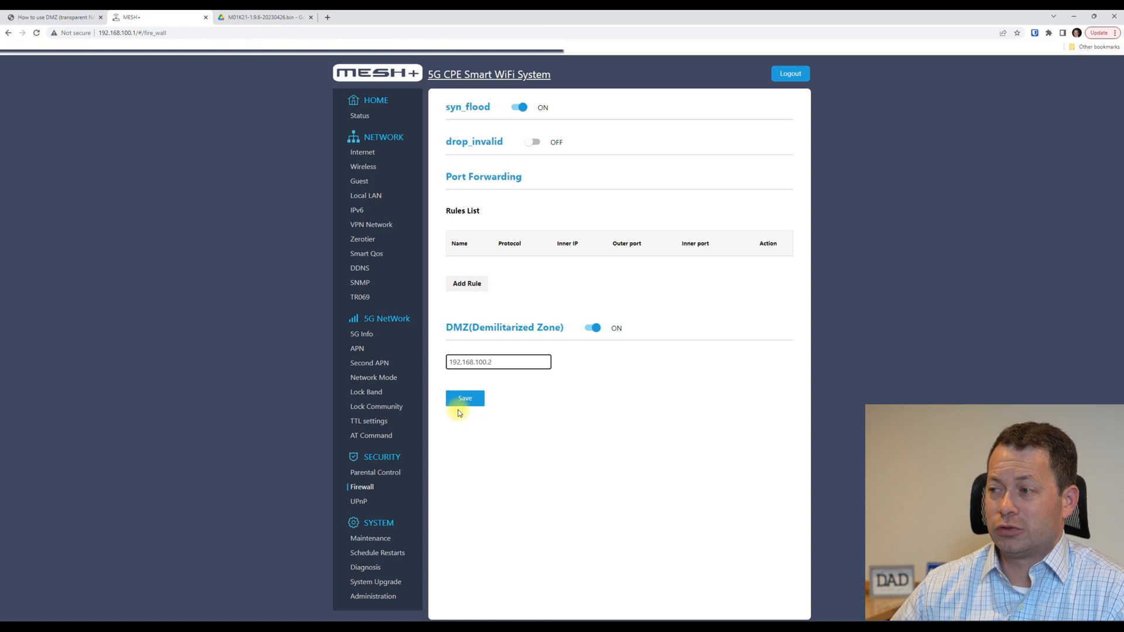
pyautogui.click(591, 327)
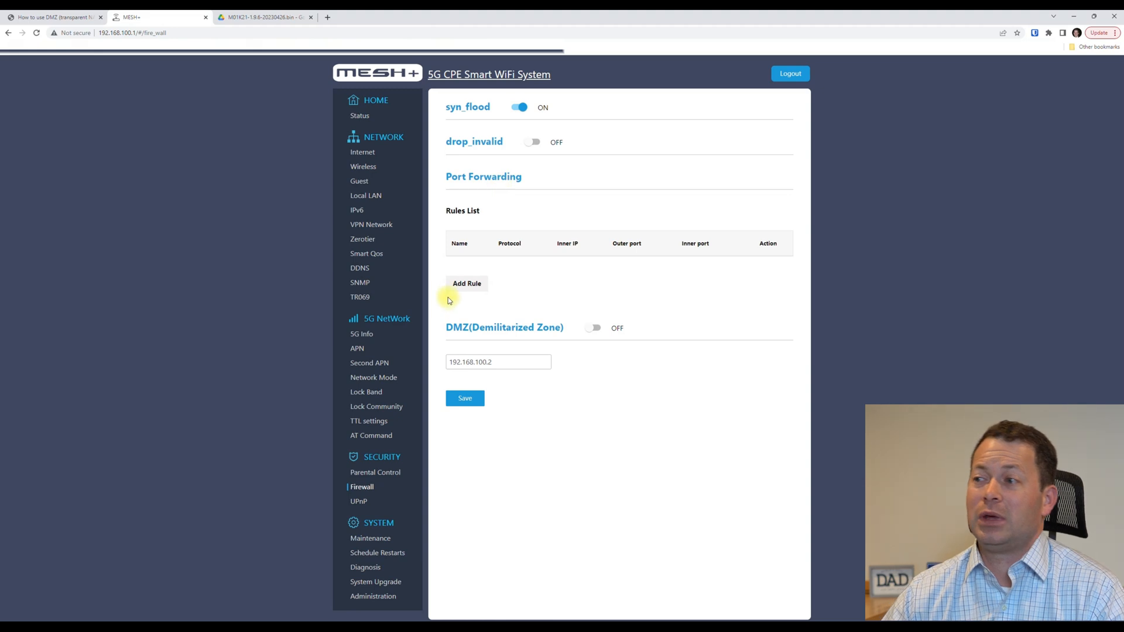
# Draft a port-forwarding rule named 'dgdfg' with TCP protocol, checking its outer port and inner host fields.
pyautogui.click(466, 283)
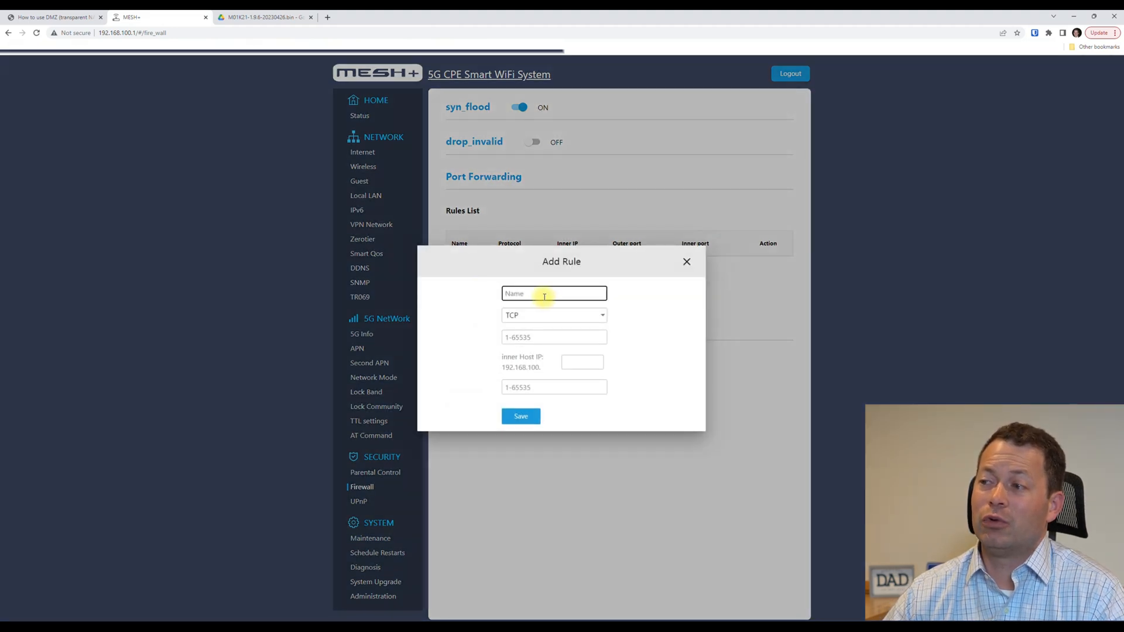
pyautogui.write('dgdfg')
pyautogui.click(528, 316)
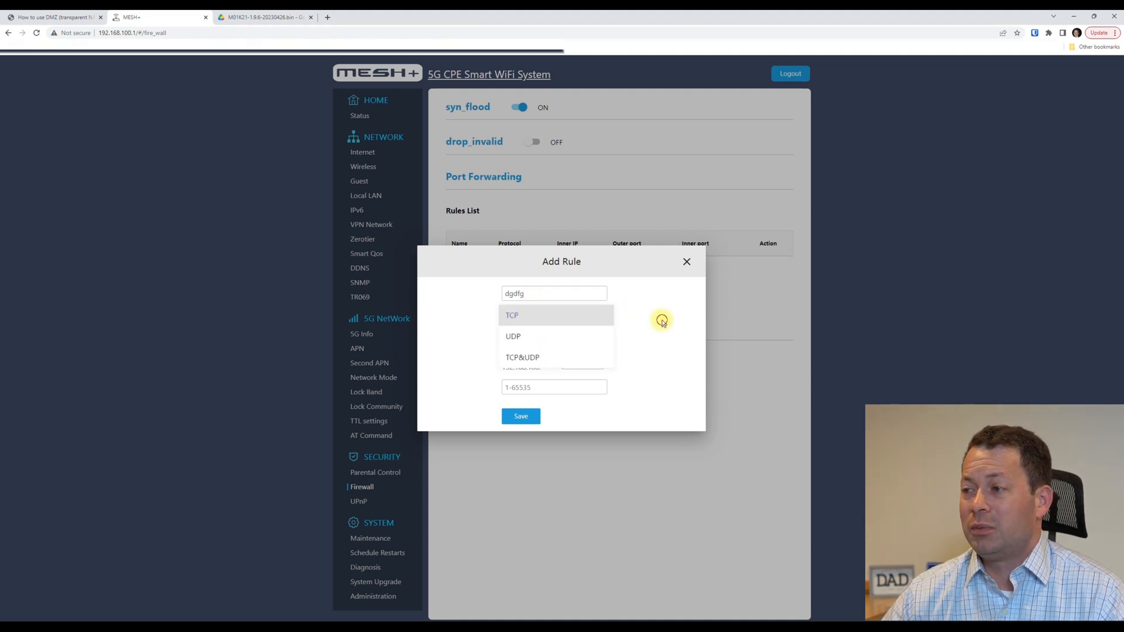
pyautogui.click(662, 321)
pyautogui.click(539, 336)
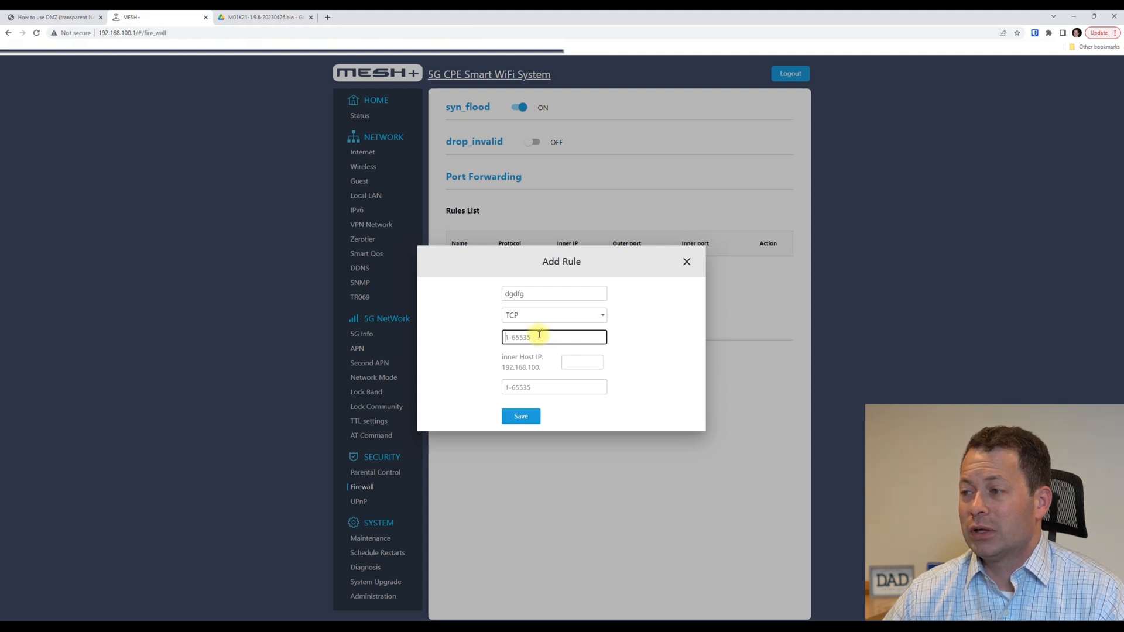
pyautogui.click(572, 361)
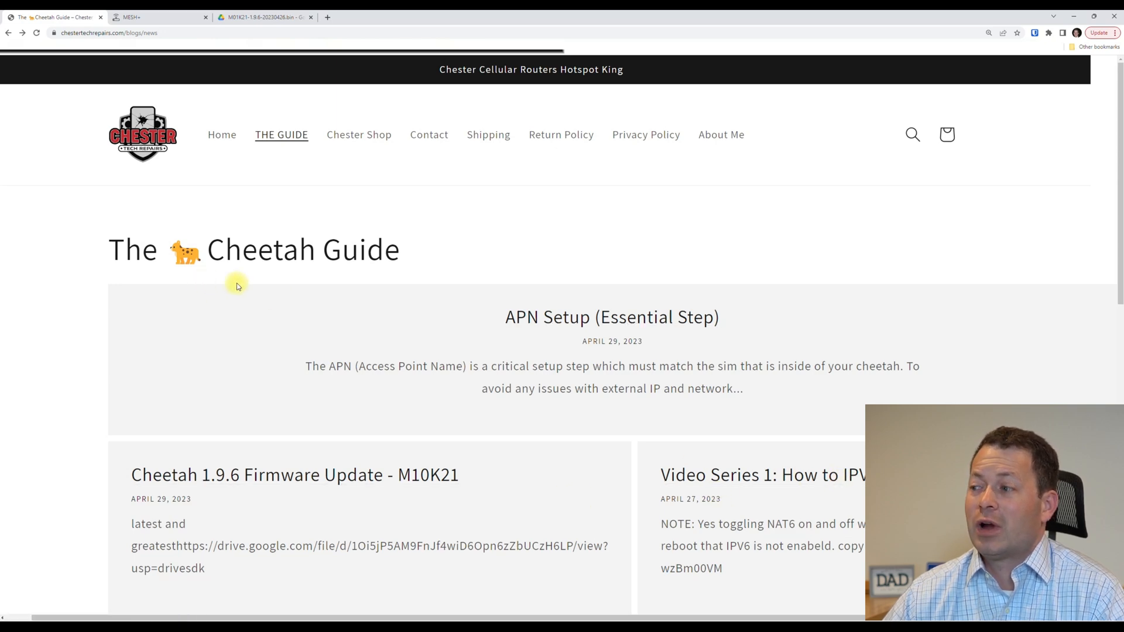
# Replace the 'dmz' site search with 'ipv6' and run it.
pyautogui.click(905, 139)
pyautogui.write('dmz')
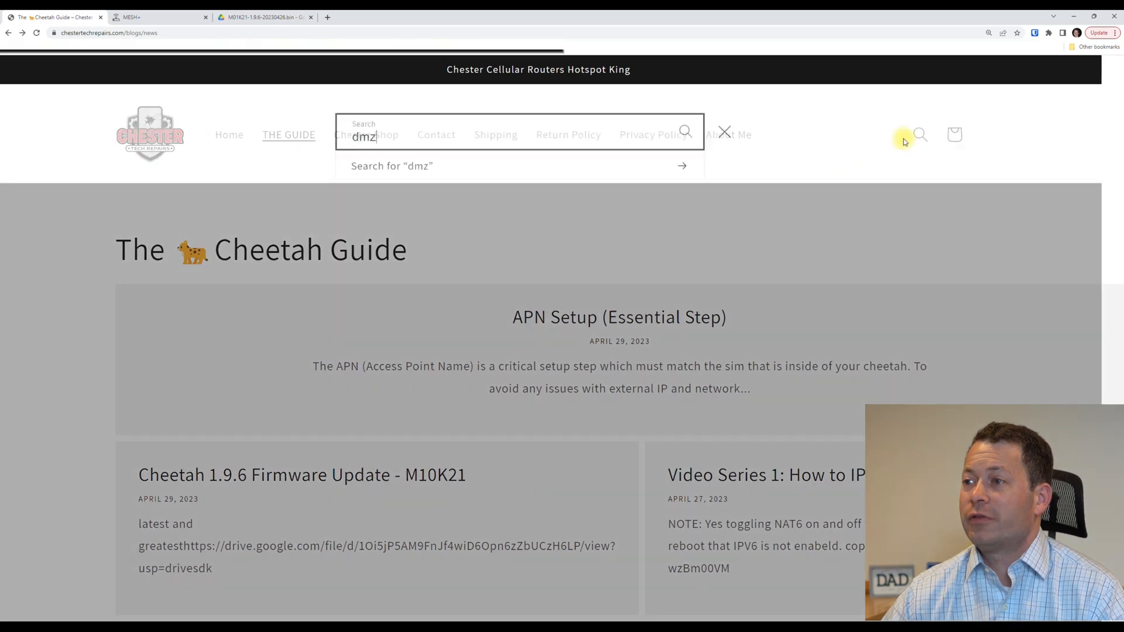
pyautogui.press('BackSpace')
pyautogui.press('BackSpace')
pyautogui.press('BackSpace')
pyautogui.write('ipv6')
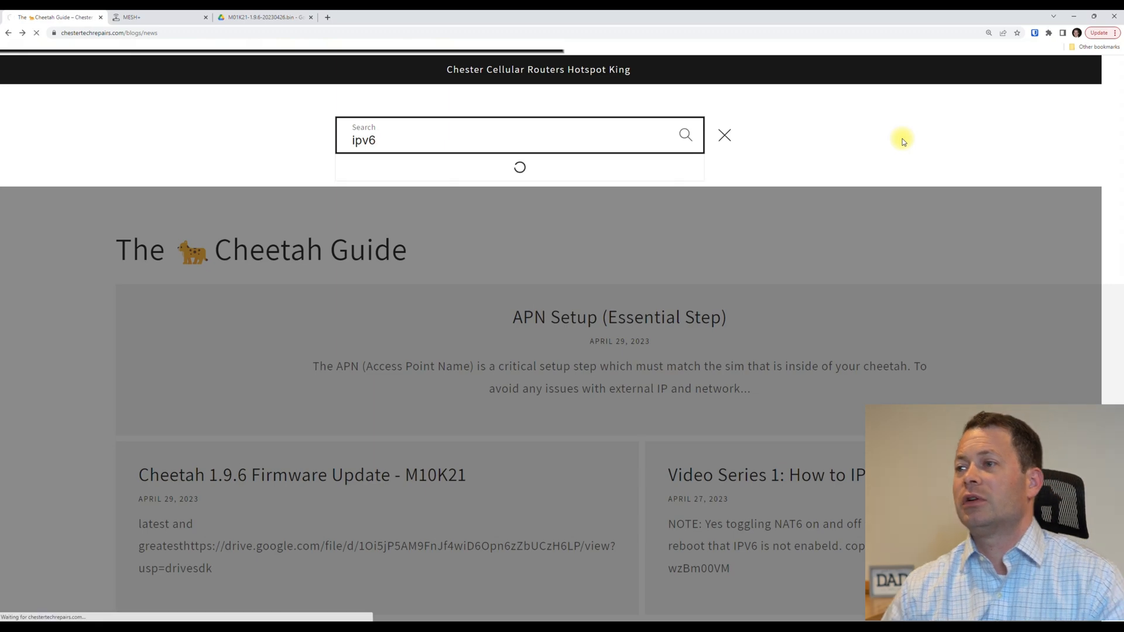
pyautogui.press('Return')
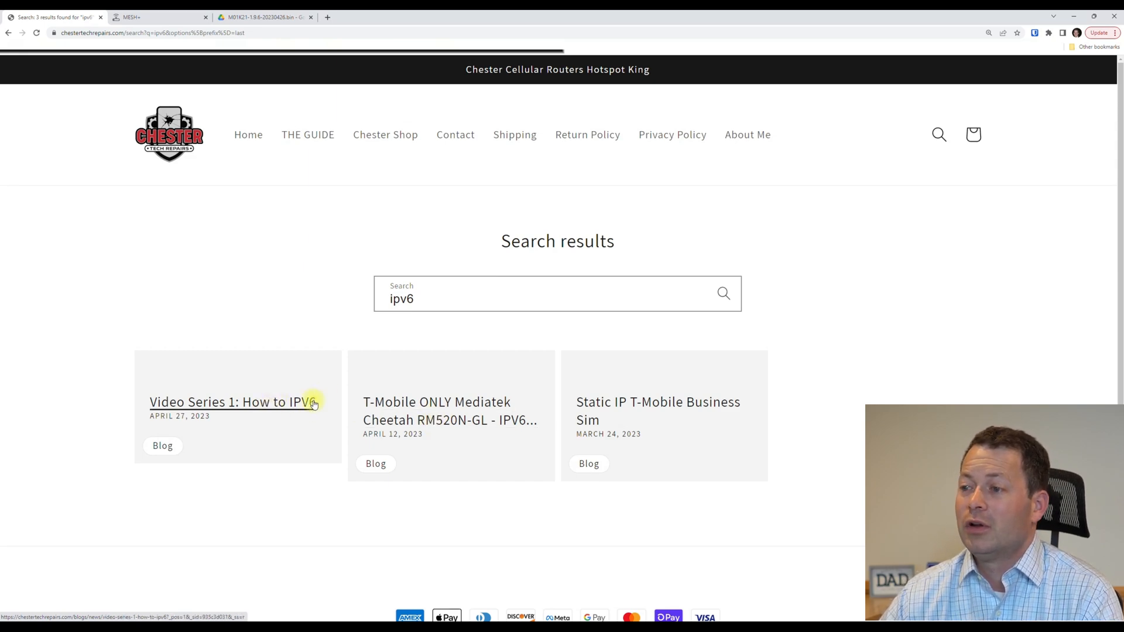
# Open the T-Mobile ONLY Mediatek Cheetah IPv6 fix post and mark its Maintenance - Restore System step.
pyautogui.click(435, 408)
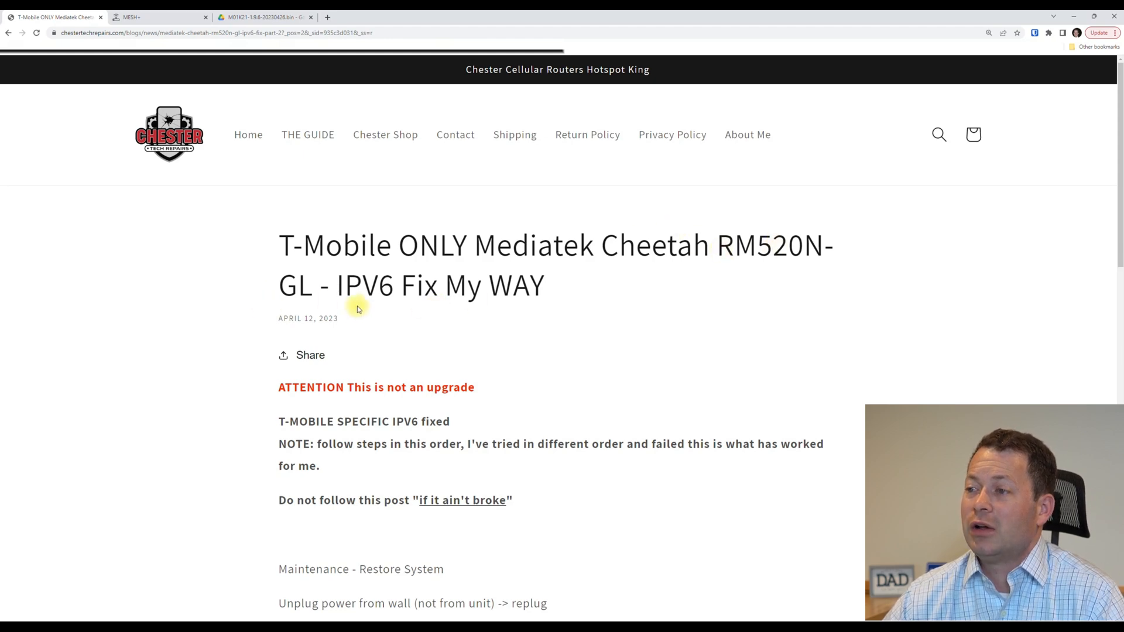
pyautogui.scroll(-5, 358, 305)
pyautogui.scroll(-1, 357, 305)
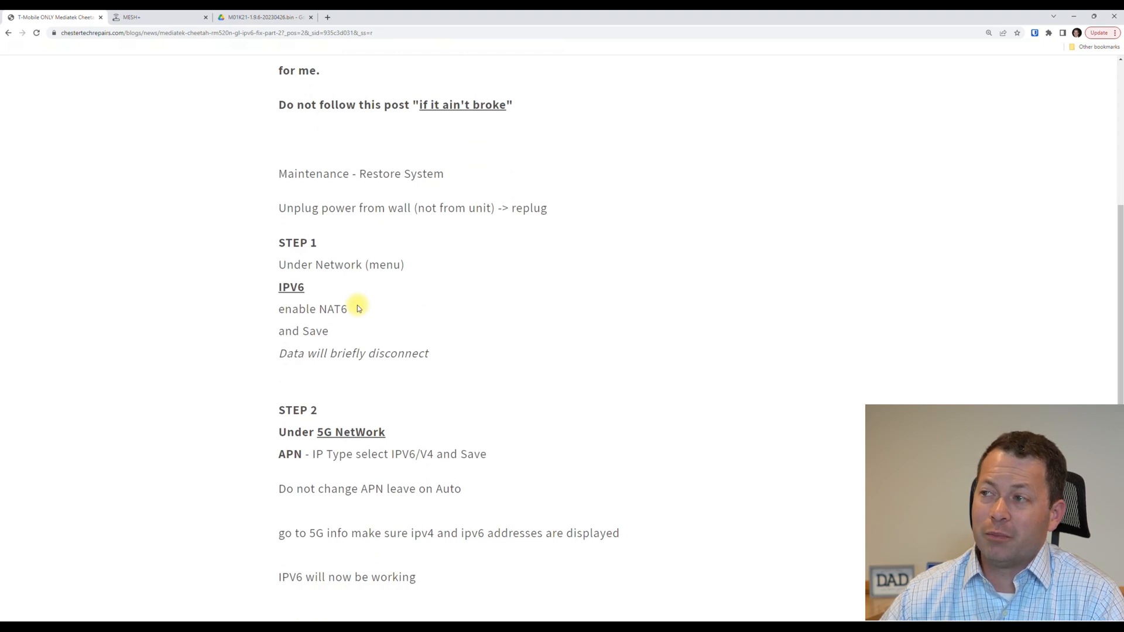
pyautogui.scroll(2, 358, 307)
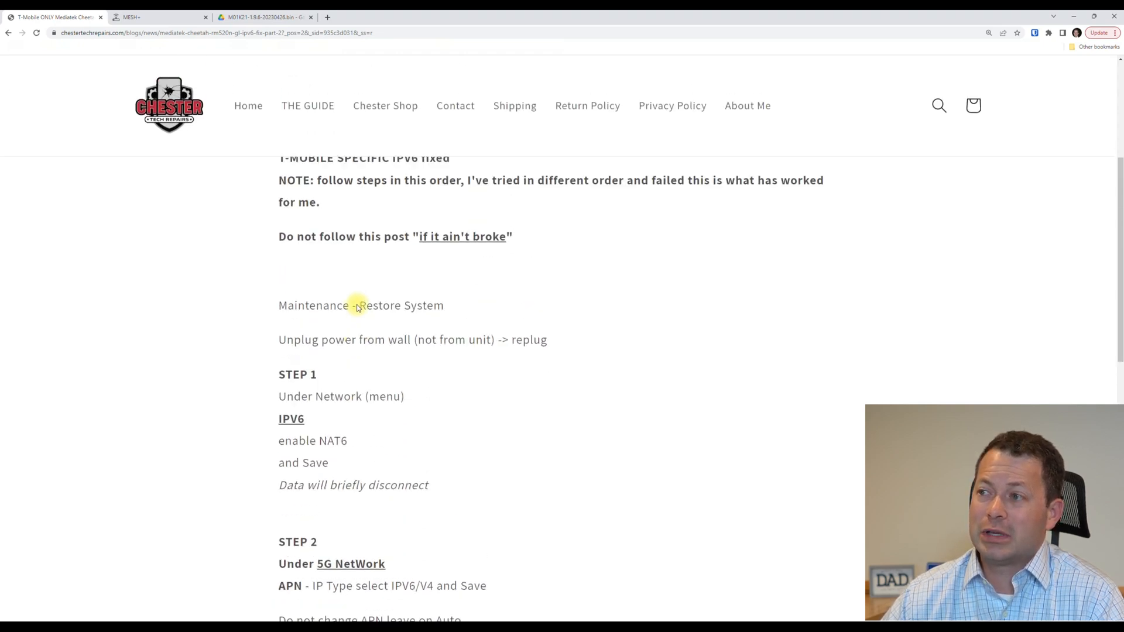
pyautogui.scroll(-2, 358, 305)
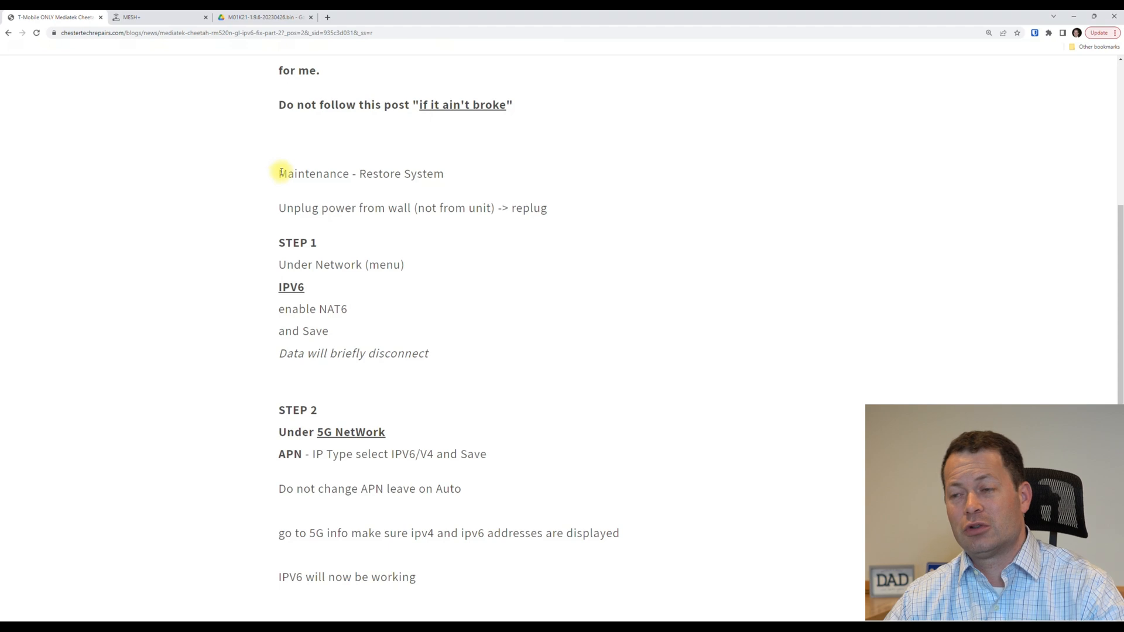
pyautogui.moveTo(280, 172); pyautogui.dragTo(464, 170)
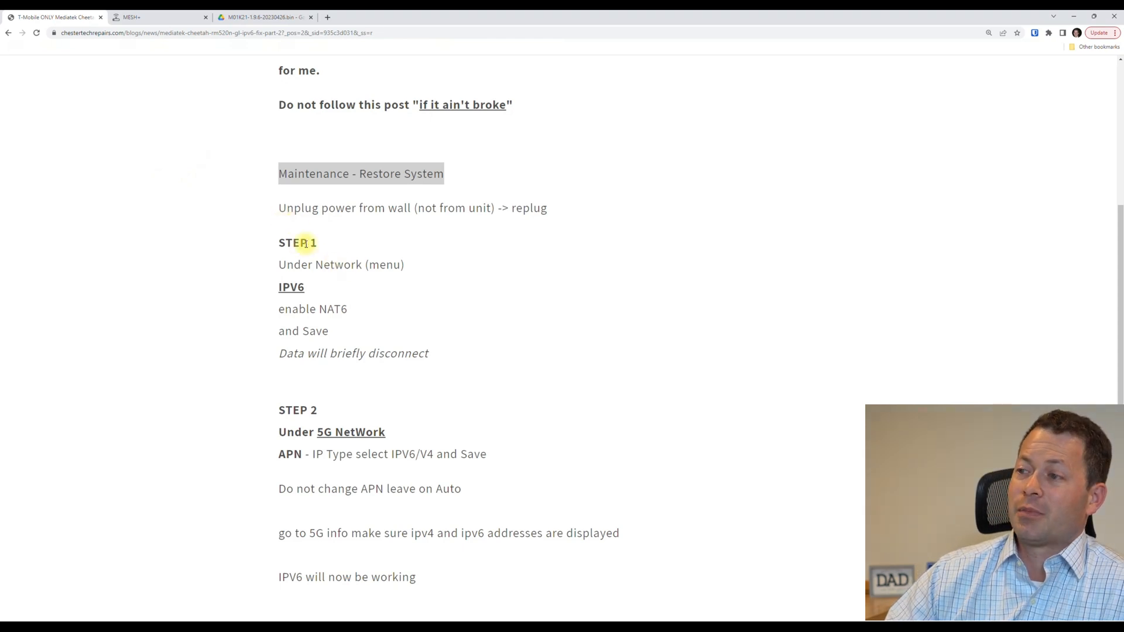
# View the router's Maintenance page with its restore setting option, then return to the IPv6 fix article.
pyautogui.click(179, 22)
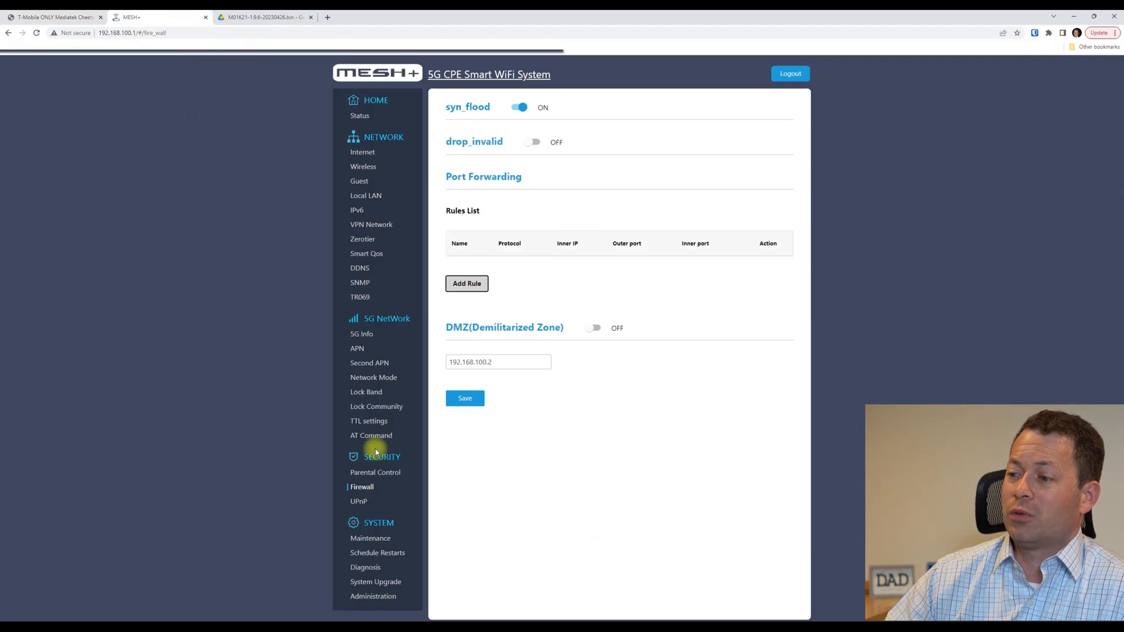
pyautogui.click(372, 537)
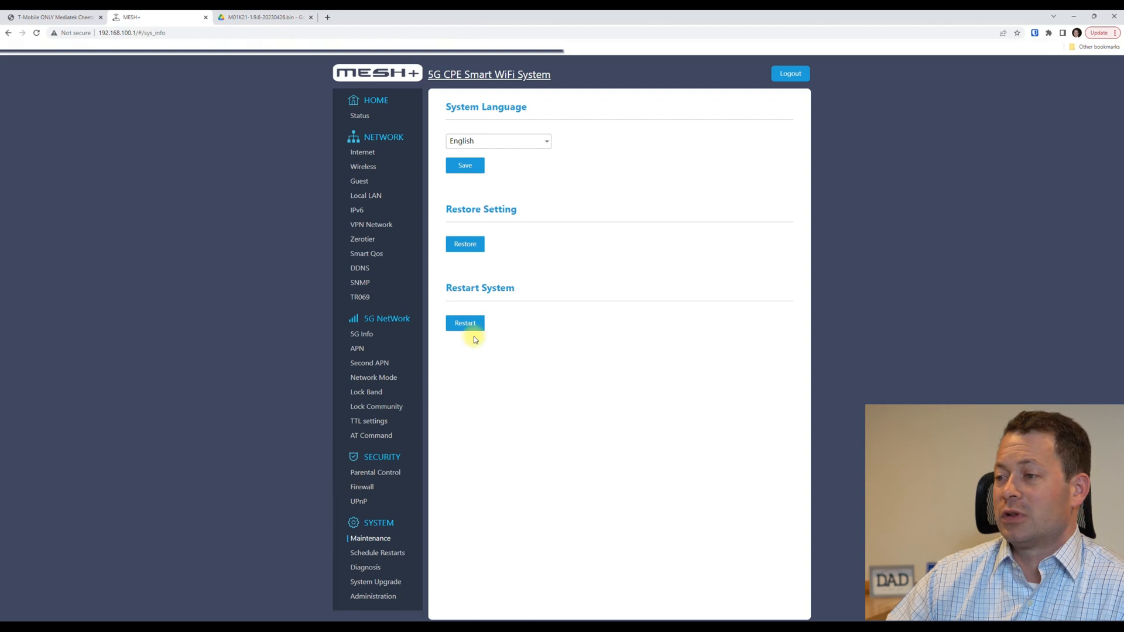
pyautogui.click(41, 17)
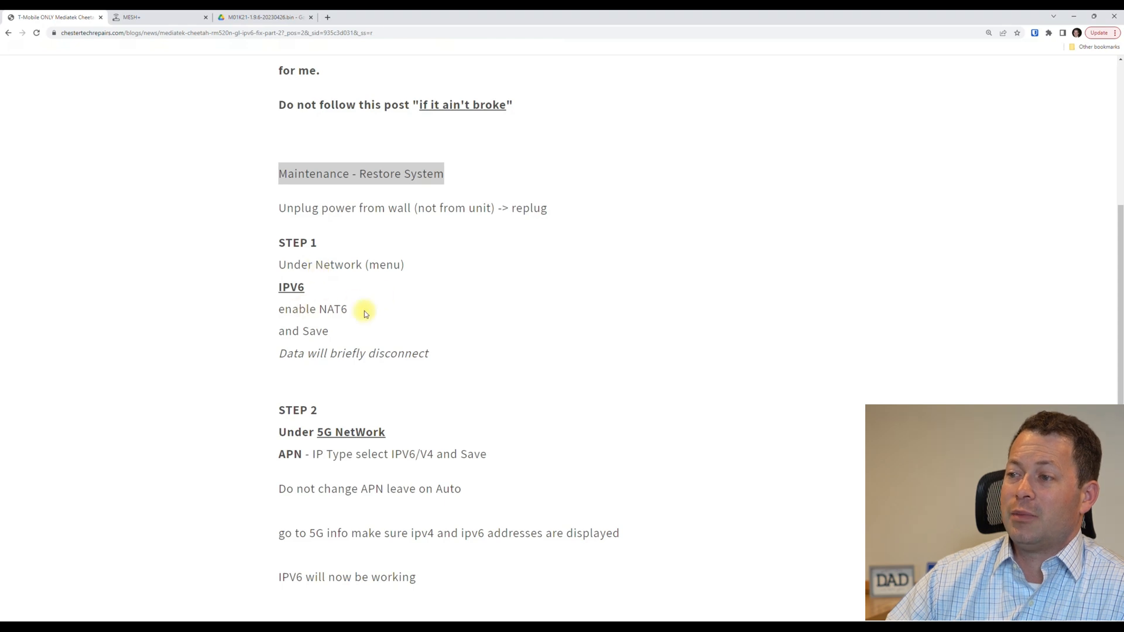
# Check the router's IPv6 page, keeping DHCPv6 working mode with NAT6 on, then go back to the article.
pyautogui.click(164, 17)
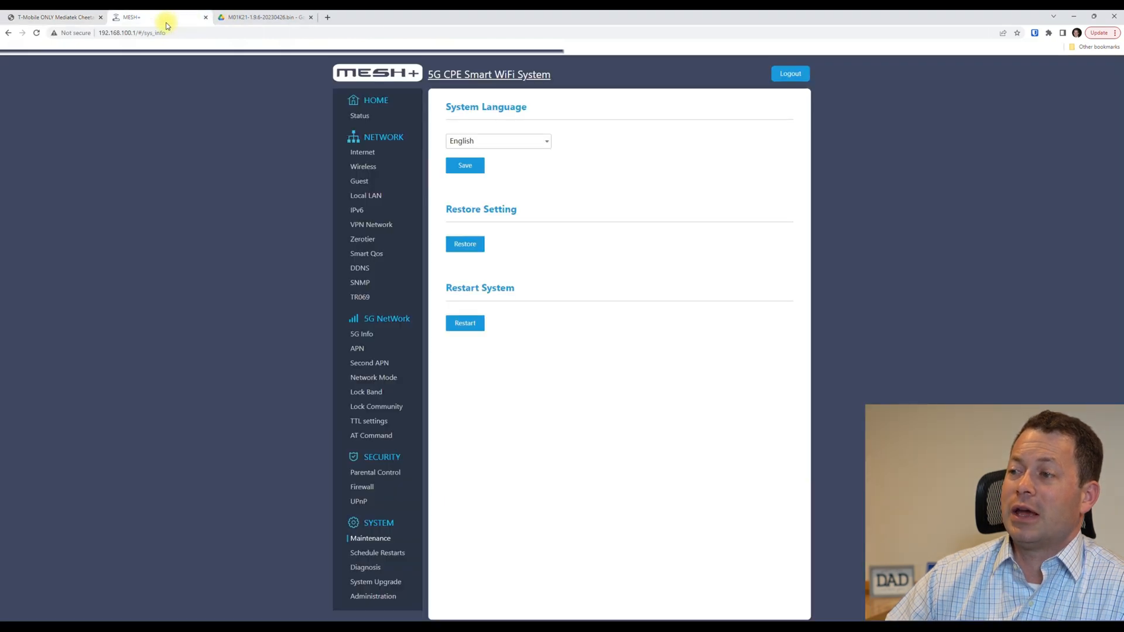
pyautogui.click(356, 209)
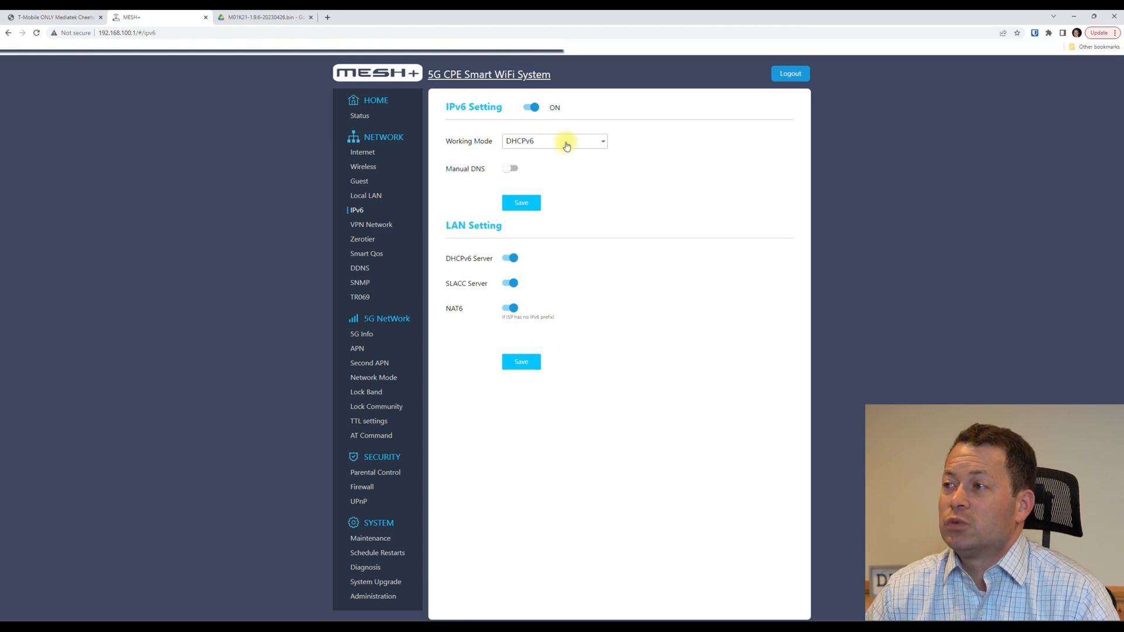
pyautogui.click(598, 147)
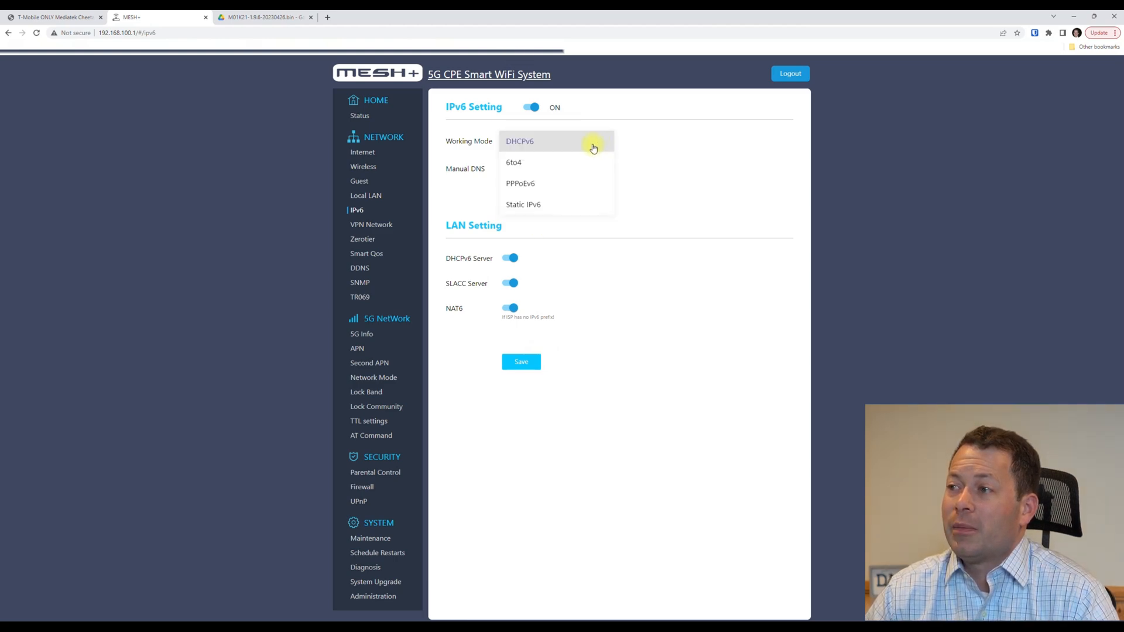
pyautogui.click(679, 146)
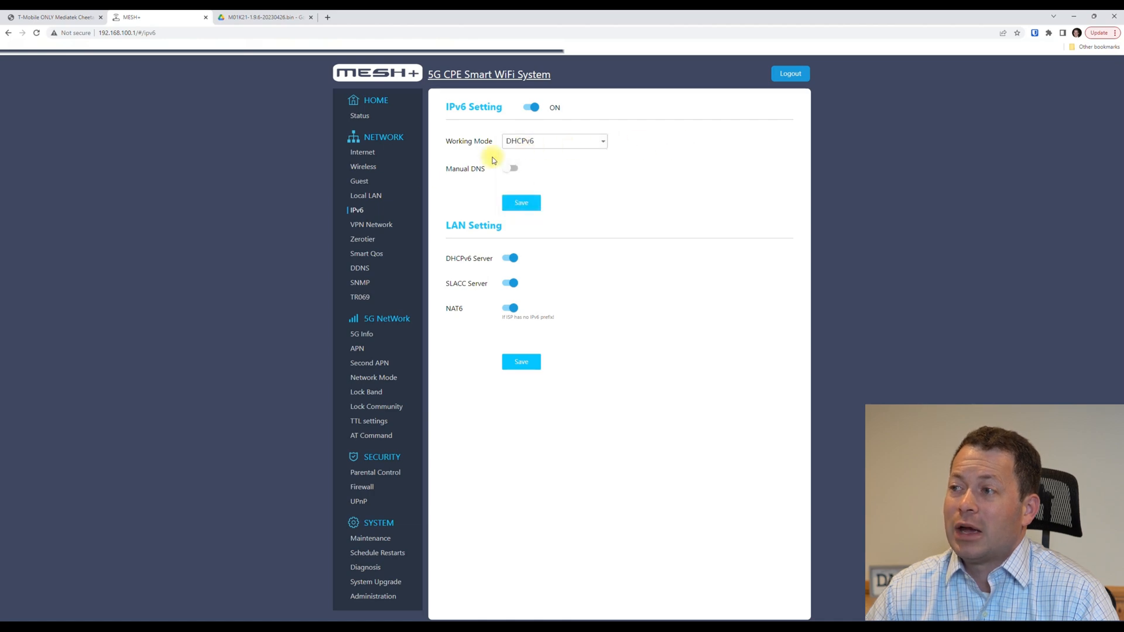
pyautogui.click(65, 17)
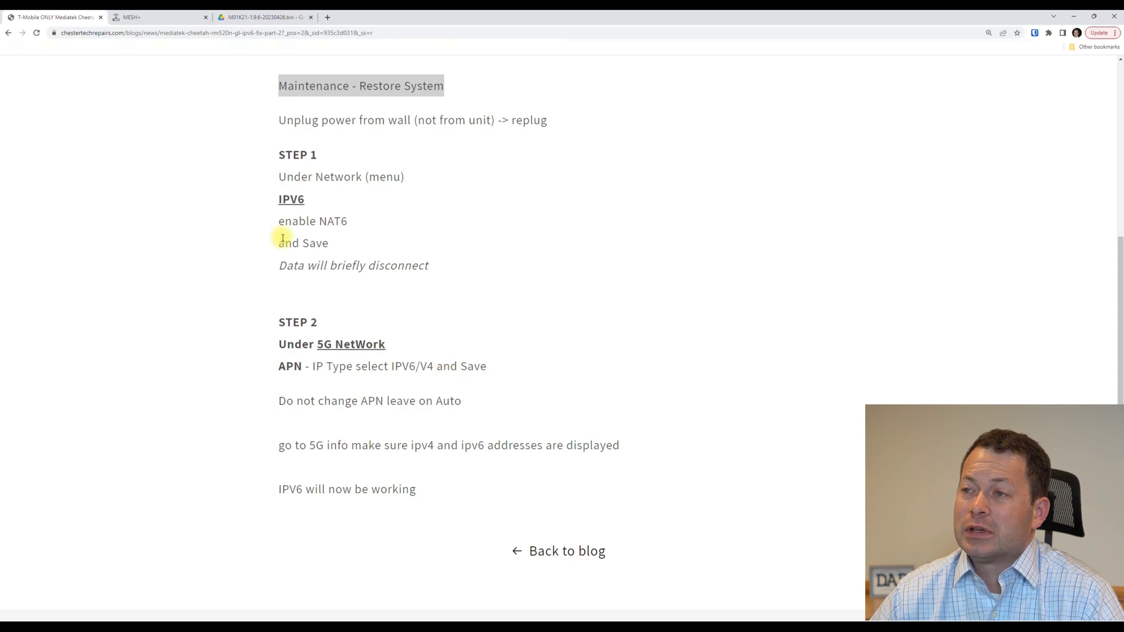
pyautogui.click(151, 17)
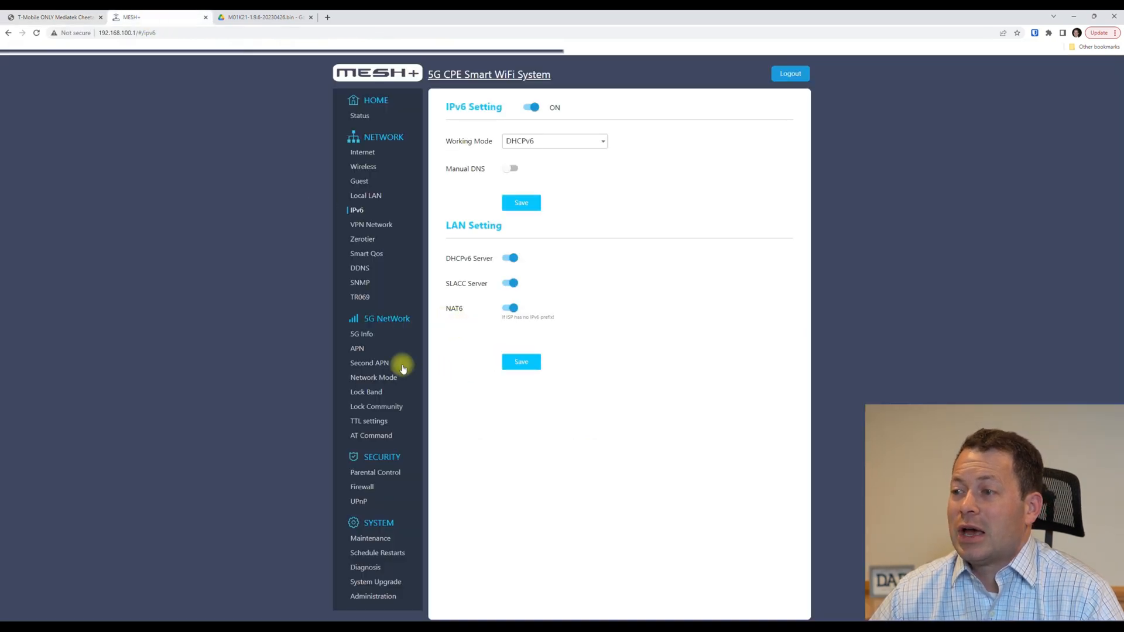
pyautogui.click(358, 348)
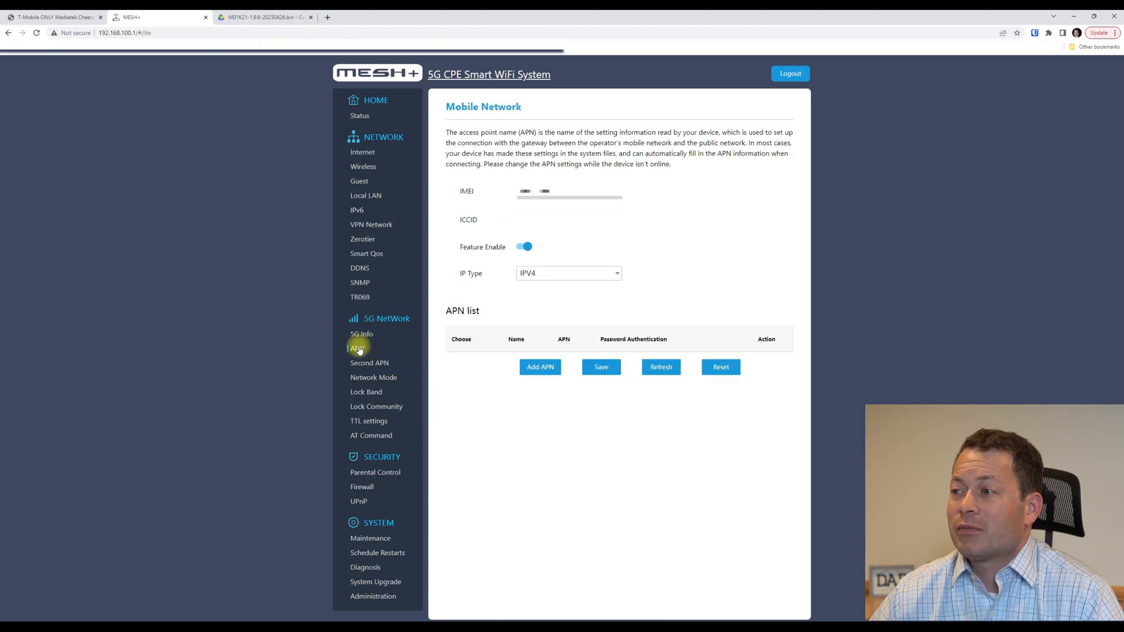
pyautogui.click(605, 273)
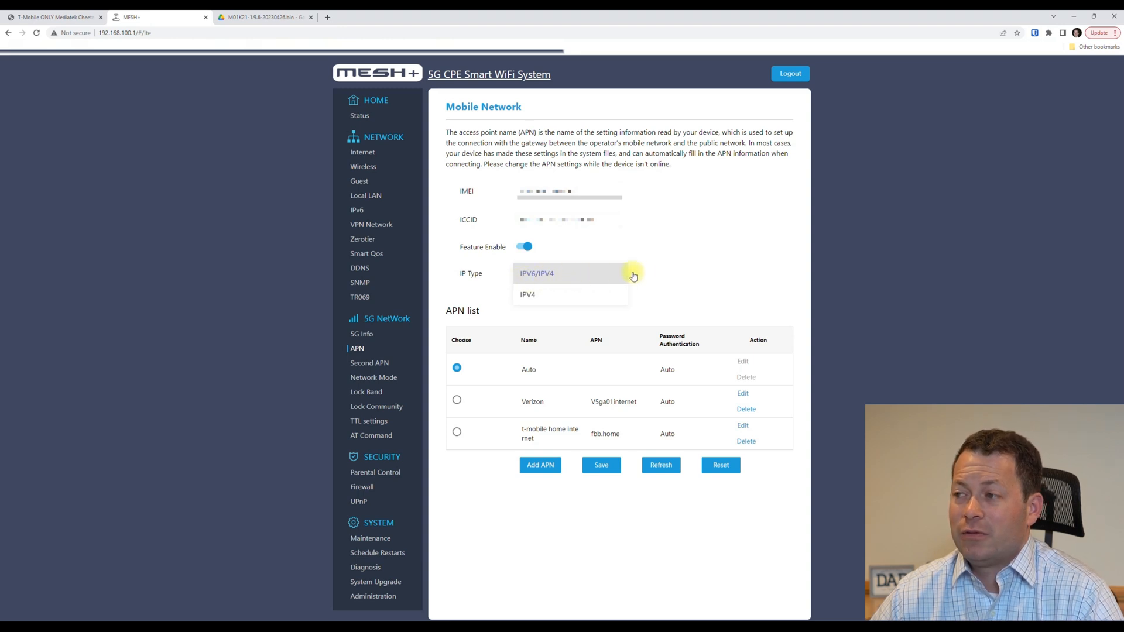
pyautogui.click(679, 271)
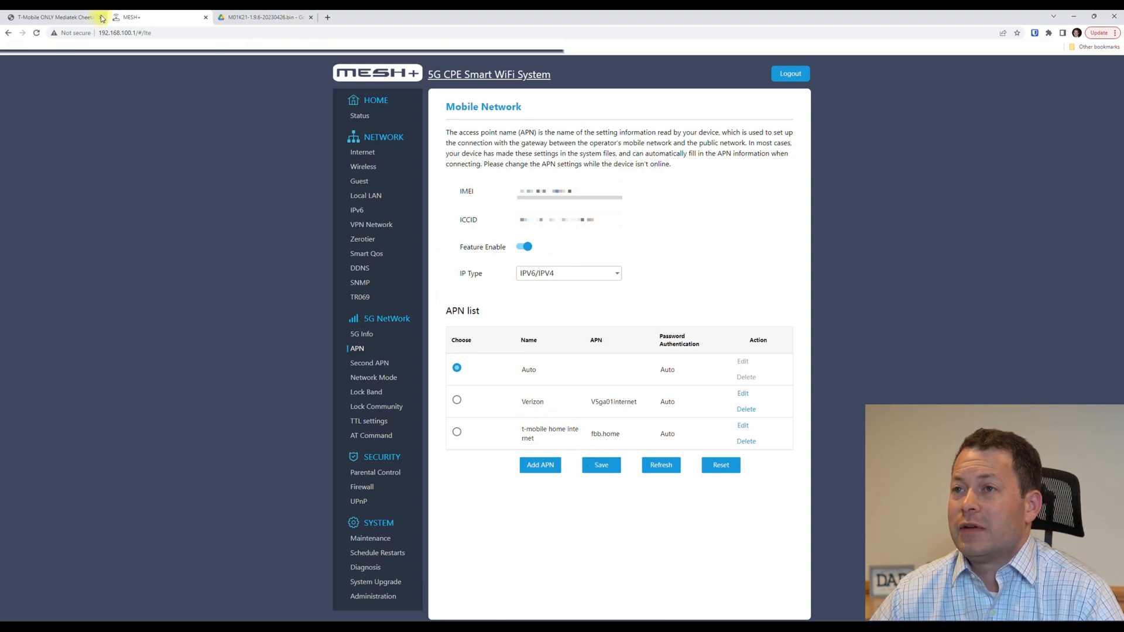
pyautogui.click(59, 17)
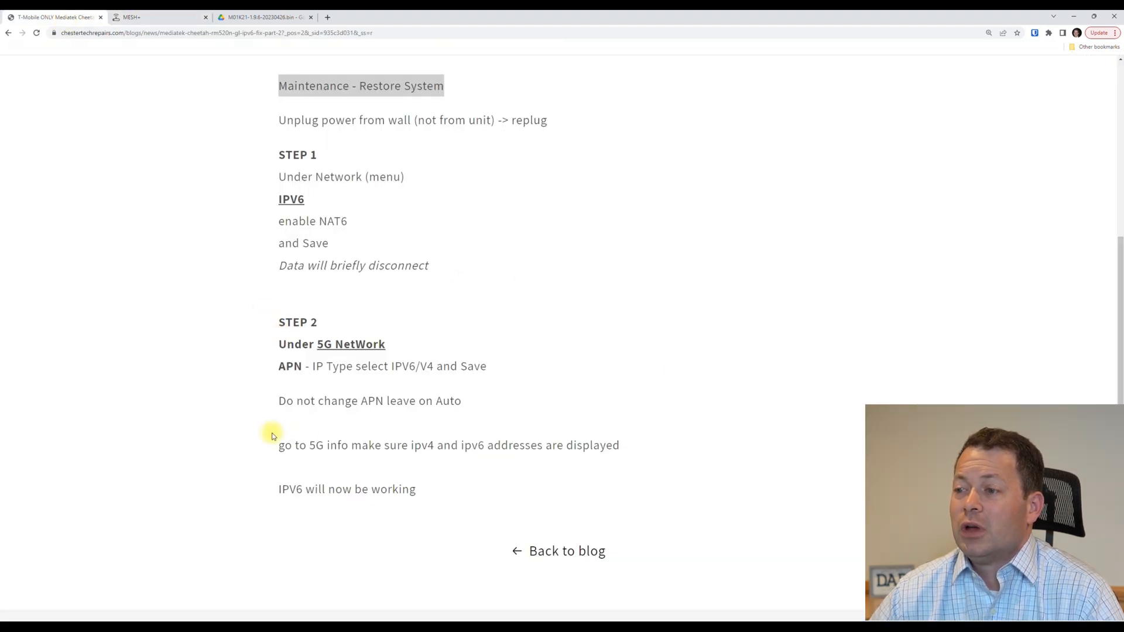
pyautogui.click(300, 400)
pyautogui.moveTo(300, 400); pyautogui.dragTo(462, 402)
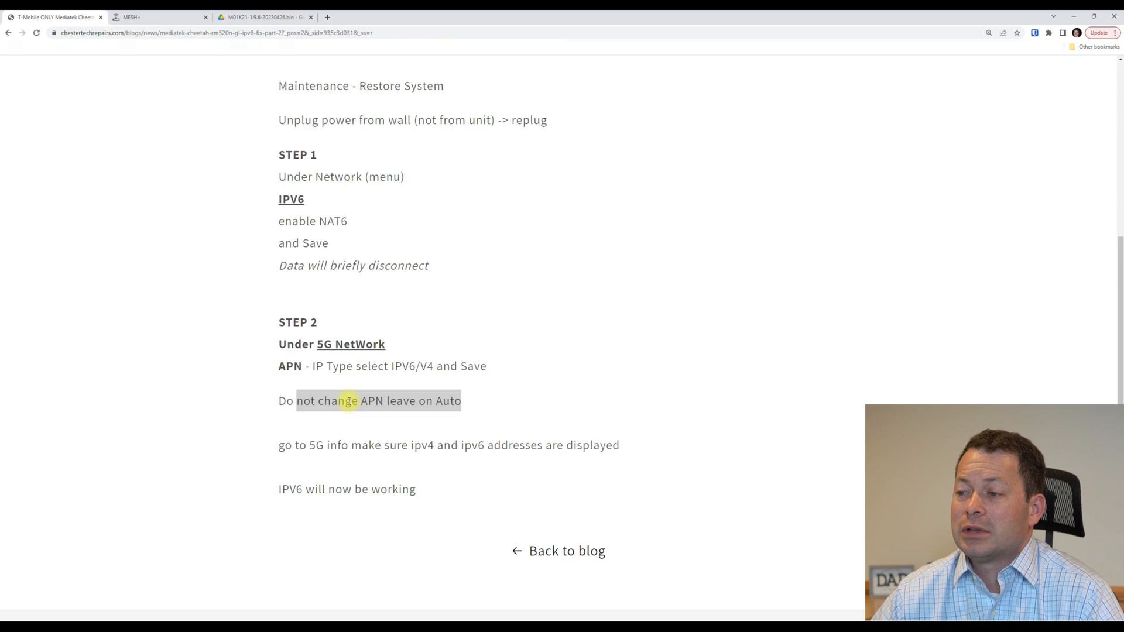
pyautogui.moveTo(284, 445); pyautogui.dragTo(621, 449)
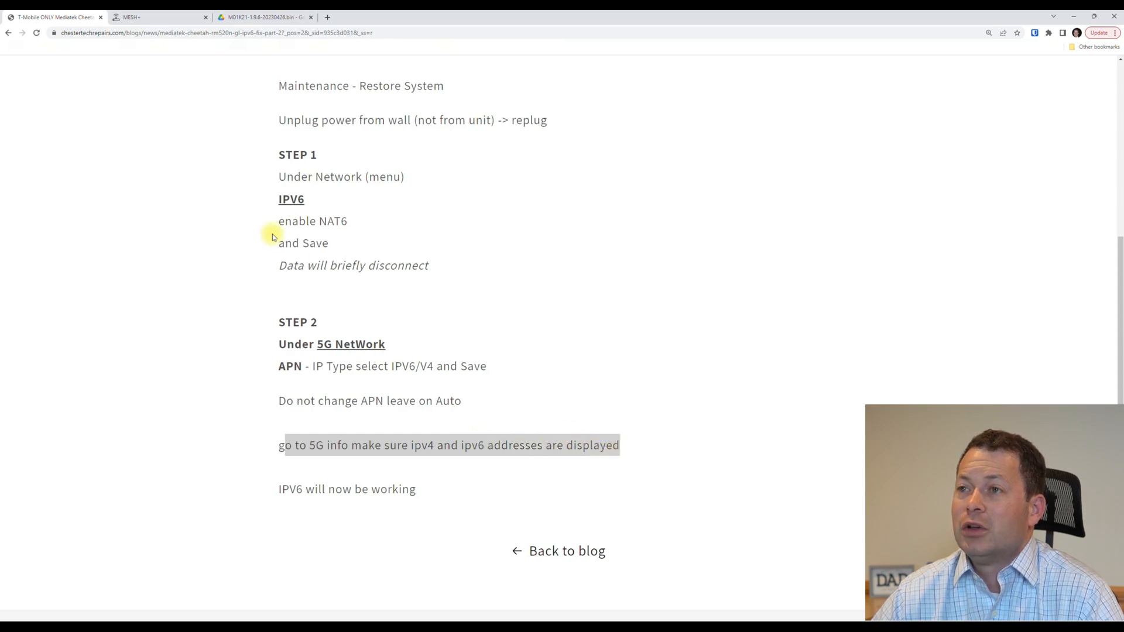
pyautogui.click(159, 21)
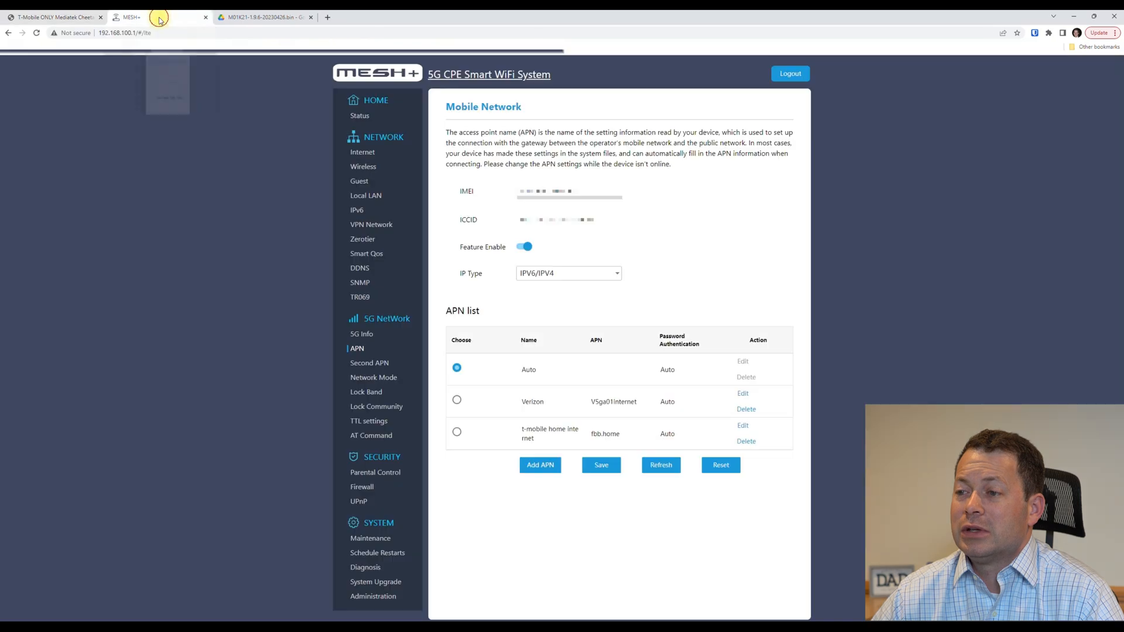
# Highlight the LTE/NR5G IPv4 and IPv6 addresses on 5G Info, then return to the Cheetah guide.
pyautogui.click(361, 336)
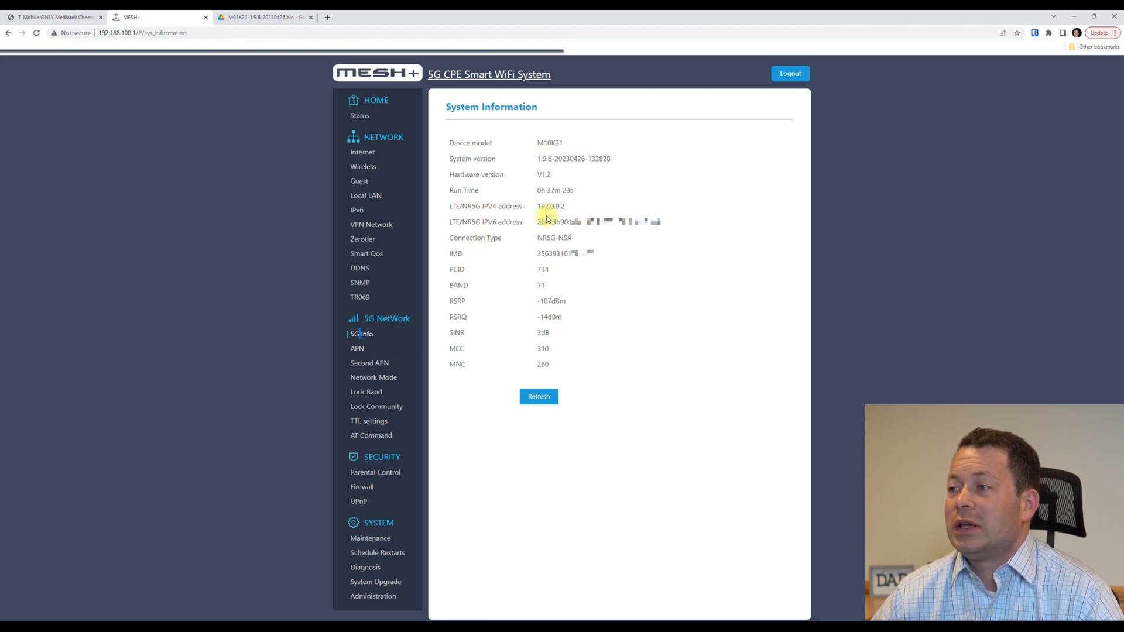
pyautogui.moveTo(538, 206); pyautogui.dragTo(665, 227)
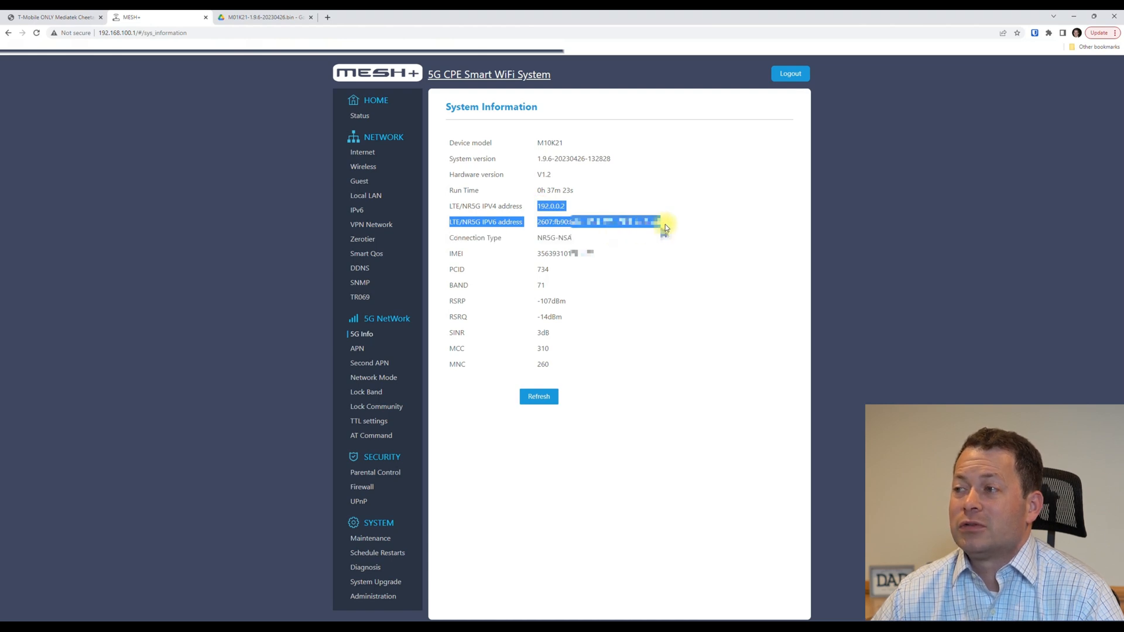
pyautogui.click(493, 216)
pyautogui.moveTo(484, 221); pyautogui.dragTo(656, 221)
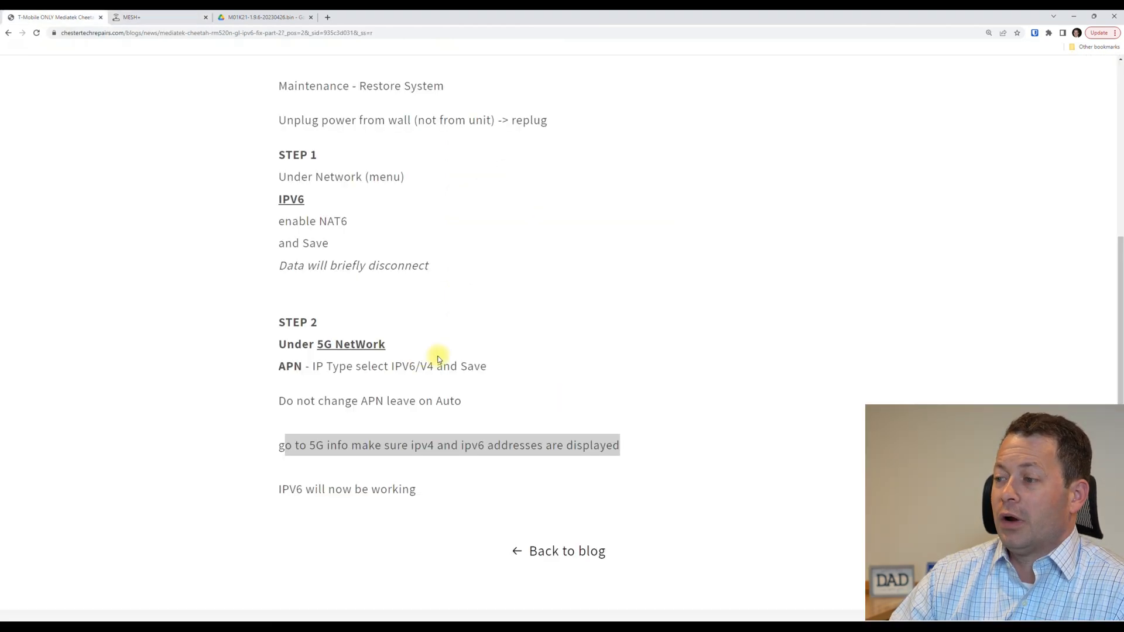
pyautogui.click(438, 356)
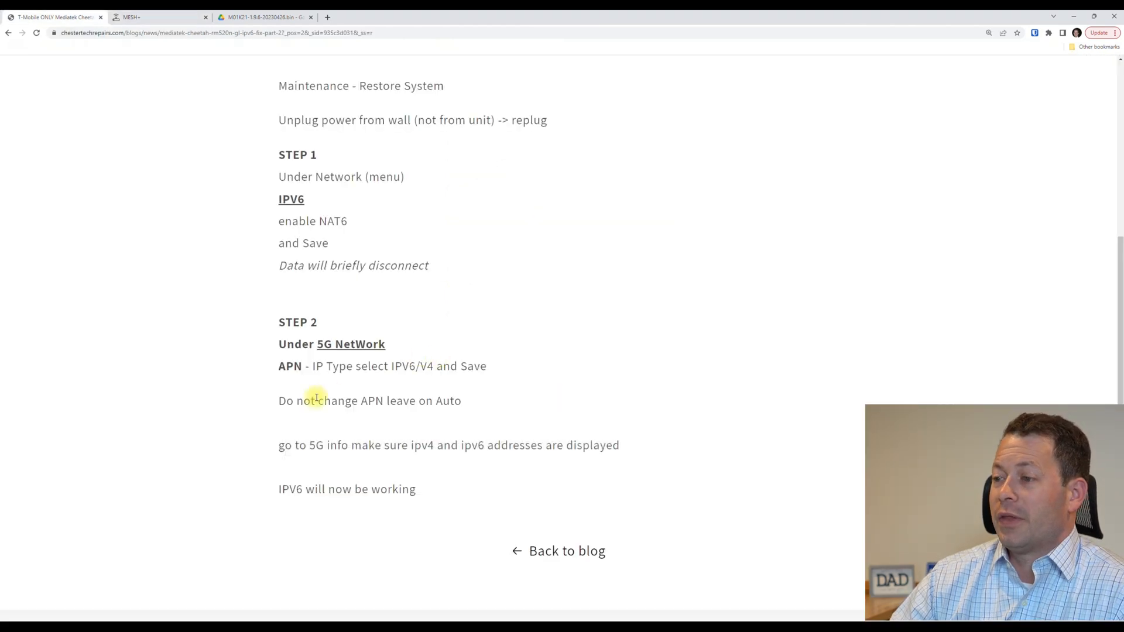
pyautogui.scroll(1, 316, 396)
# Review the test-ipv6.com 10/10 readiness score and highlight the browser IPv6 warning line.
pyautogui.scroll(7, 316, 396)
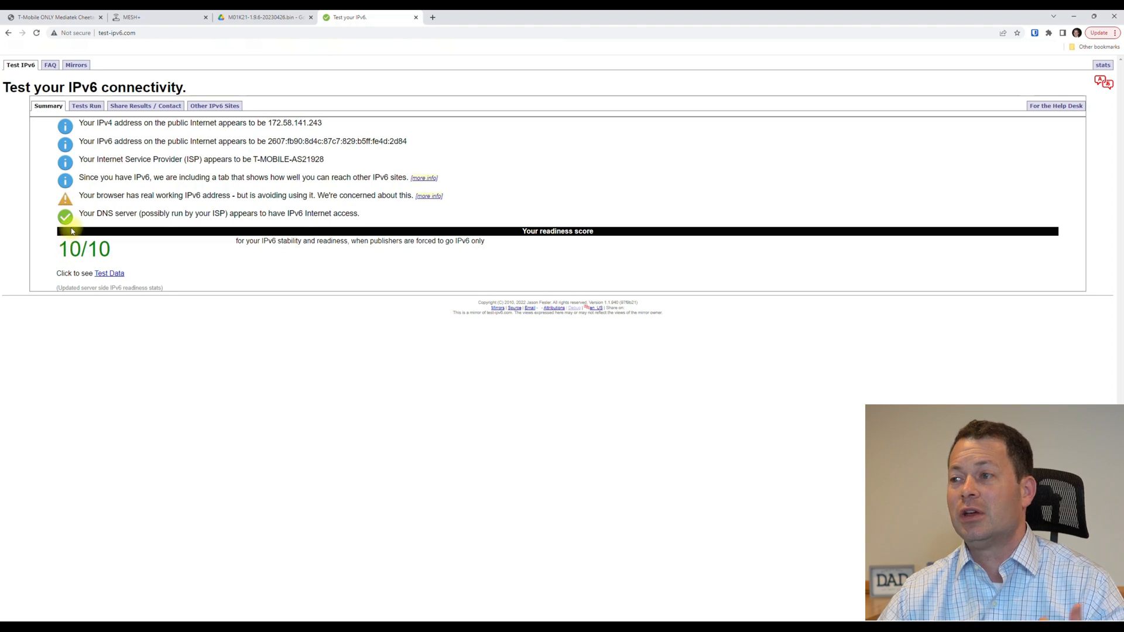
pyautogui.moveTo(78, 197); pyautogui.dragTo(372, 194)
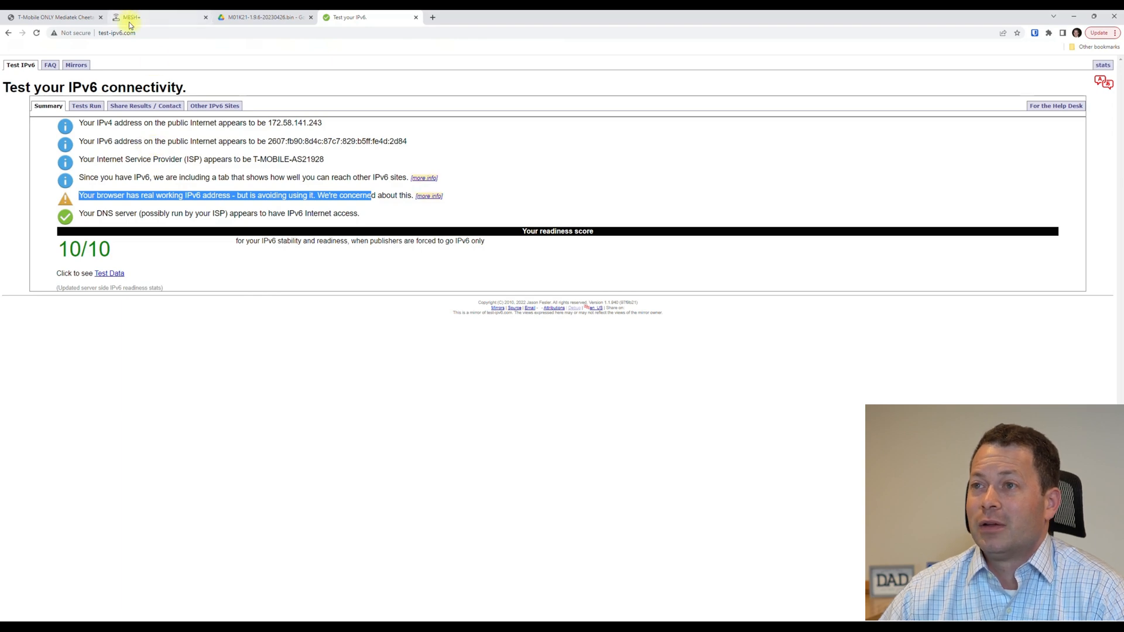
pyautogui.moveTo(130, 25)
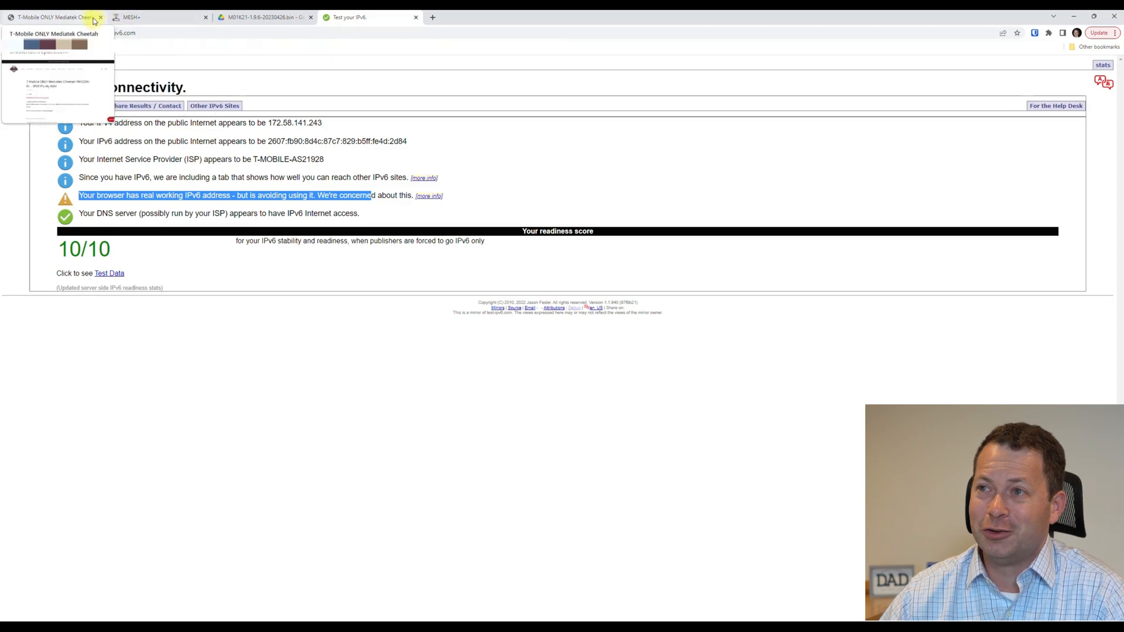
# Read the static IP business SIM post's IPv4-only b2b.static APN instructions, then return to the router's APN page.
pyautogui.click(89, 17)
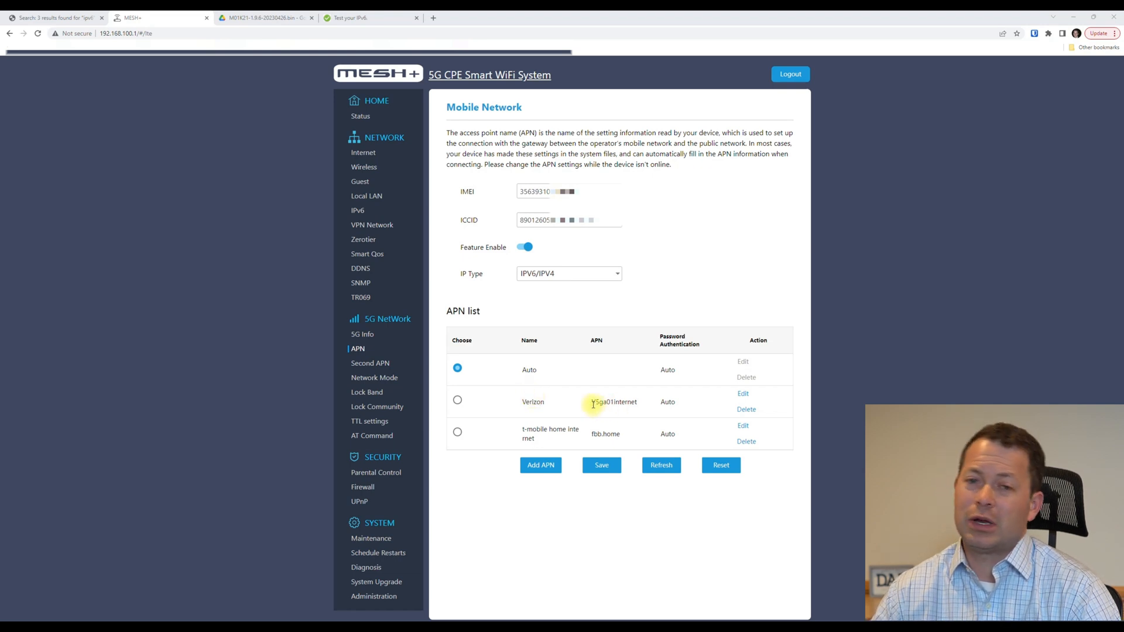
pyautogui.moveTo(592, 403); pyautogui.dragTo(643, 402)
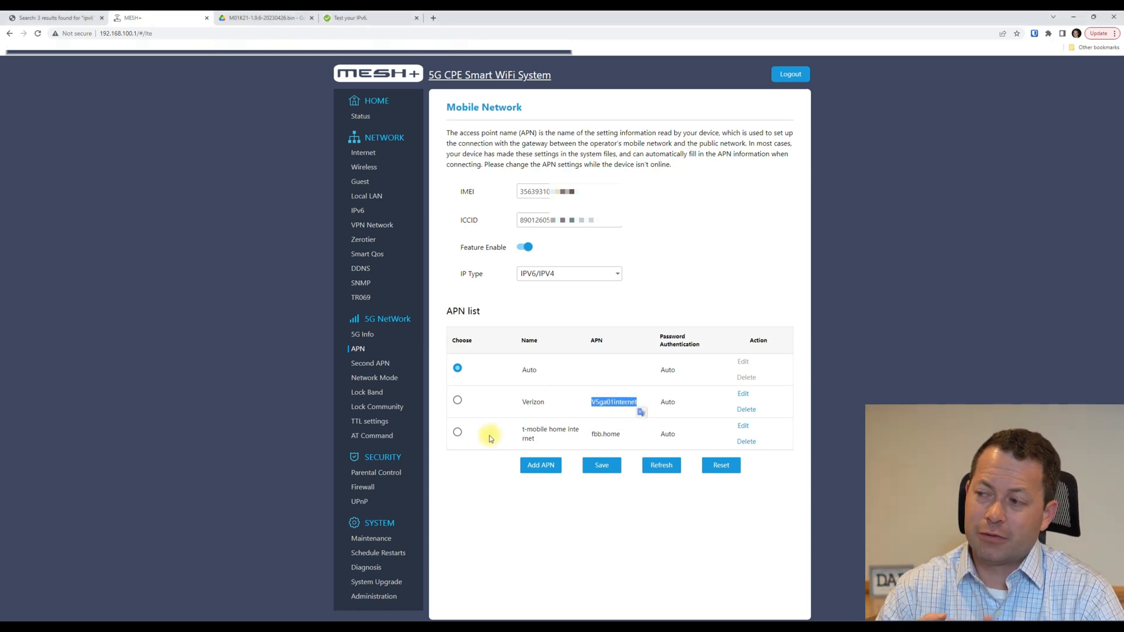
pyautogui.click(524, 412)
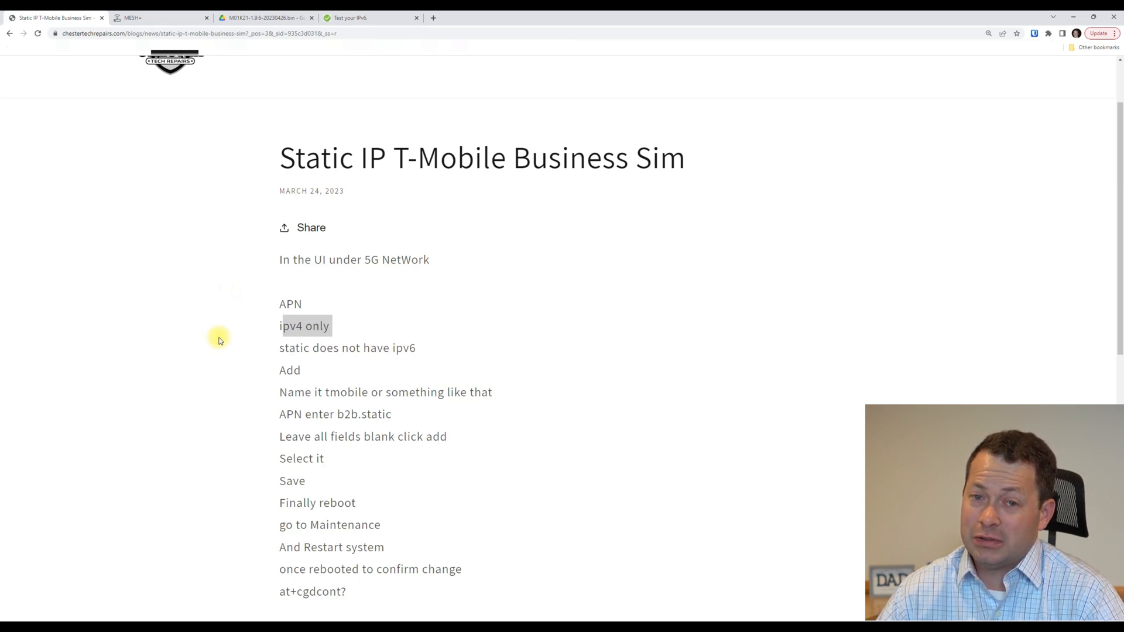
pyautogui.scroll(-1, 219, 340)
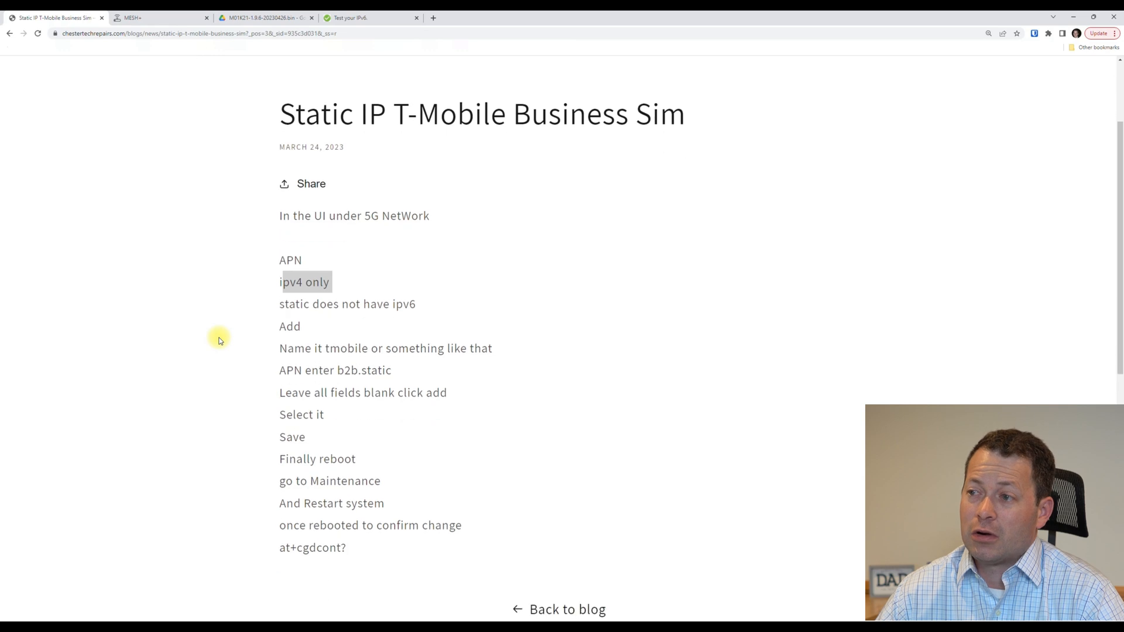
pyautogui.click(299, 292)
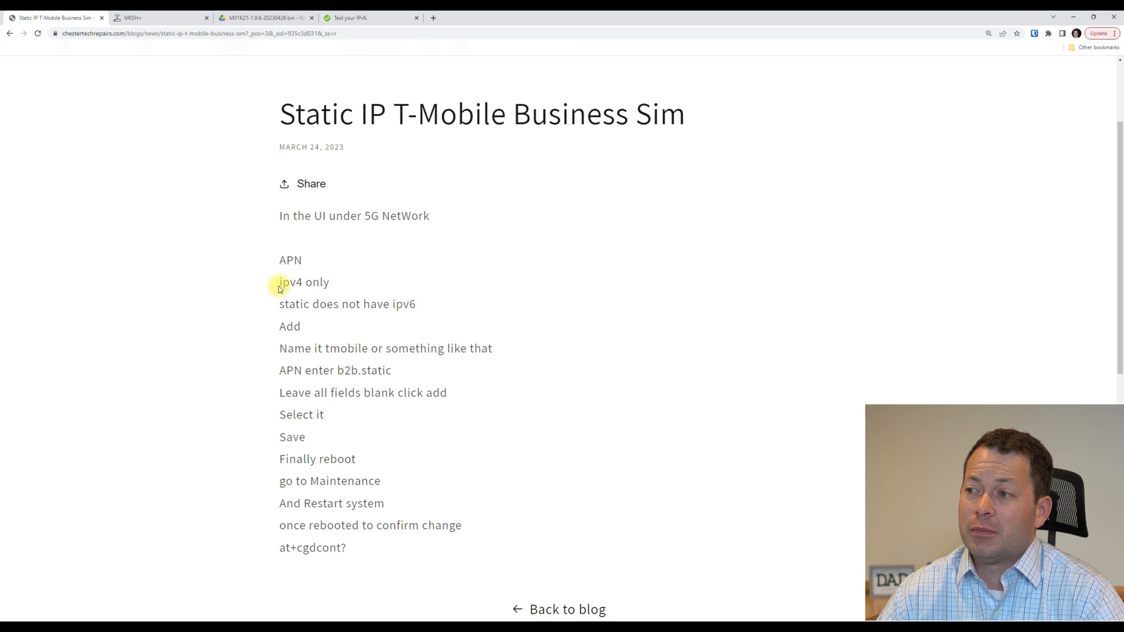
pyautogui.click(138, 22)
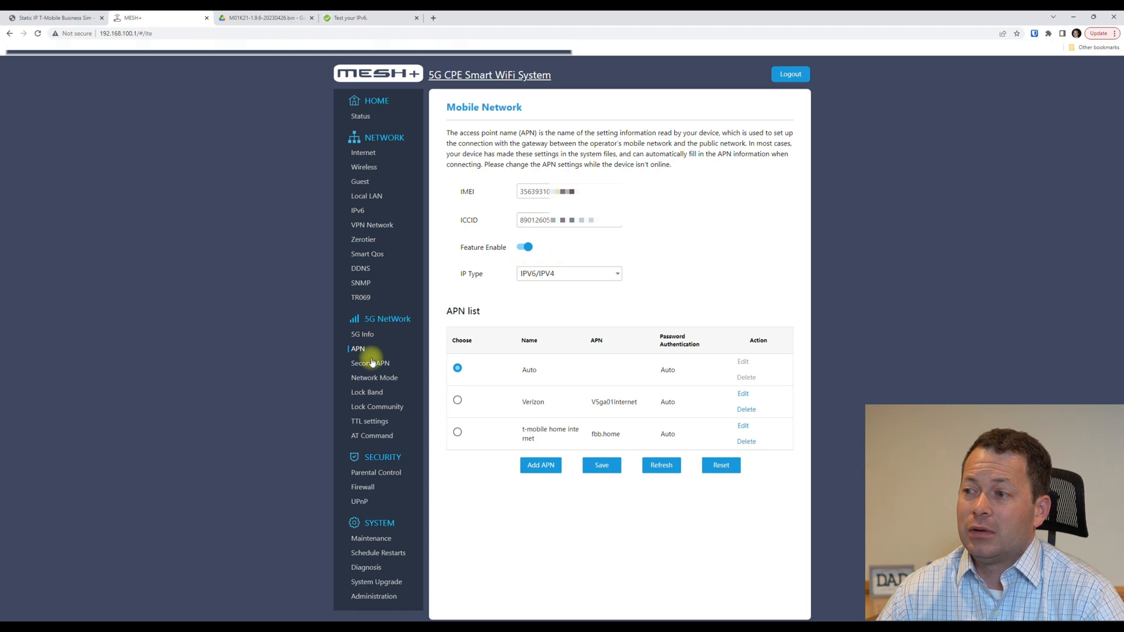
# Add a new APN named 'static IP' with APN b2b.static and IP type IPV4.
pyautogui.click(559, 278)
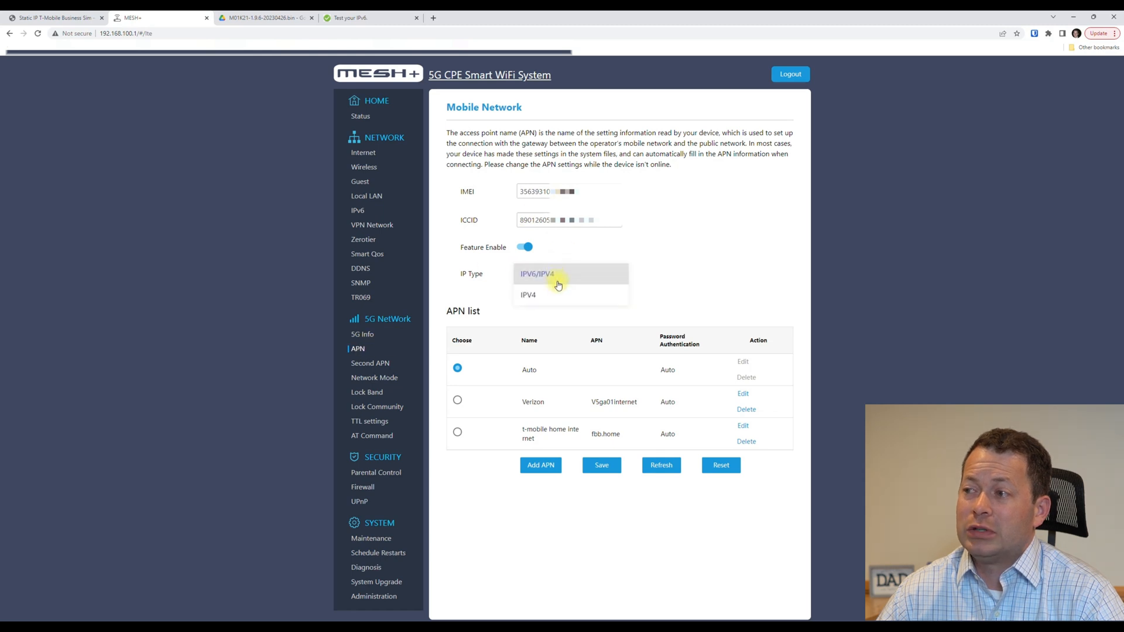
pyautogui.click(553, 297)
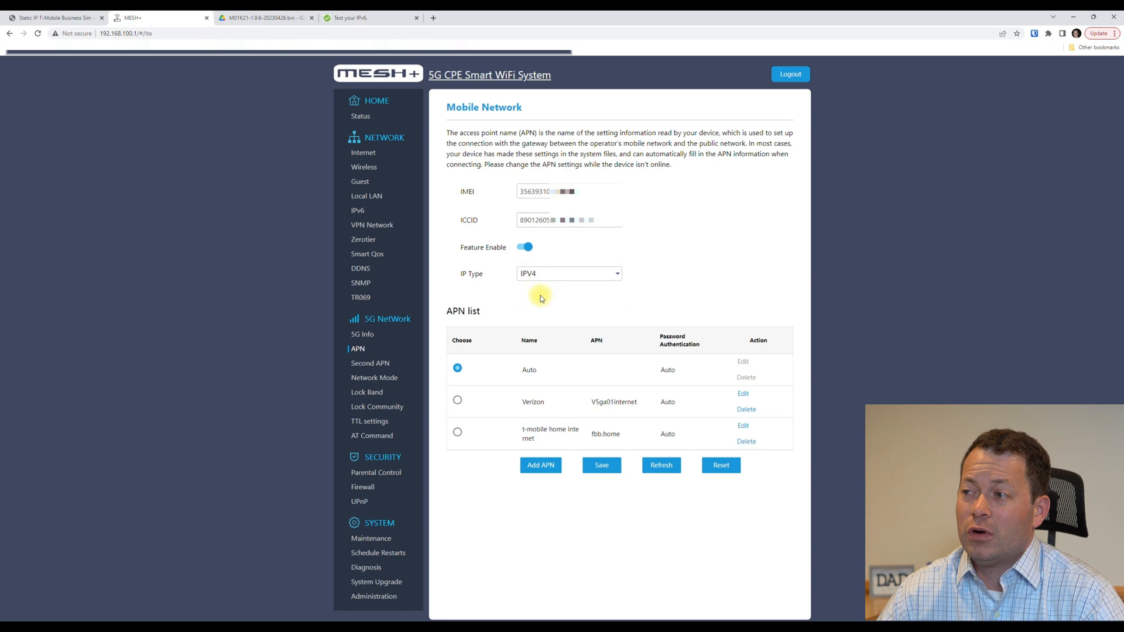
pyautogui.click(545, 467)
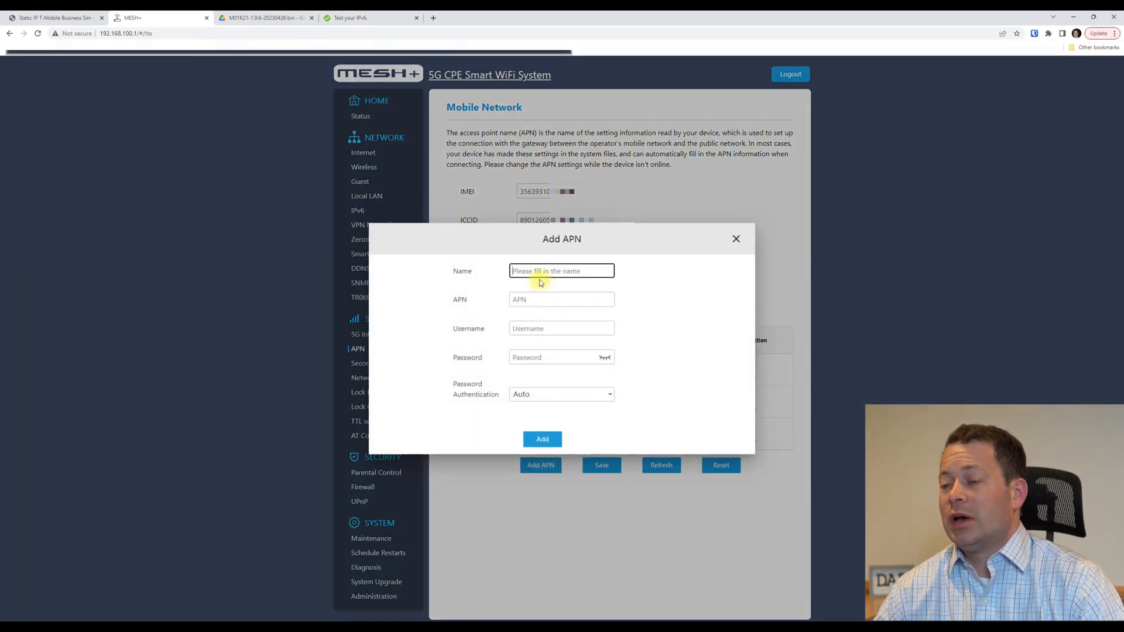
pyautogui.write('static IP')
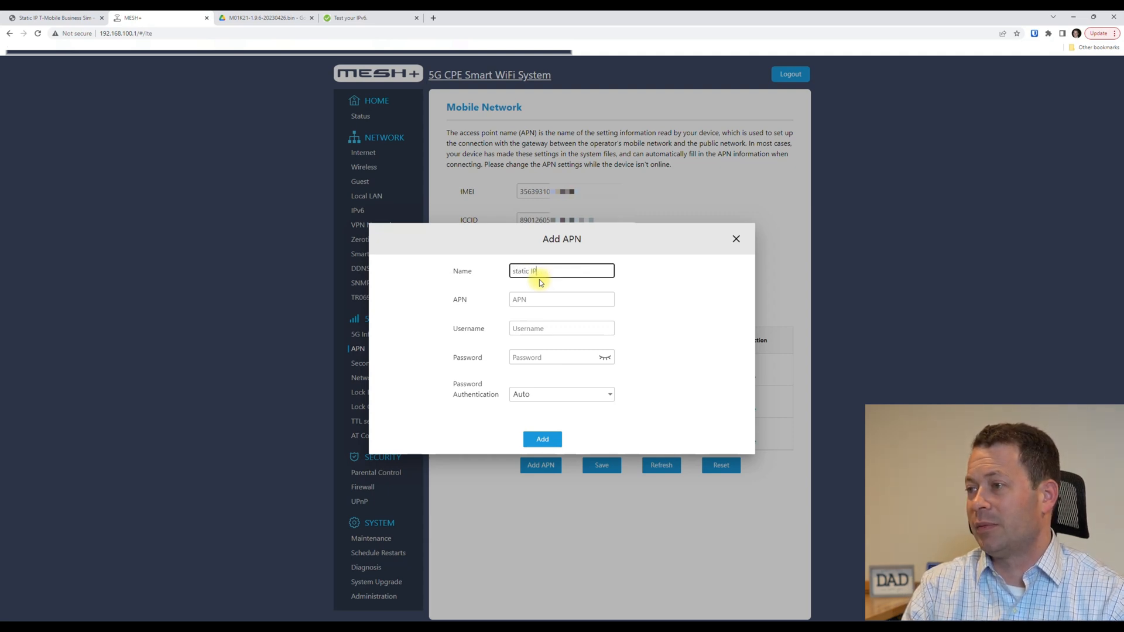
pyautogui.press('Tab')
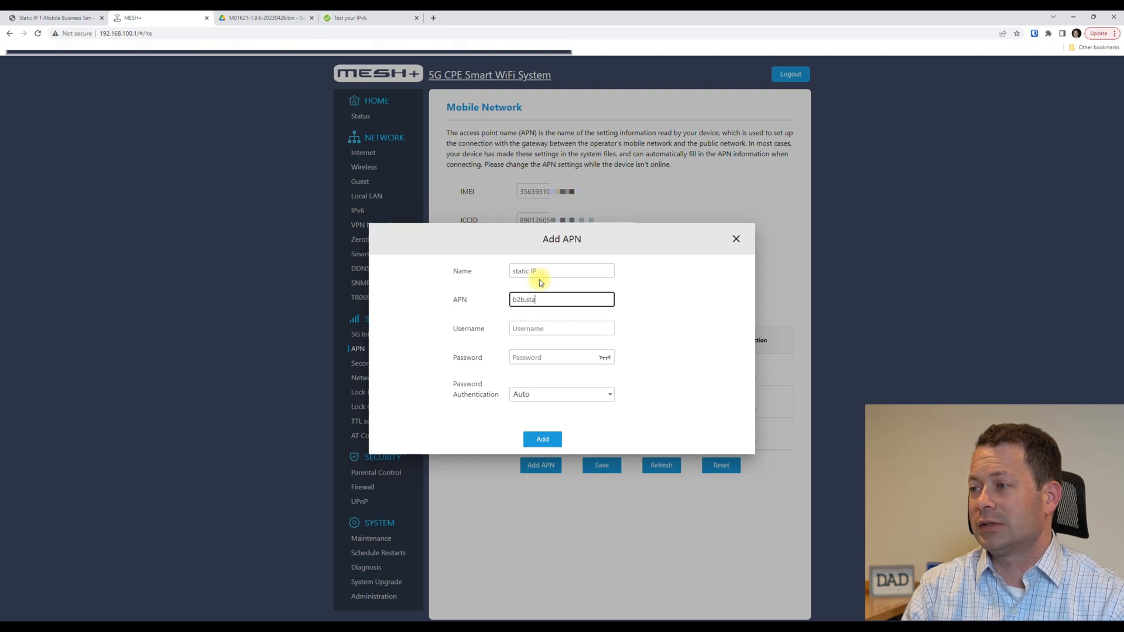
pyautogui.press('Tab')
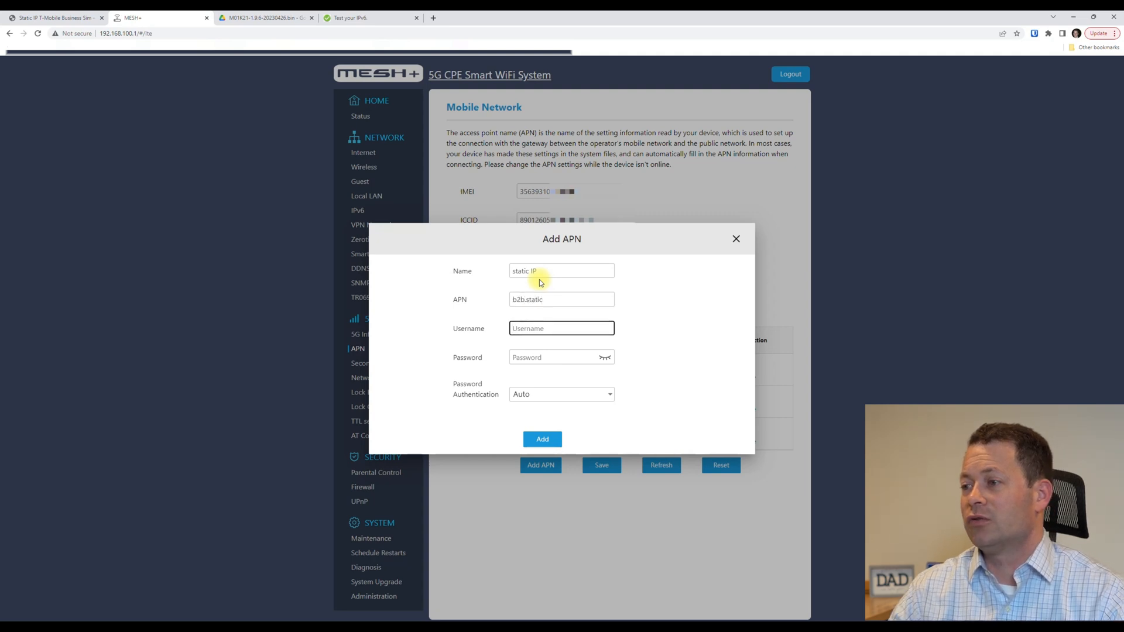
pyautogui.click(539, 441)
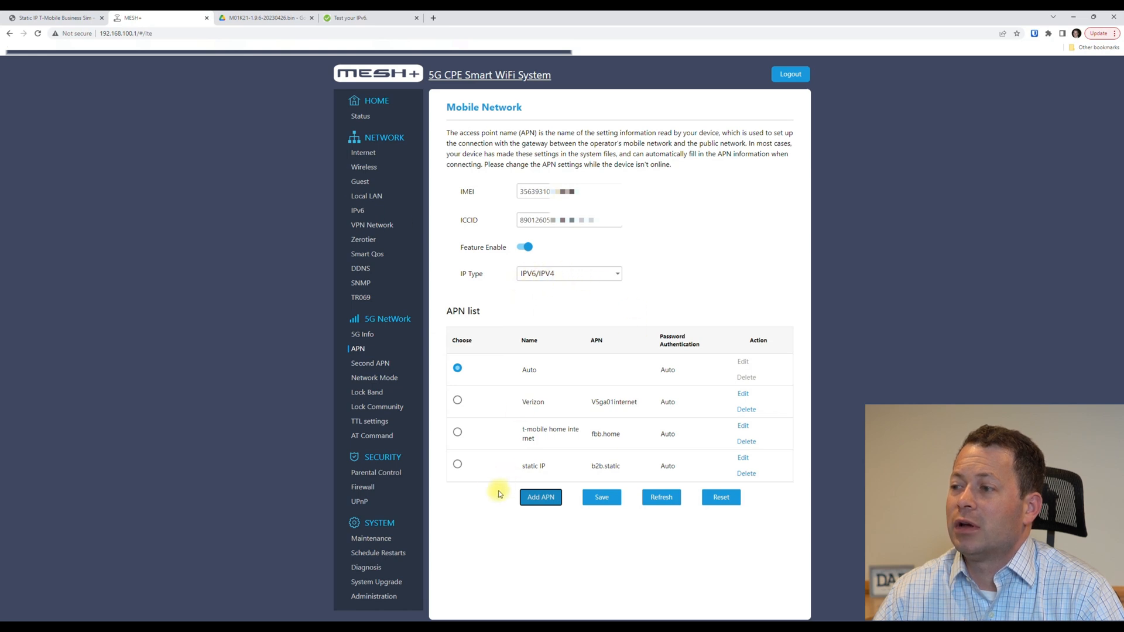
# Select the 'static IP' APN as active with IP type IPV4, then return to the guide.
pyautogui.click(458, 464)
pyautogui.click(550, 275)
pyautogui.click(543, 298)
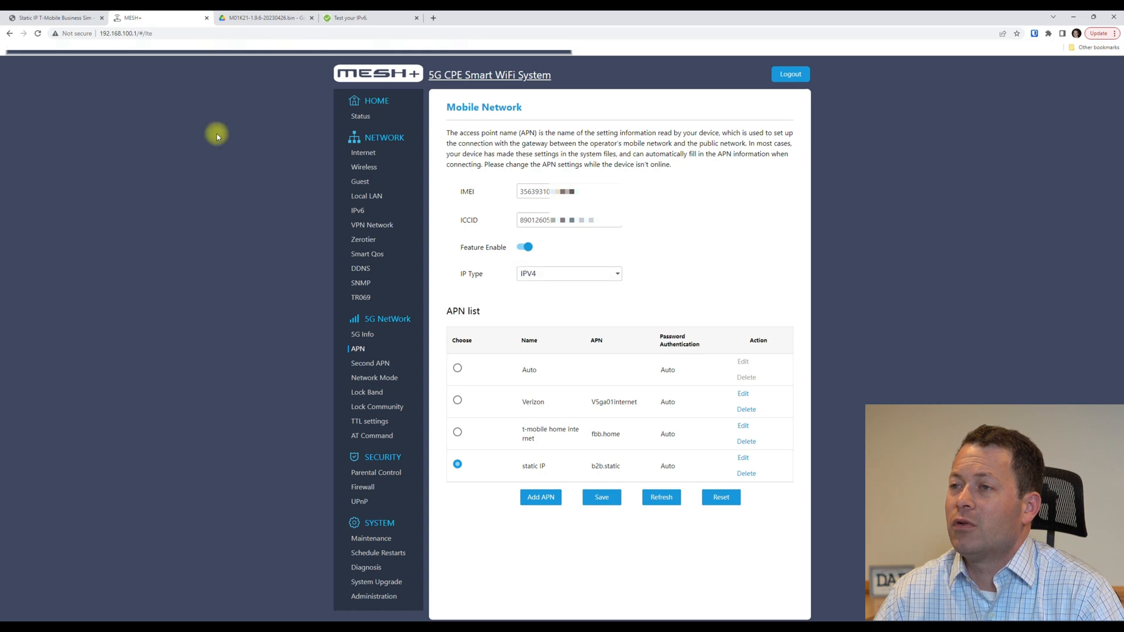
pyautogui.click(88, 18)
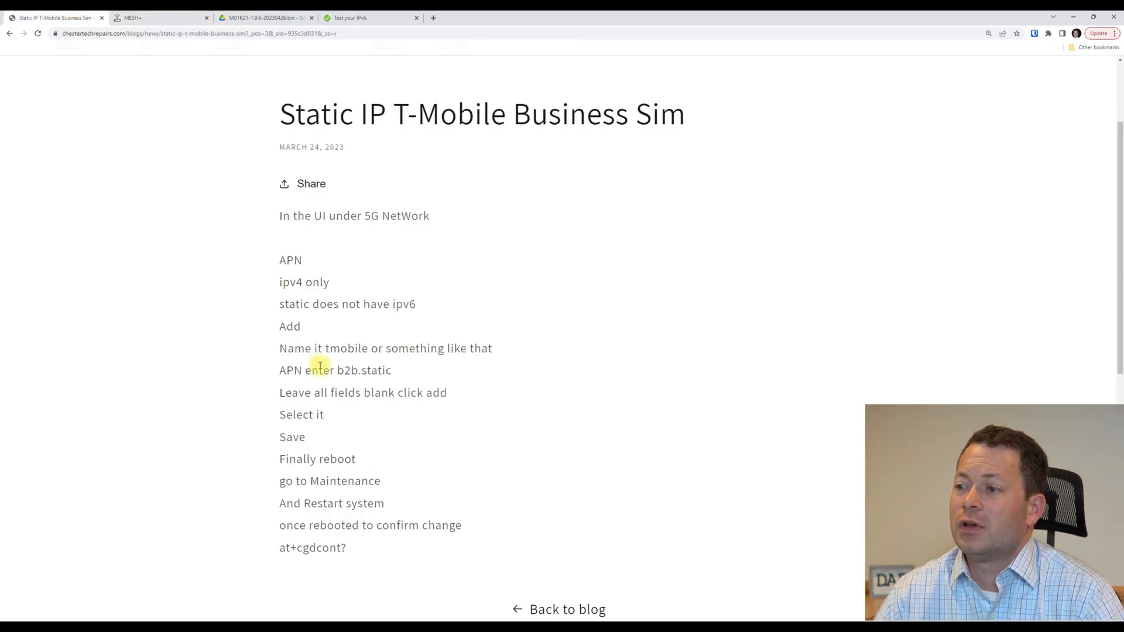
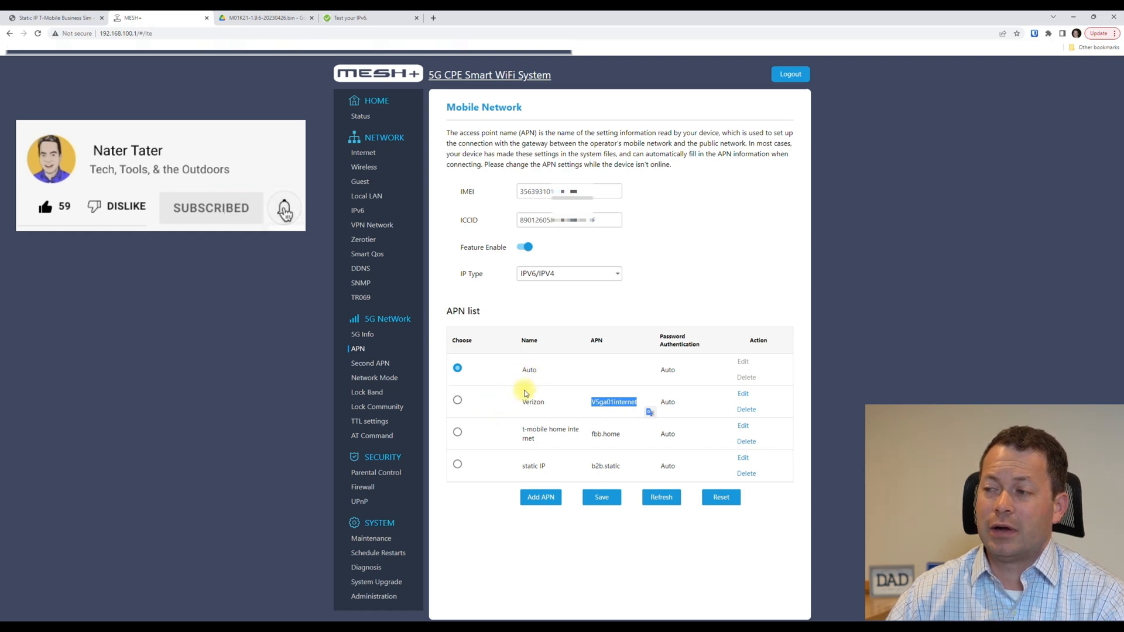
# Switch back to the Static IP T-Mobile Business Sim guide.
pyautogui.click(76, 23)
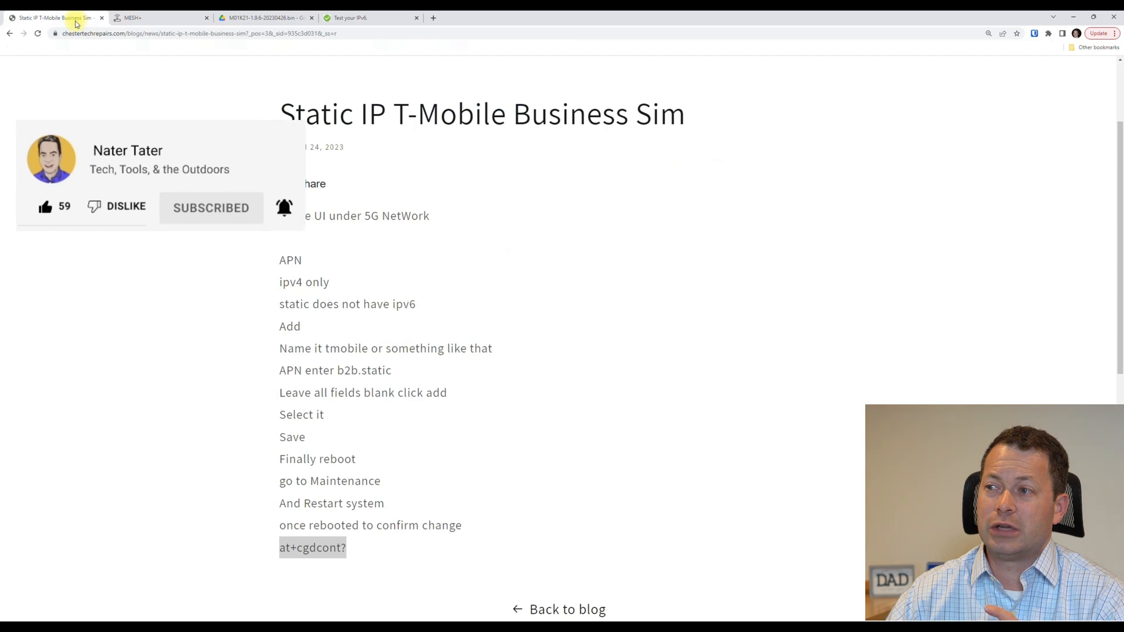
# Search the blog for 'verizon' and open the Verizon Home Internet SIM + Chester Cheetah post.
pyautogui.click(9, 33)
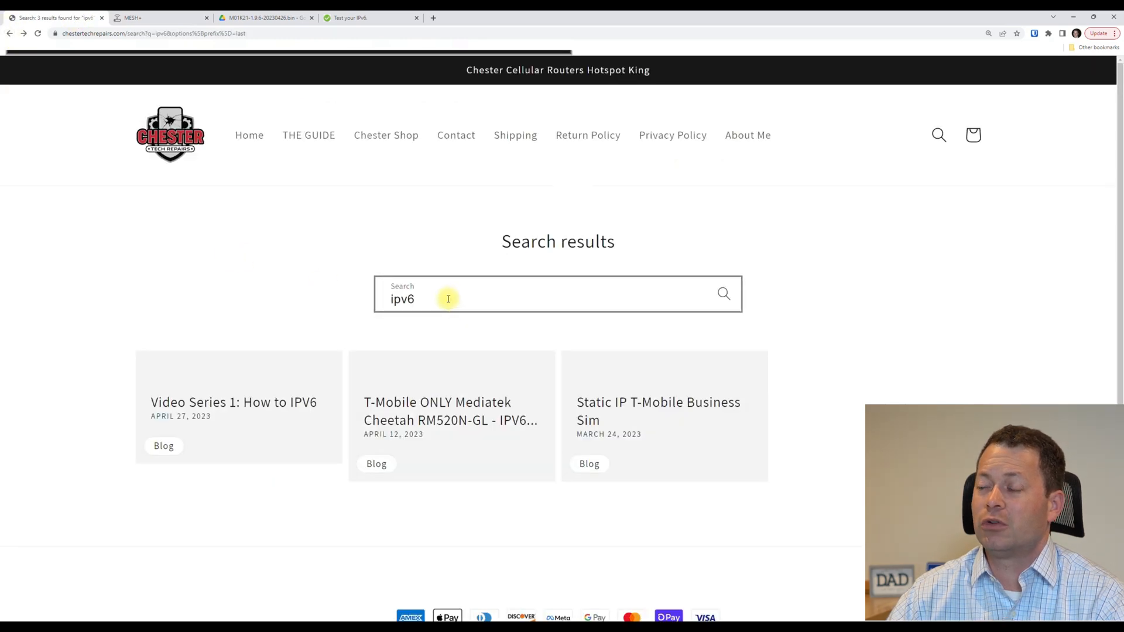
pyautogui.moveTo(447, 298); pyautogui.dragTo(359, 294)
pyautogui.write('verizon')
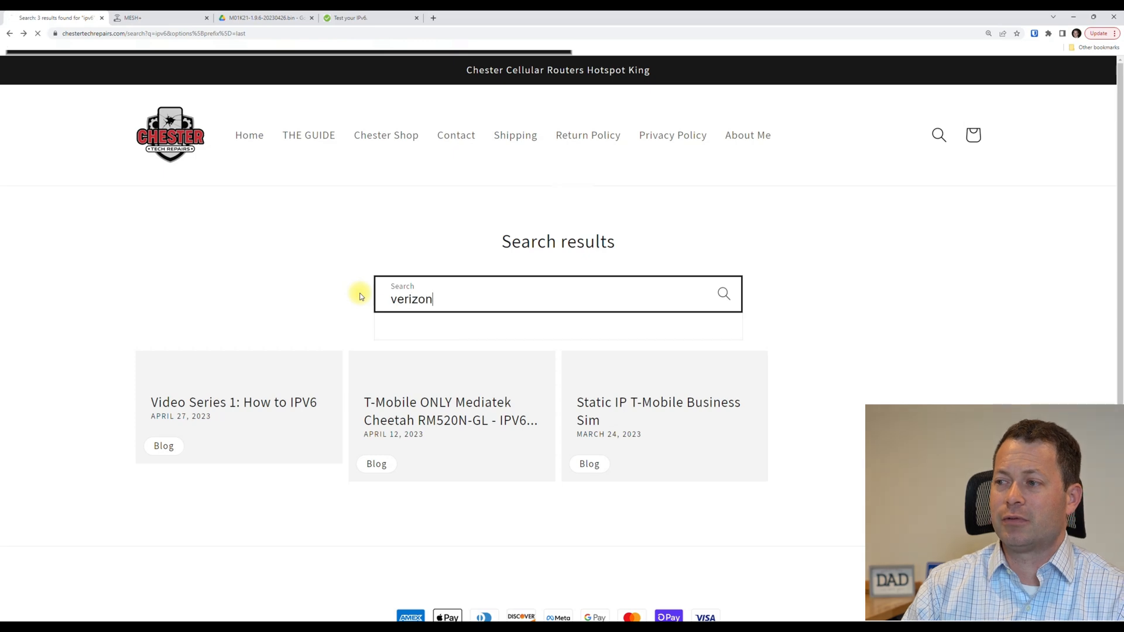
pyautogui.press('Return')
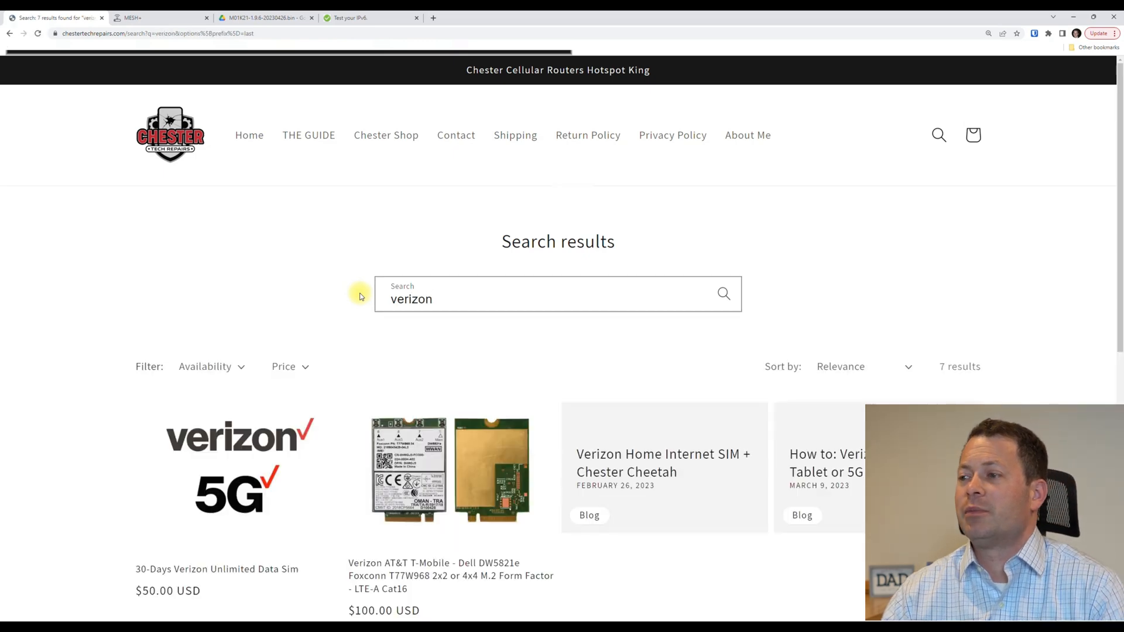
pyautogui.scroll(-2, 381, 342)
pyautogui.scroll(-2, 384, 348)
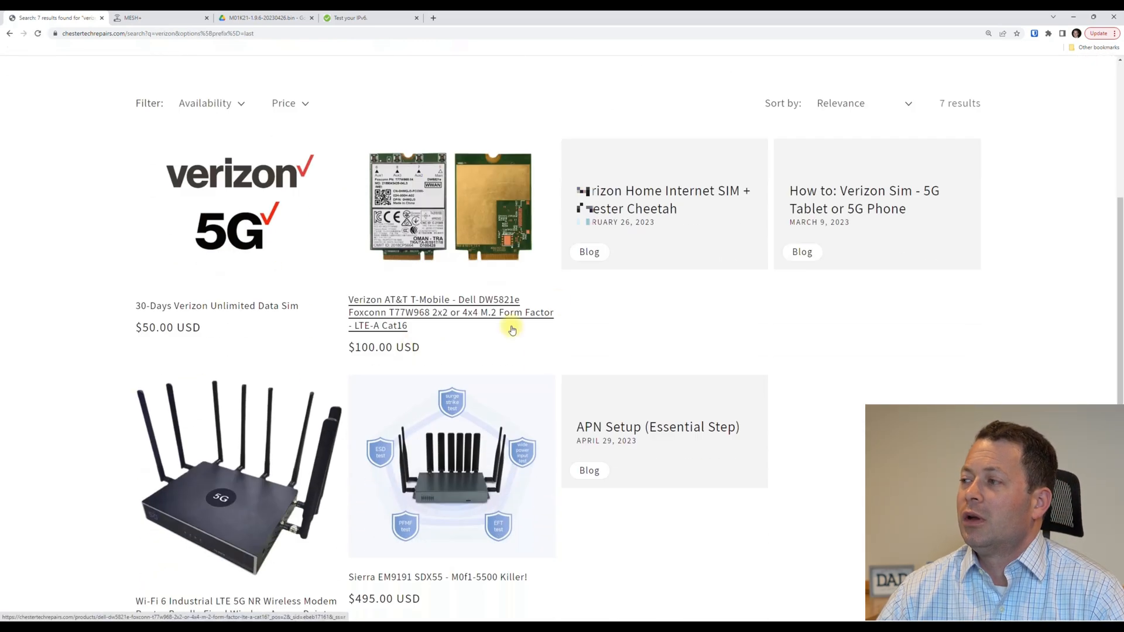
pyautogui.click(632, 197)
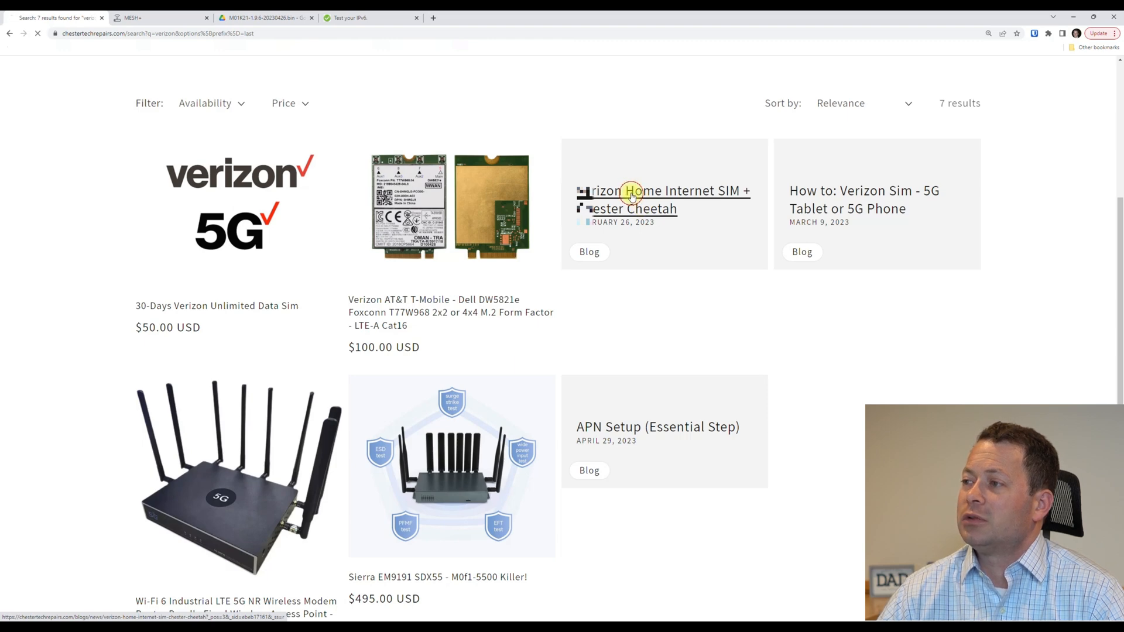
# Copy the AT+QMBNCFG="AutoSel",0 command from the guide, then go to the router's AT command page.
pyautogui.scroll(-1, 601, 350)
pyautogui.scroll(-4, 599, 347)
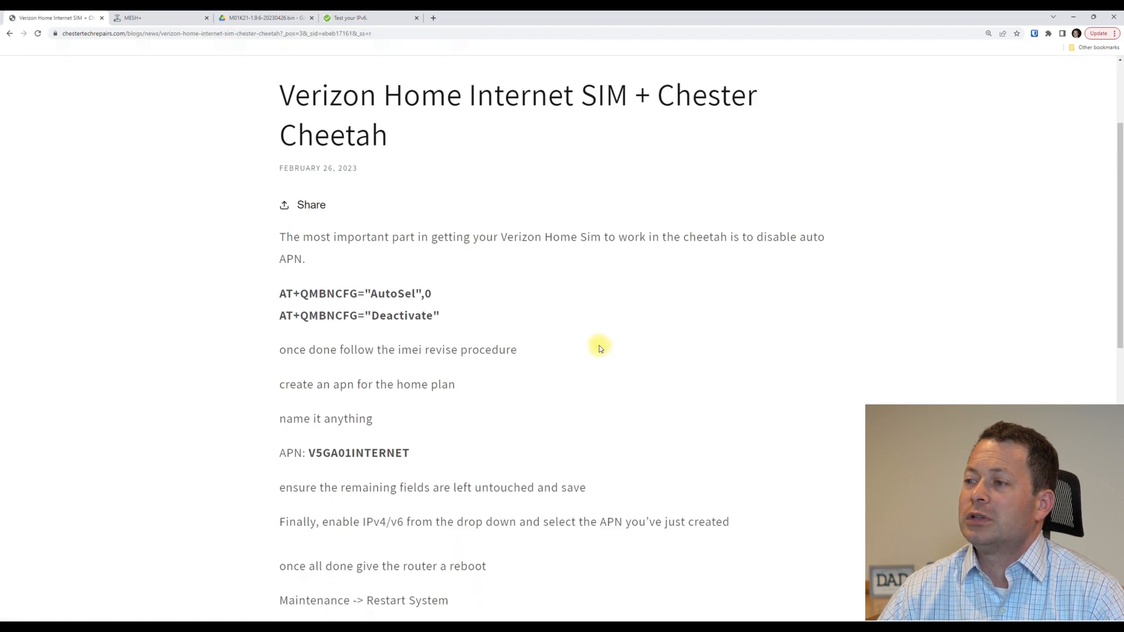
pyautogui.scroll(2, 597, 344)
pyautogui.scroll(1, 596, 347)
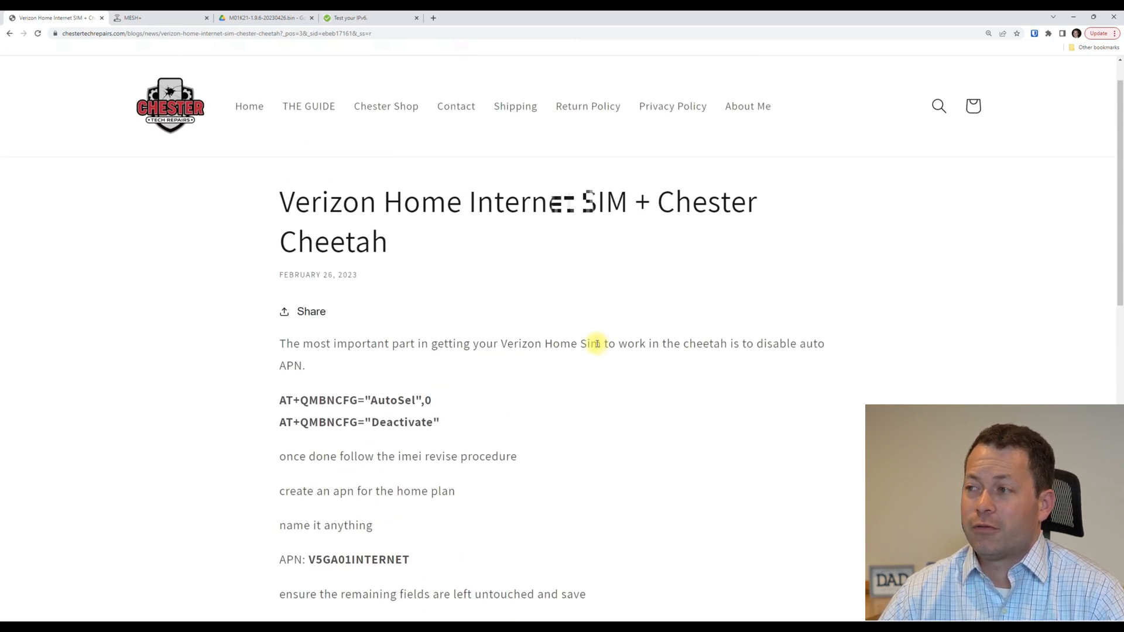
pyautogui.scroll(-3, 597, 344)
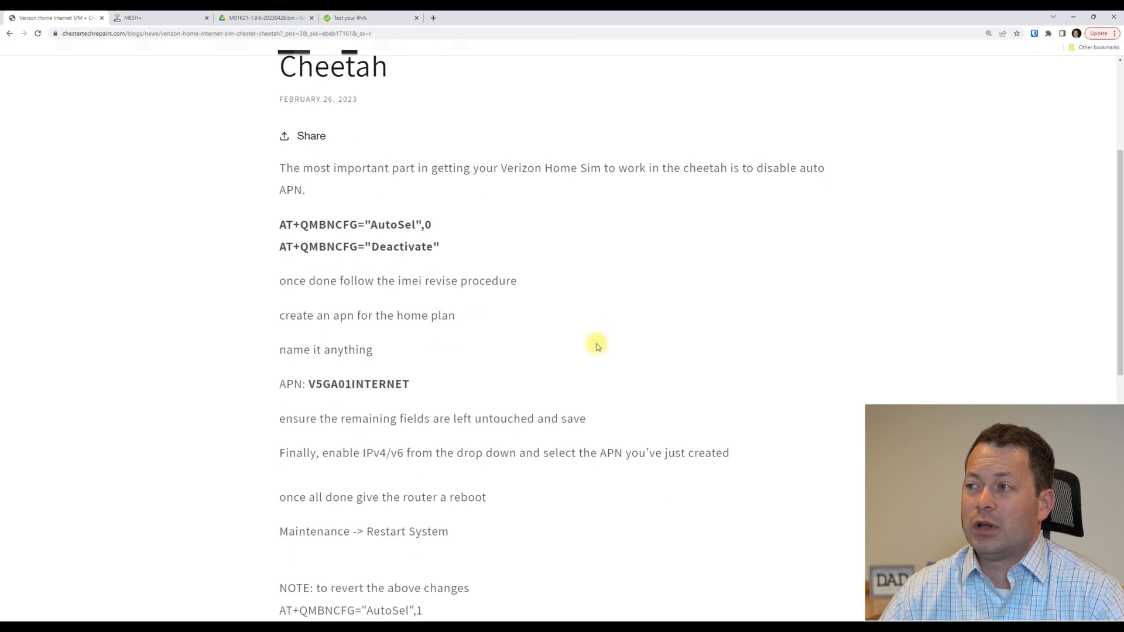
pyautogui.scroll(-1, 597, 346)
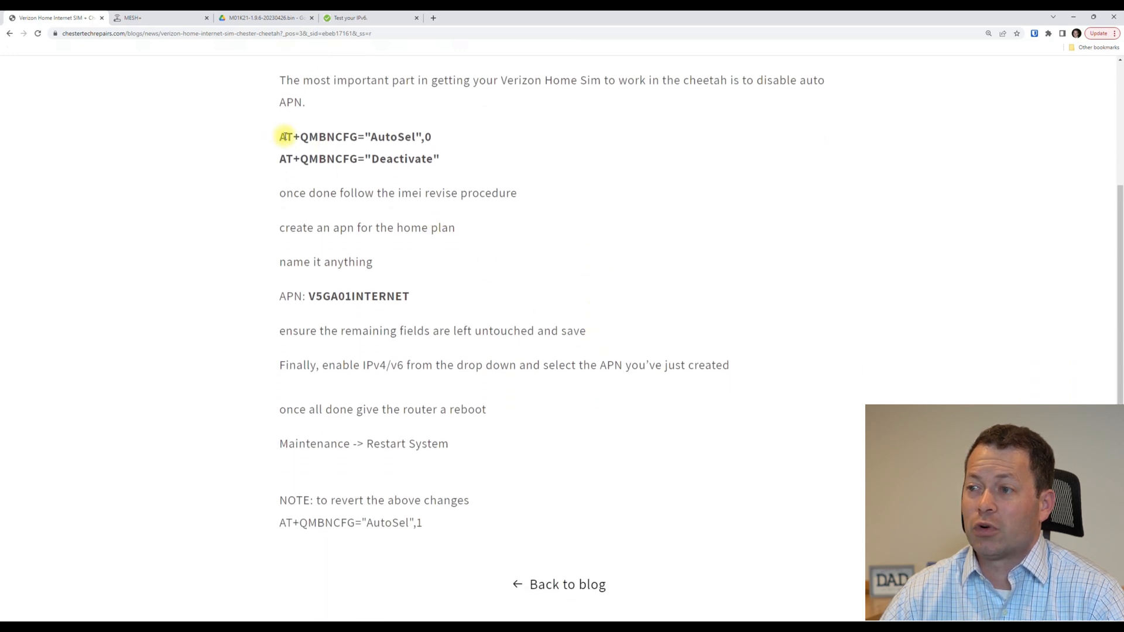
pyautogui.moveTo(282, 134); pyautogui.dragTo(455, 159)
pyautogui.scroll(1, 344, 245)
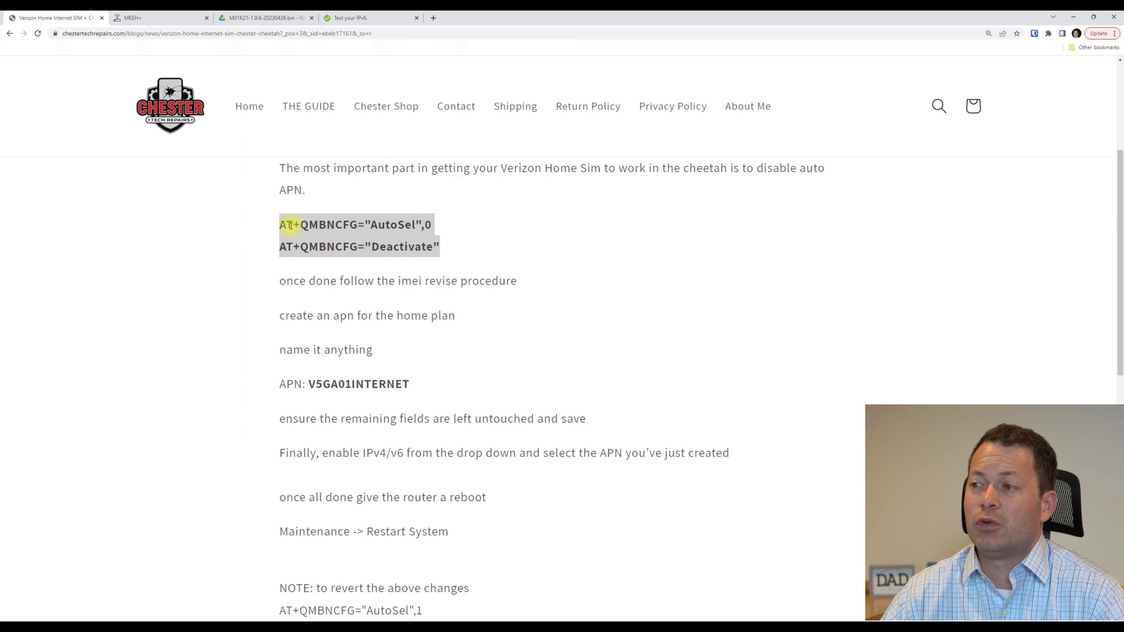
pyautogui.click(280, 227)
pyautogui.moveTo(280, 227); pyautogui.dragTo(442, 227)
pyautogui.rightClick(361, 225)
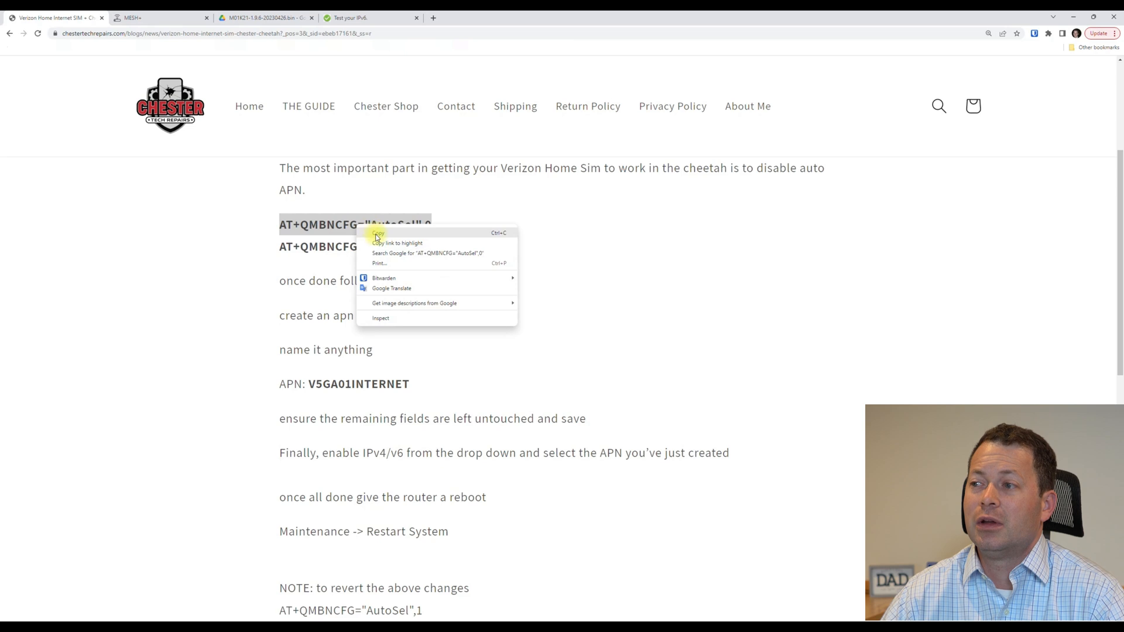
pyautogui.click(375, 231)
pyautogui.click(188, 19)
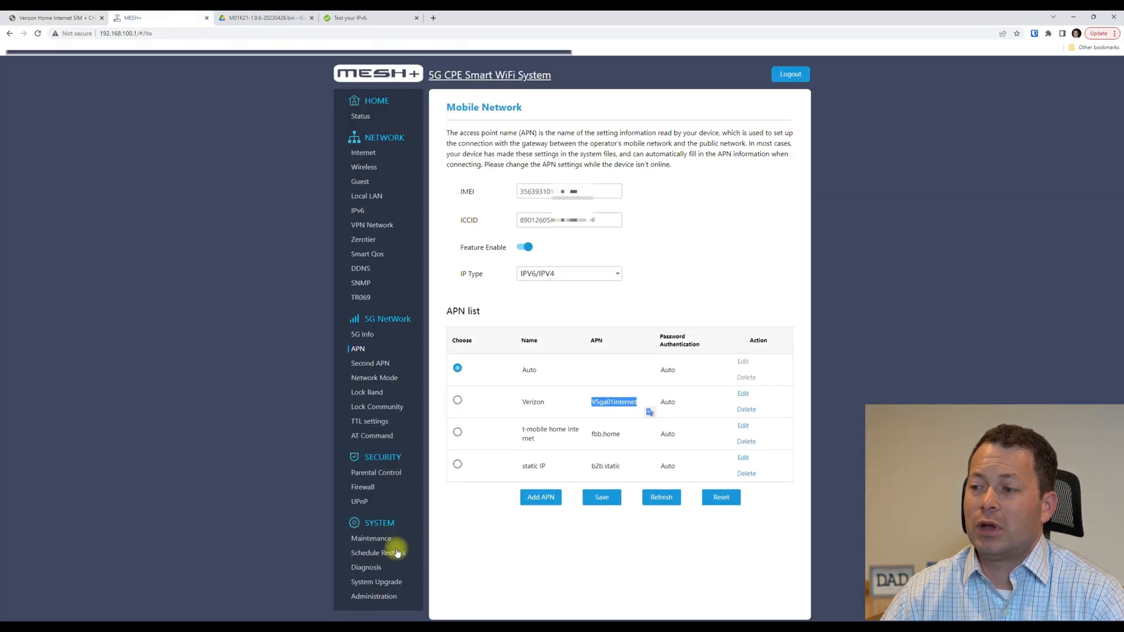
pyautogui.click(370, 435)
# Paste AT+QMBNCFG="AutoSel",0 as plain text into the AT command field, then select the guide's Deactivate line.
pyautogui.click(528, 158)
pyautogui.rightClick(530, 158)
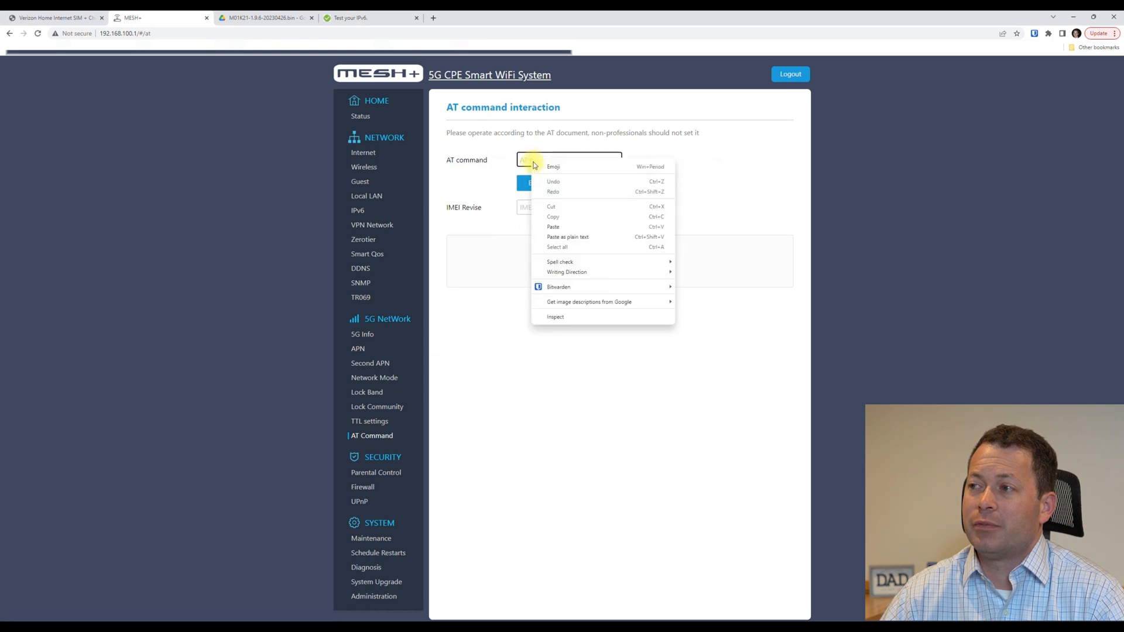
pyautogui.click(565, 236)
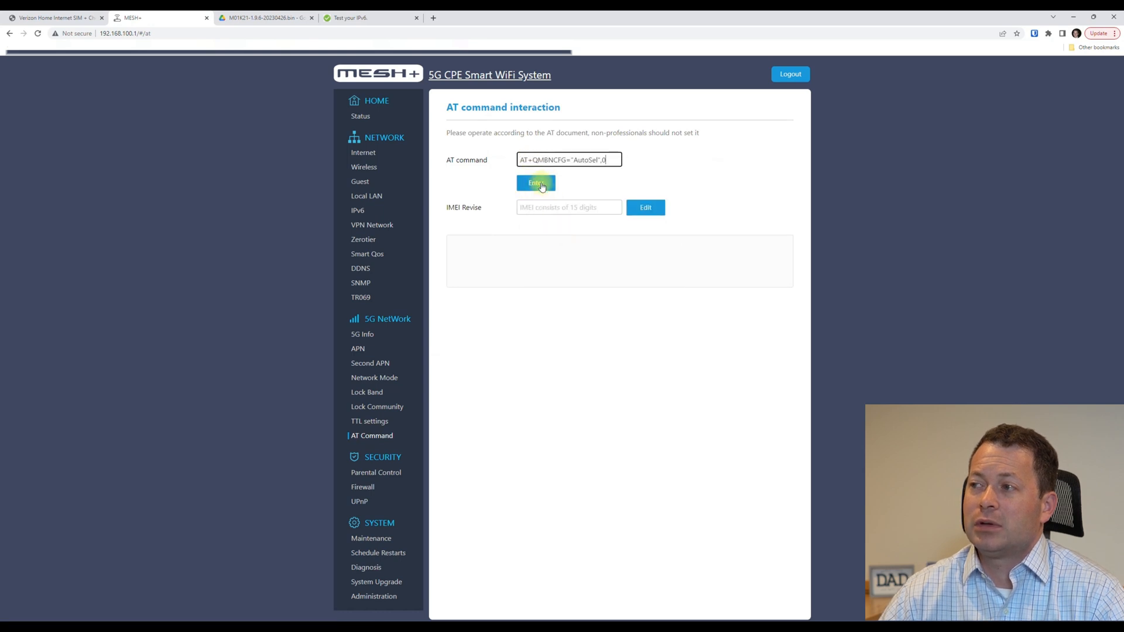
pyautogui.click(56, 17)
pyautogui.moveTo(280, 247); pyautogui.dragTo(445, 246)
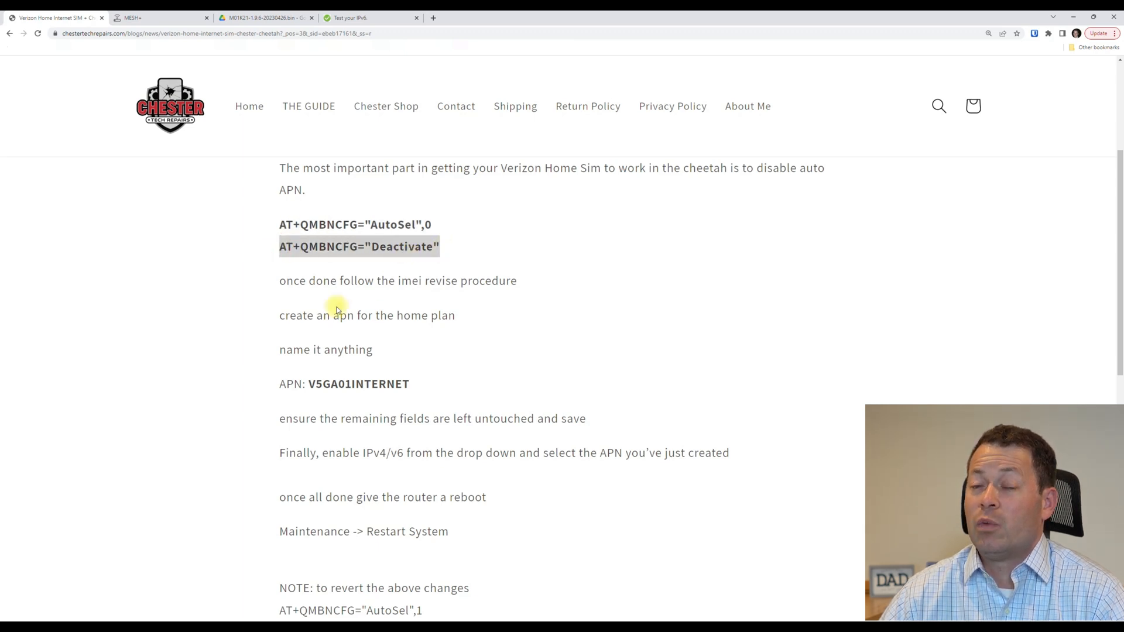
# Highlight the imei revise procedure step in the Verizon guide.
pyautogui.click(292, 278)
pyautogui.moveTo(292, 278); pyautogui.dragTo(517, 282)
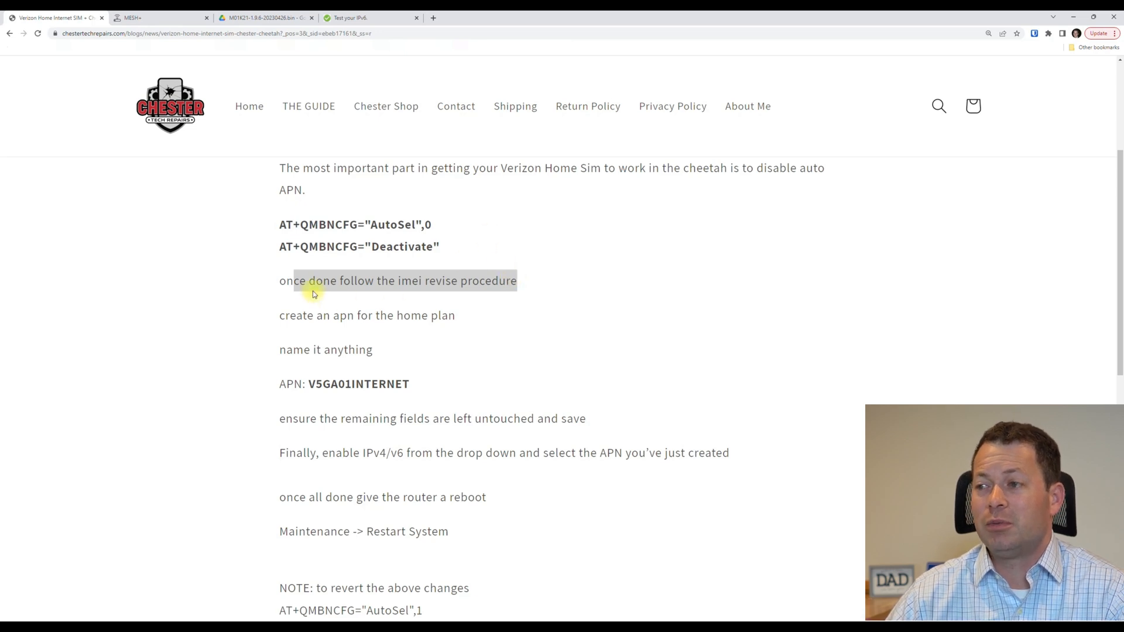
pyautogui.click(397, 281)
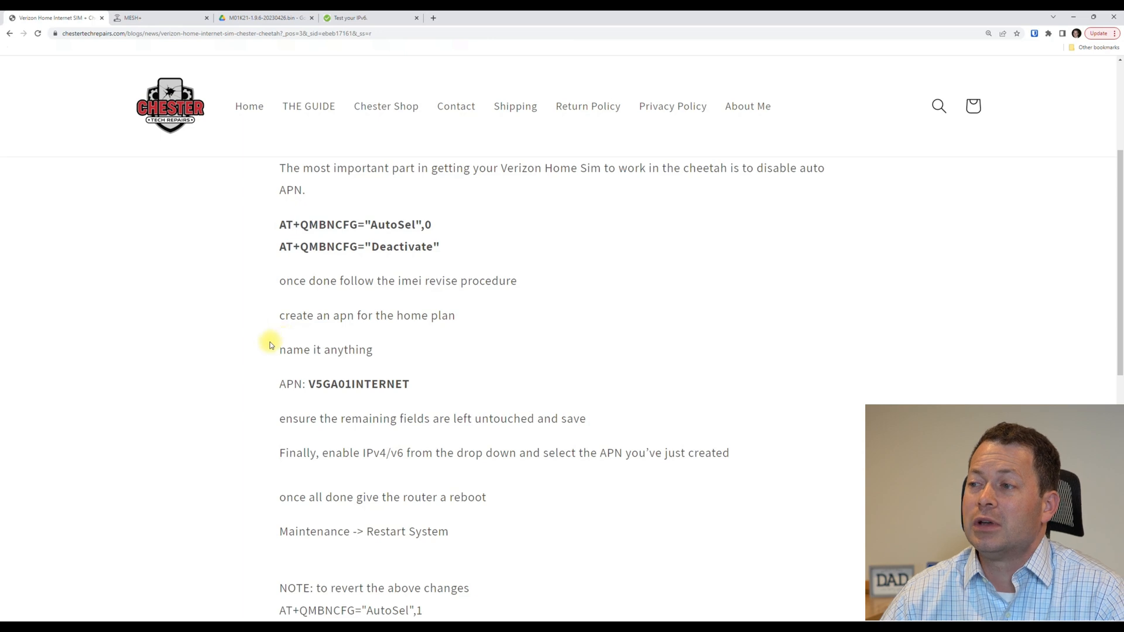
pyautogui.scroll(-2, 271, 343)
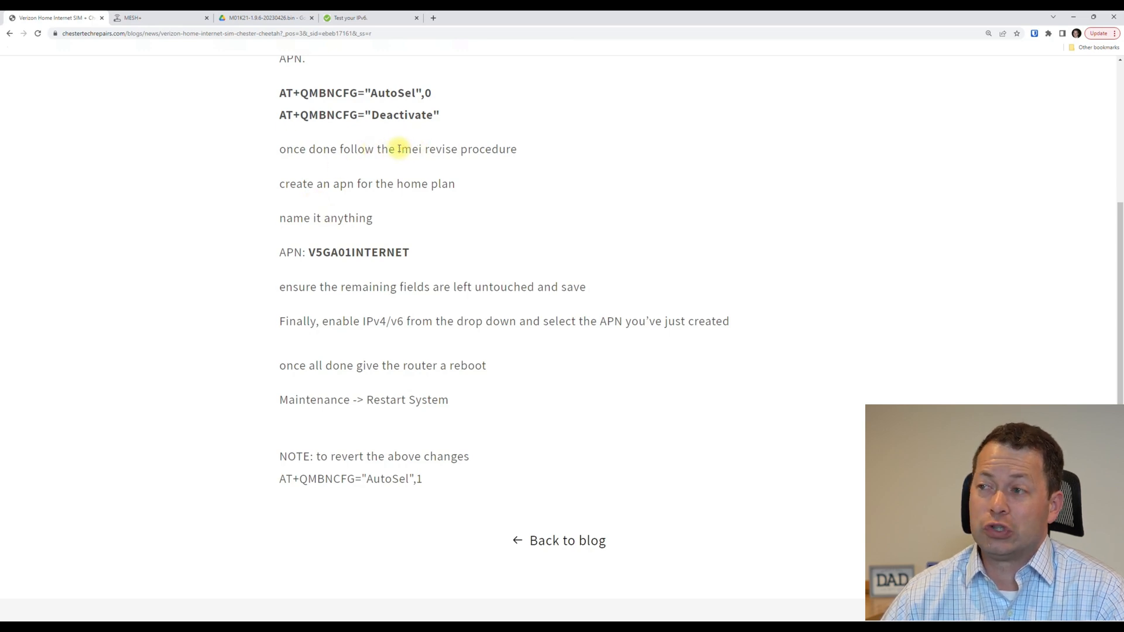
pyautogui.moveTo(397, 149); pyautogui.dragTo(491, 148)
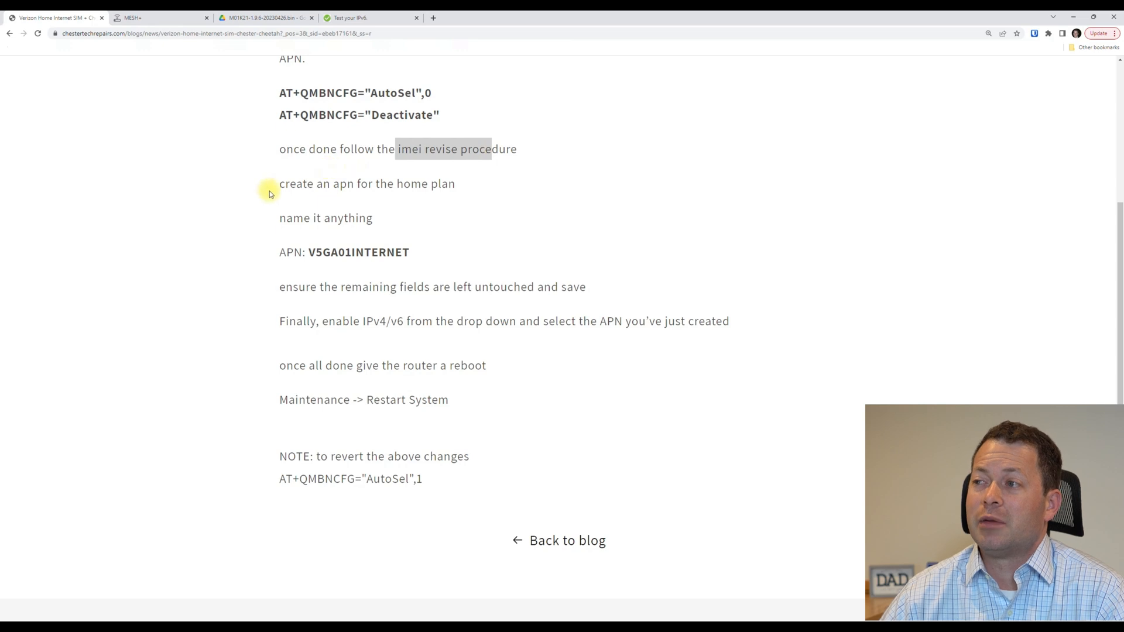
# Pick out APN V5GA01INTERNET, the IPv4/v6 instruction and the AutoSel revert command, then return to the router.
pyautogui.scroll(-2, 269, 199)
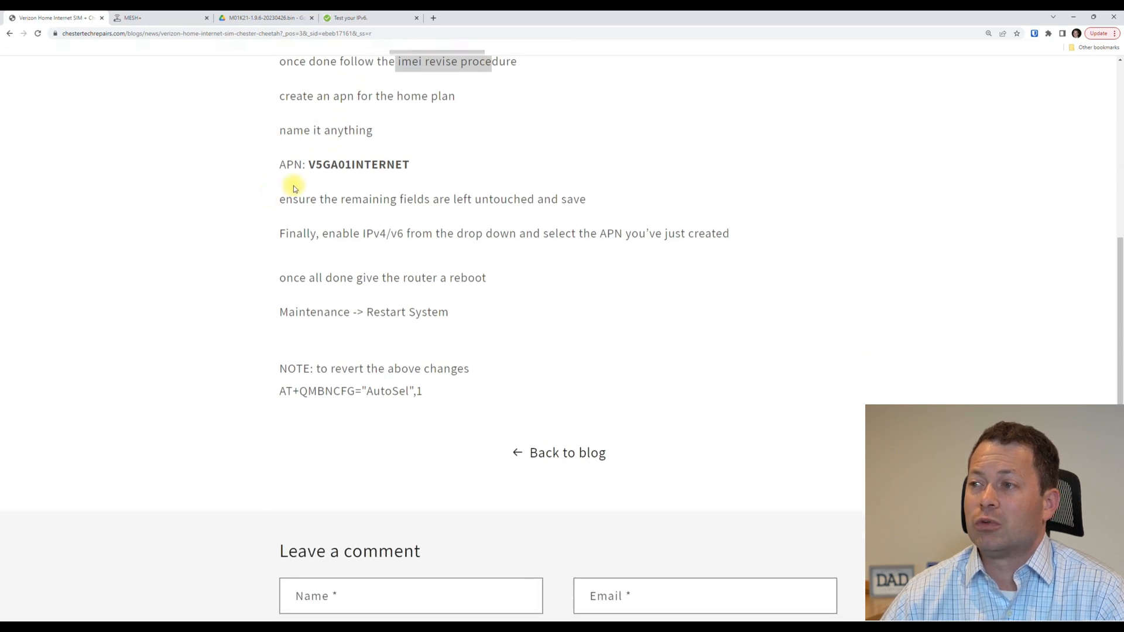
pyautogui.moveTo(309, 165); pyautogui.dragTo(409, 167)
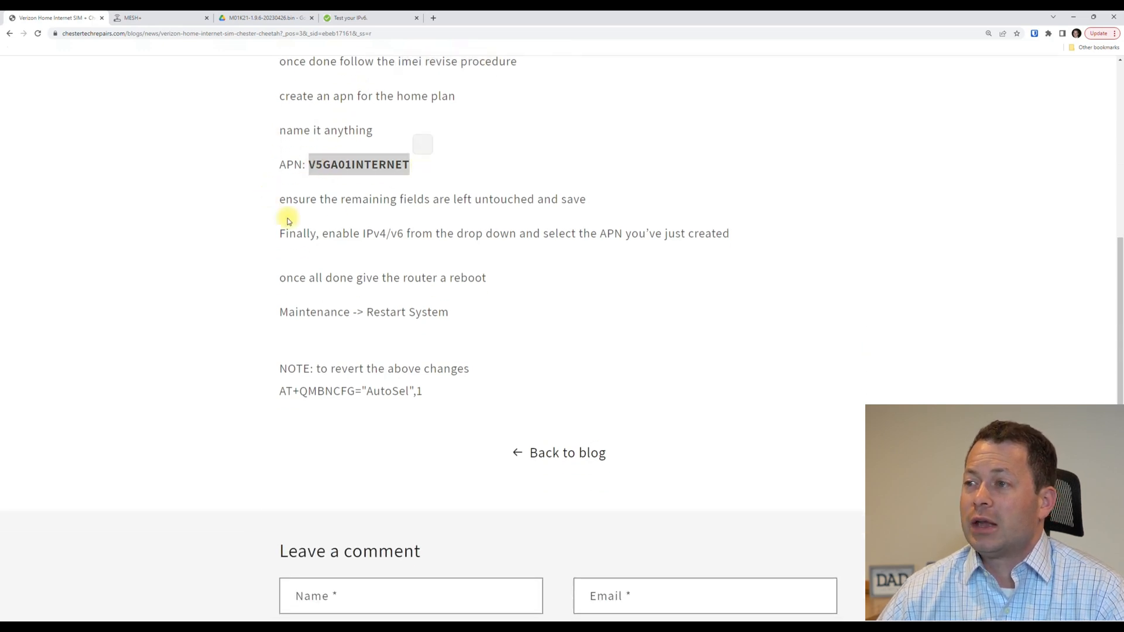
pyautogui.moveTo(329, 233); pyautogui.dragTo(562, 231)
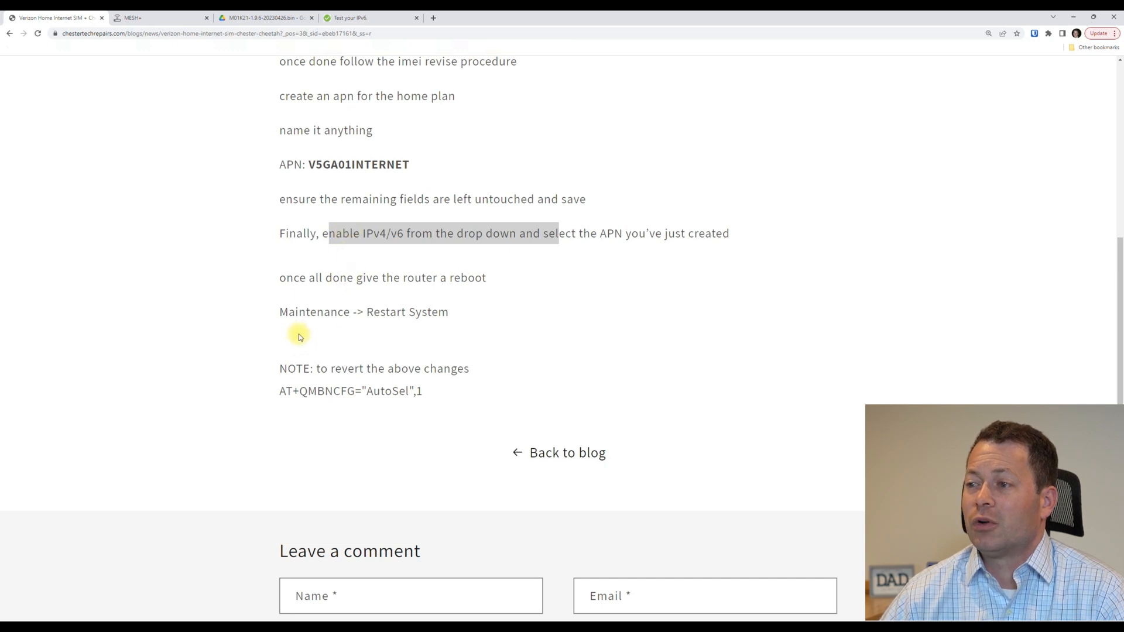
pyautogui.scroll(-3, 300, 327)
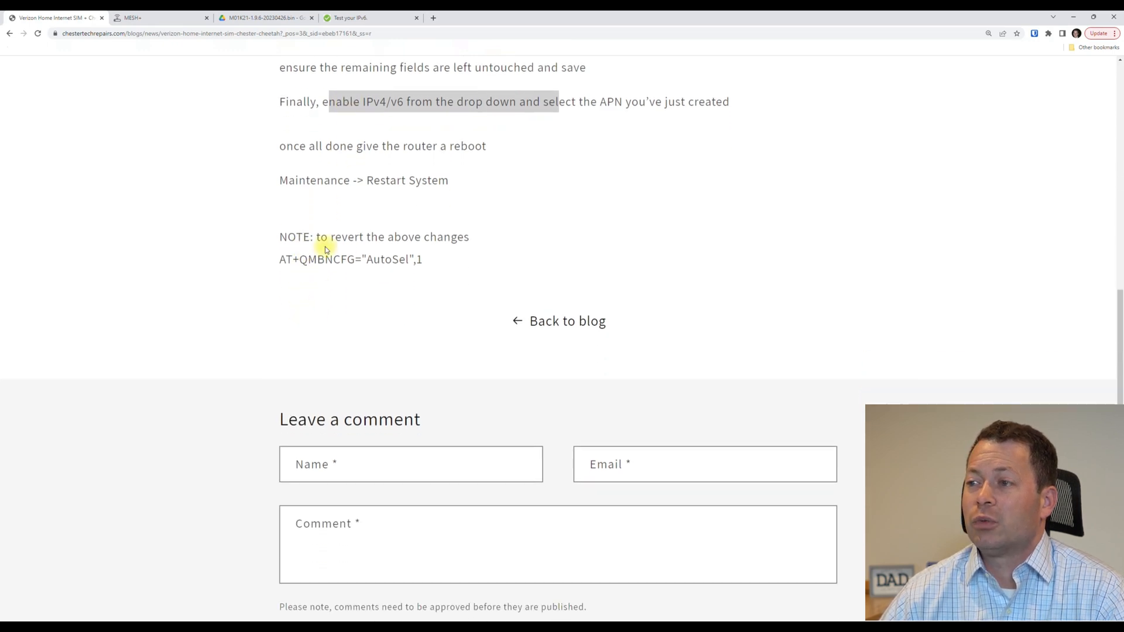
pyautogui.click(299, 239)
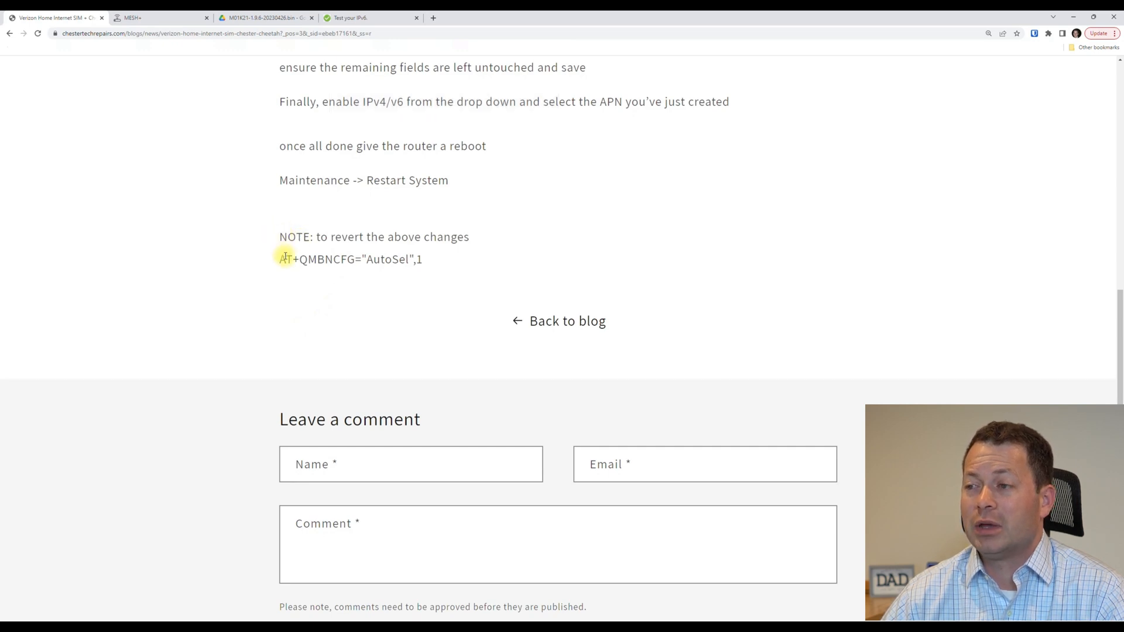
pyautogui.moveTo(279, 262); pyautogui.dragTo(437, 261)
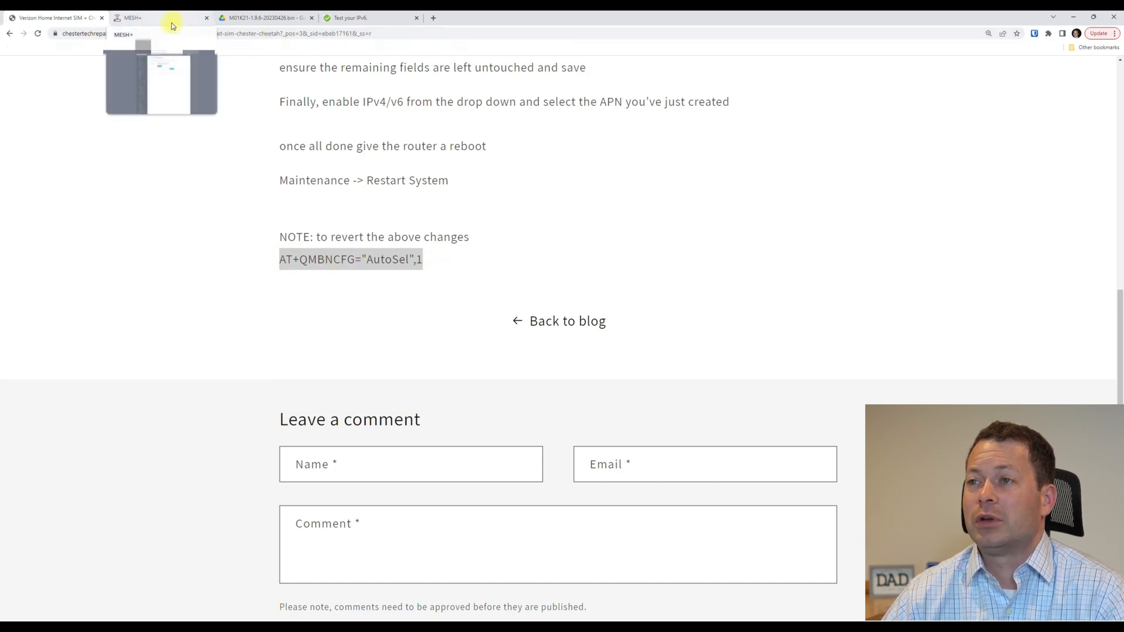
pyautogui.scroll(8, 338, 181)
pyautogui.hotkey('ctrl', 'Tab')
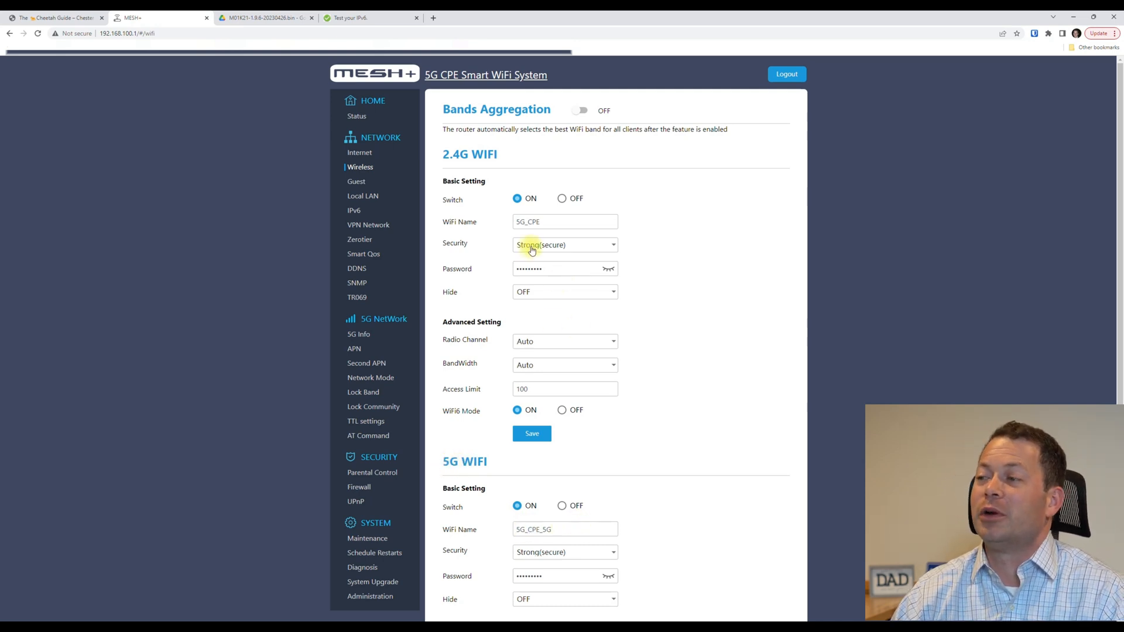
pyautogui.click(553, 341)
pyautogui.moveTo(620, 351); pyautogui.dragTo(620, 427)
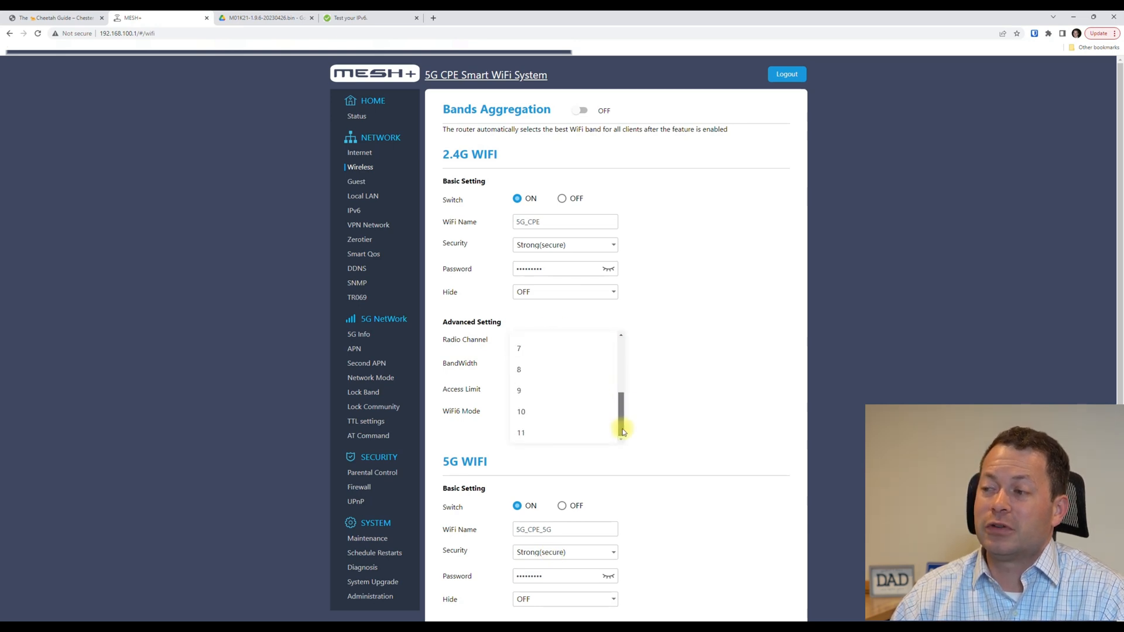
pyautogui.click(665, 392)
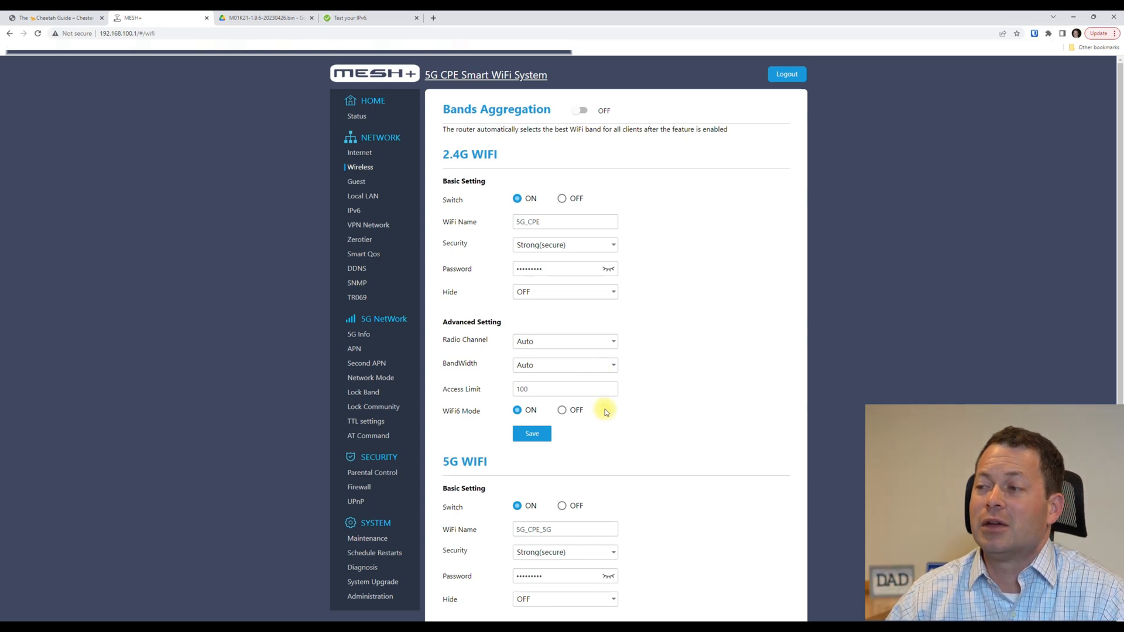
pyautogui.scroll(-1, 521, 351)
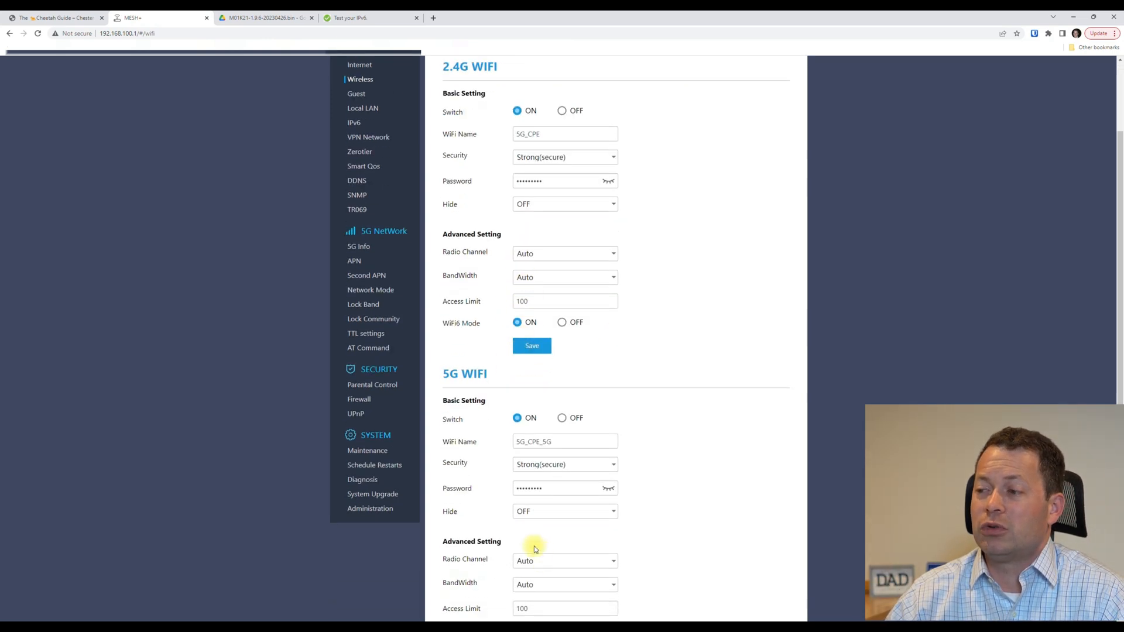
pyautogui.click(570, 279)
pyautogui.click(649, 273)
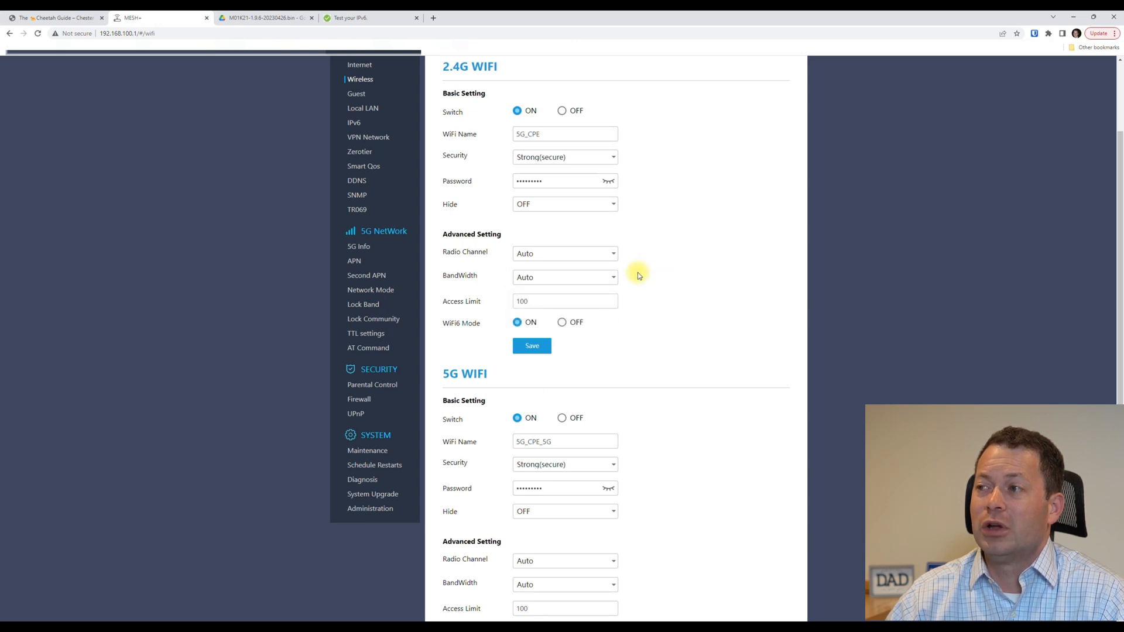
pyautogui.click(573, 278)
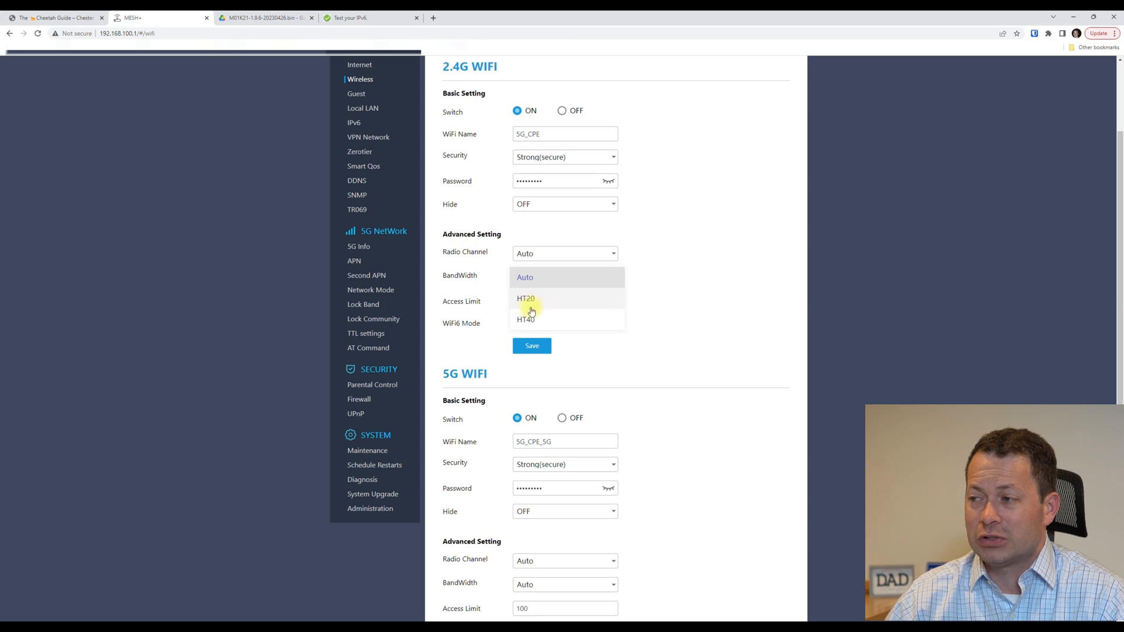
pyautogui.click(644, 298)
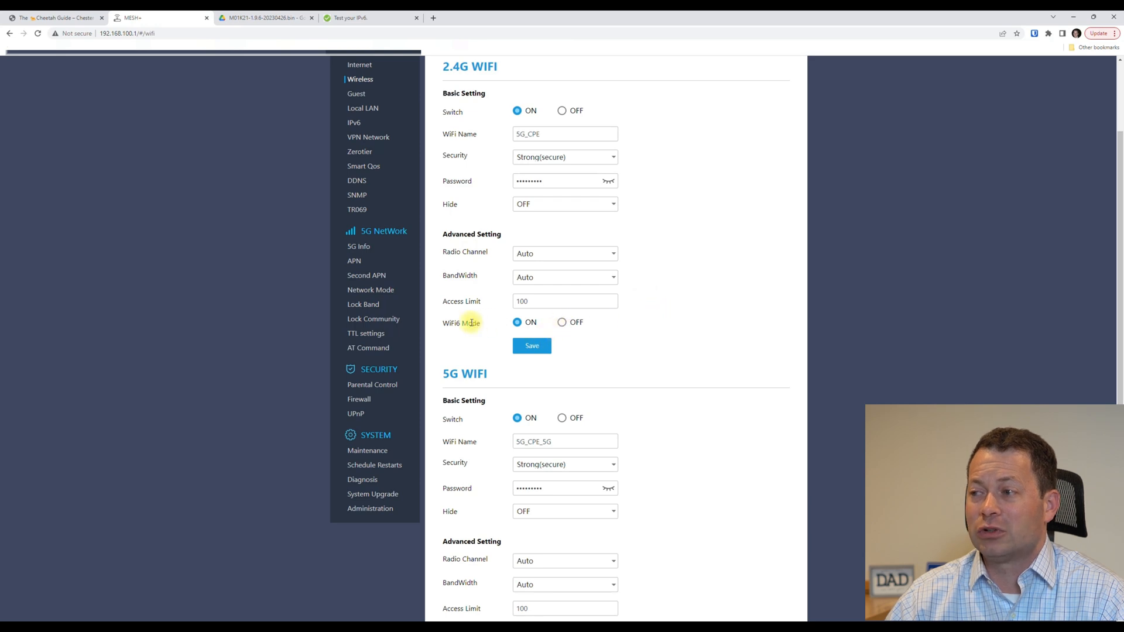
pyautogui.click(562, 322)
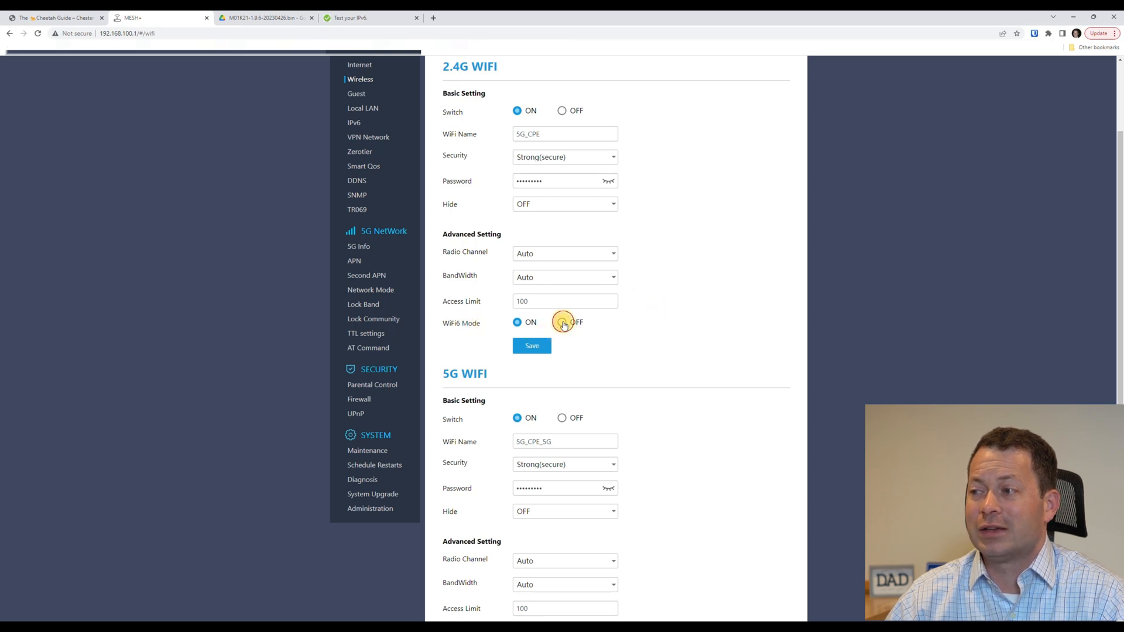
pyautogui.click(517, 325)
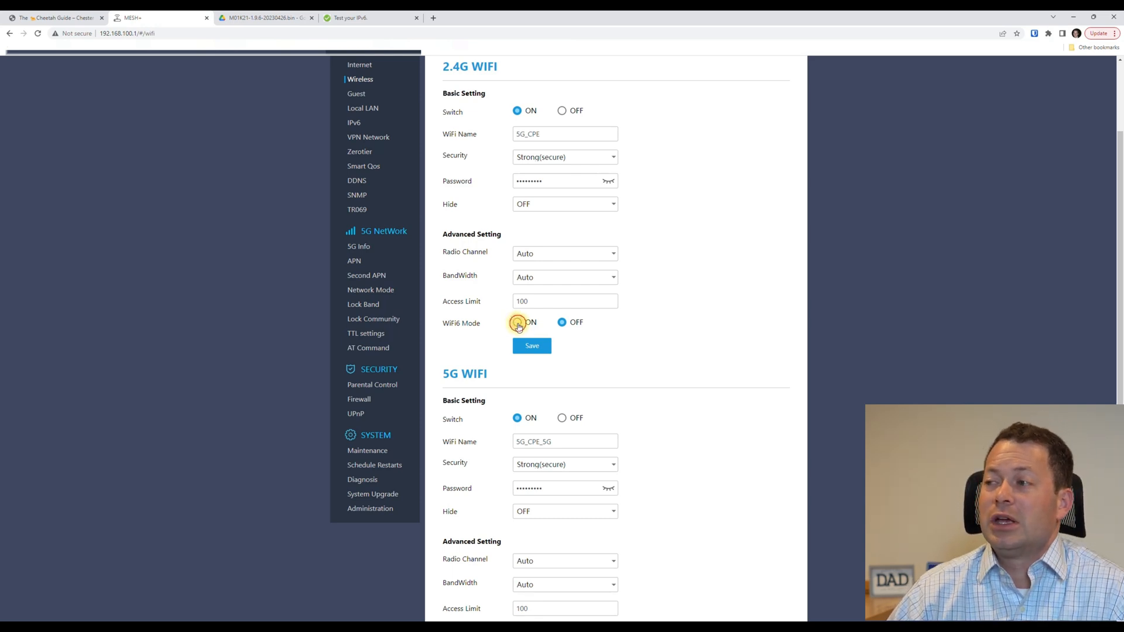
pyautogui.scroll(-1, 640, 351)
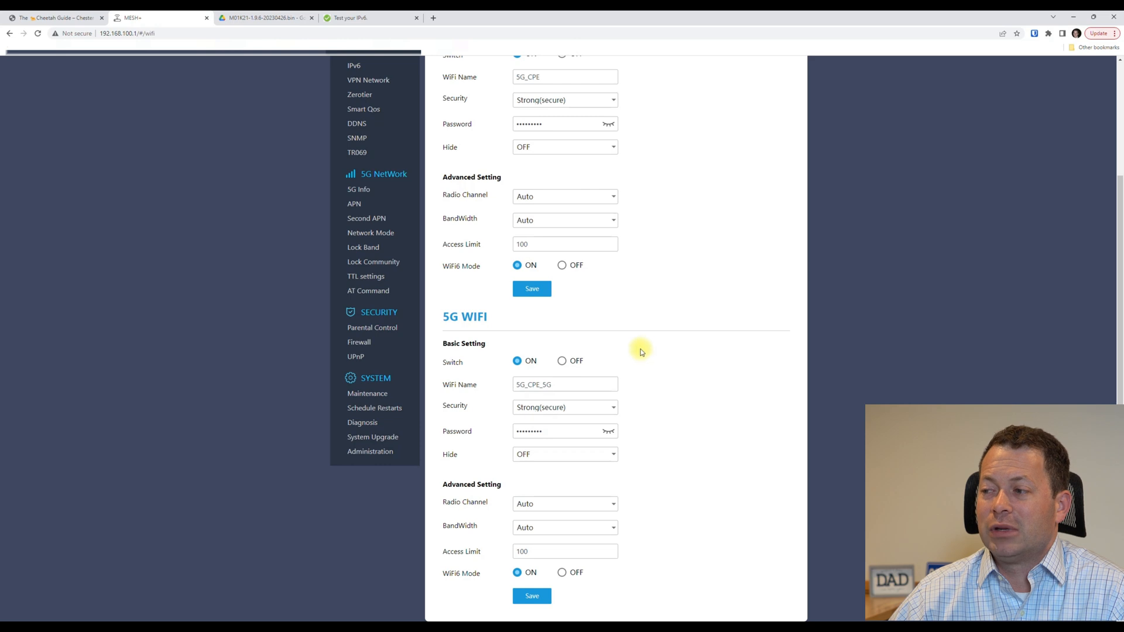
pyautogui.scroll(3, 638, 350)
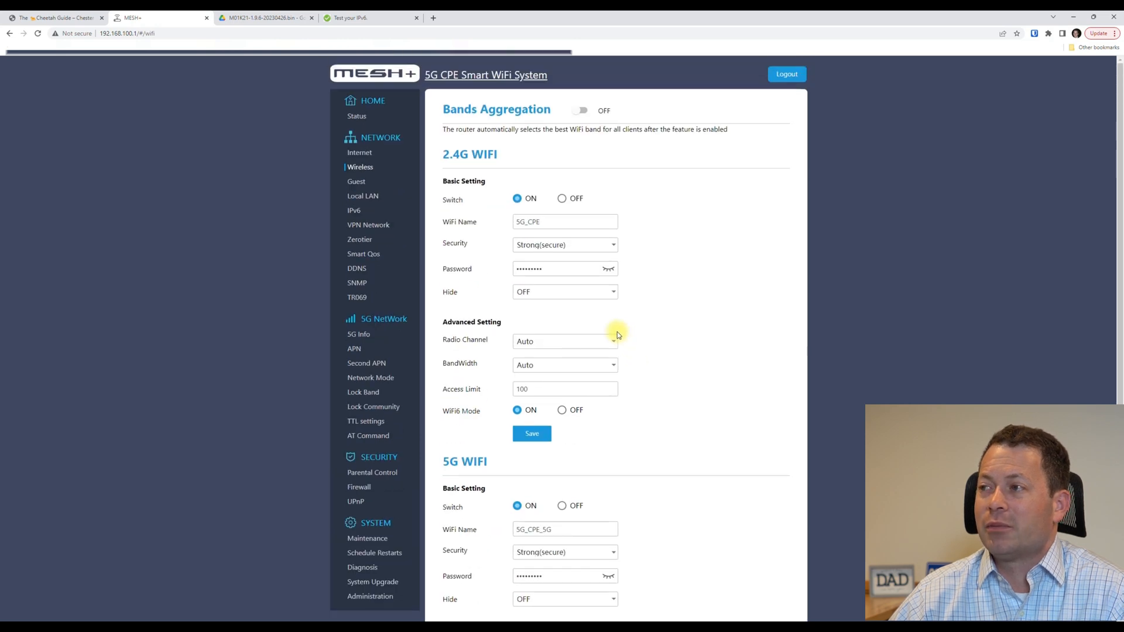
# Review the 5G_CPE_Guest network's security choices, leaving it off at None(insecure).
pyautogui.click(359, 182)
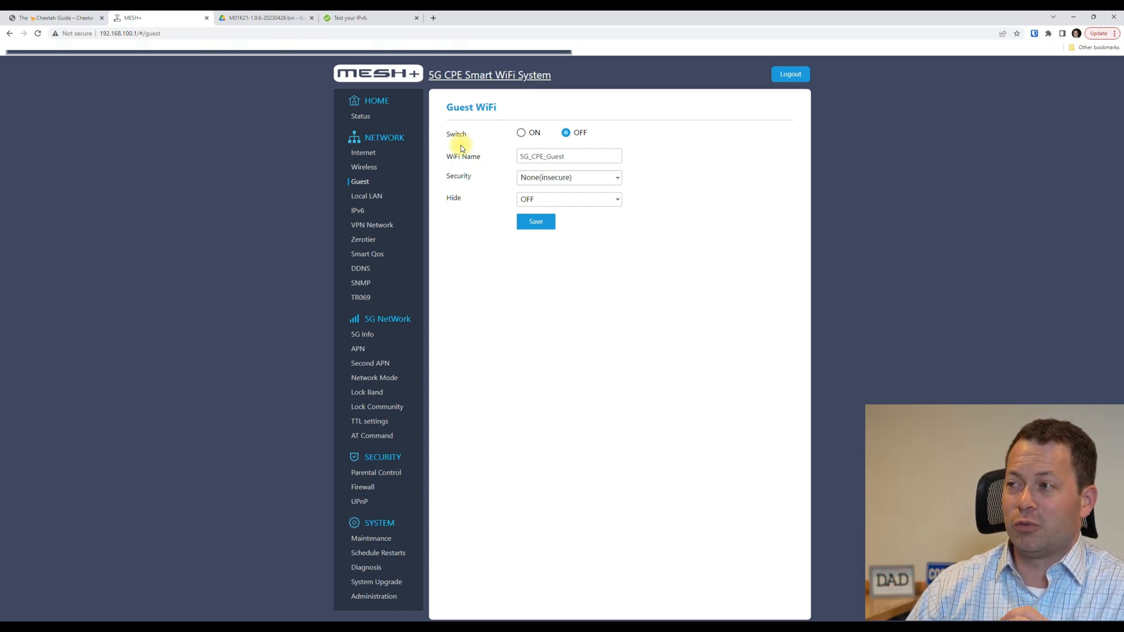
pyautogui.click(532, 179)
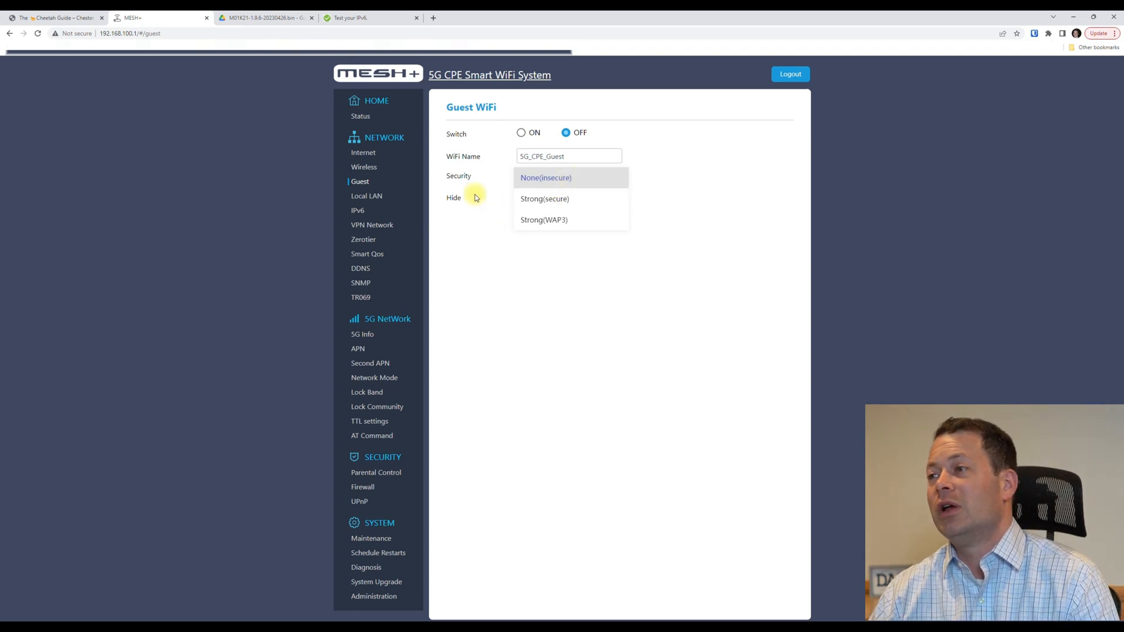
pyautogui.click(472, 140)
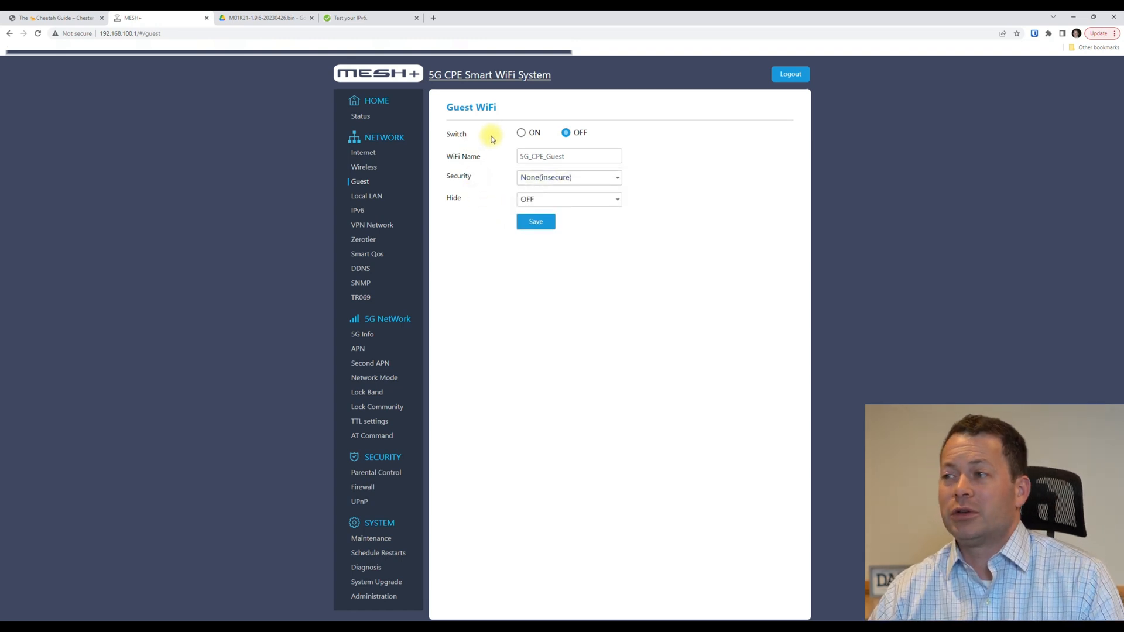